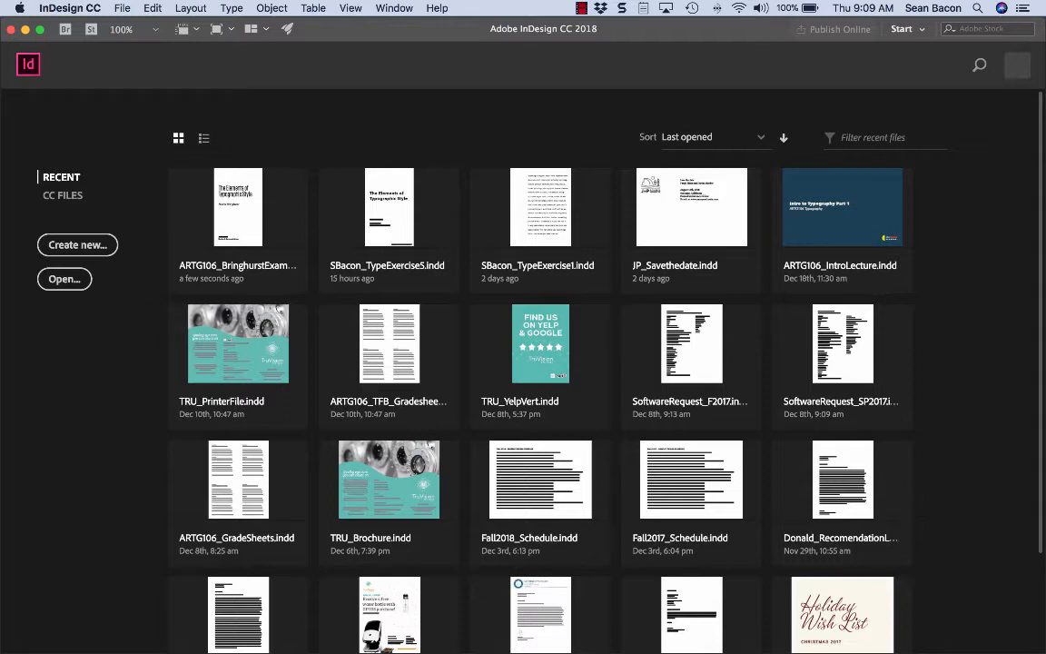
Create a new Tabloid print document in landscape orientation with facing pages turned off.
click(122, 8)
mouse_move(134, 25)
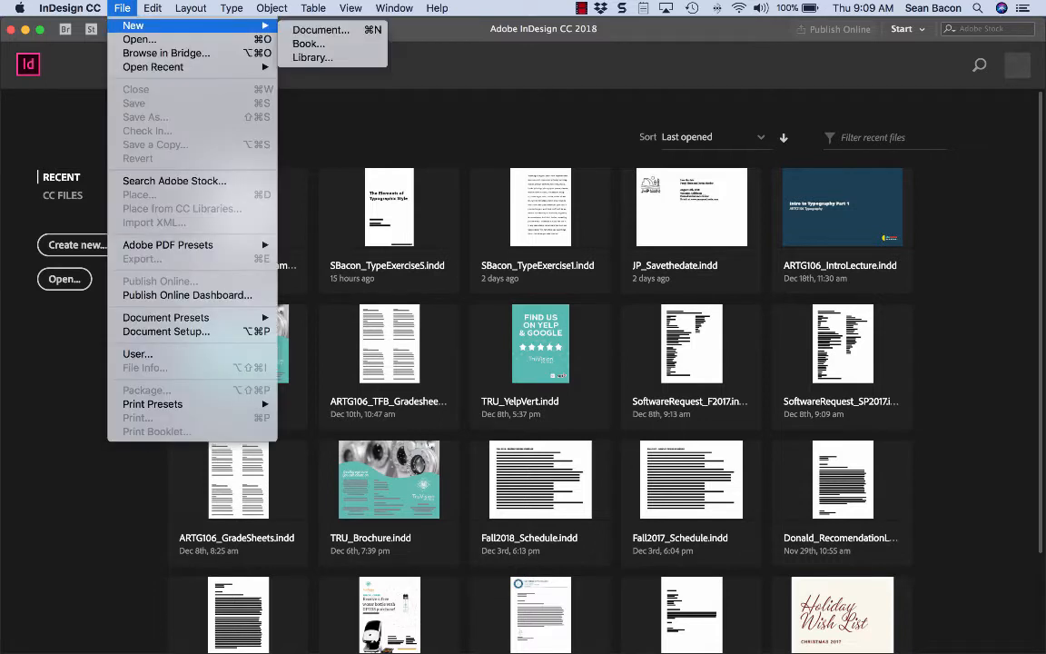
click(320, 30)
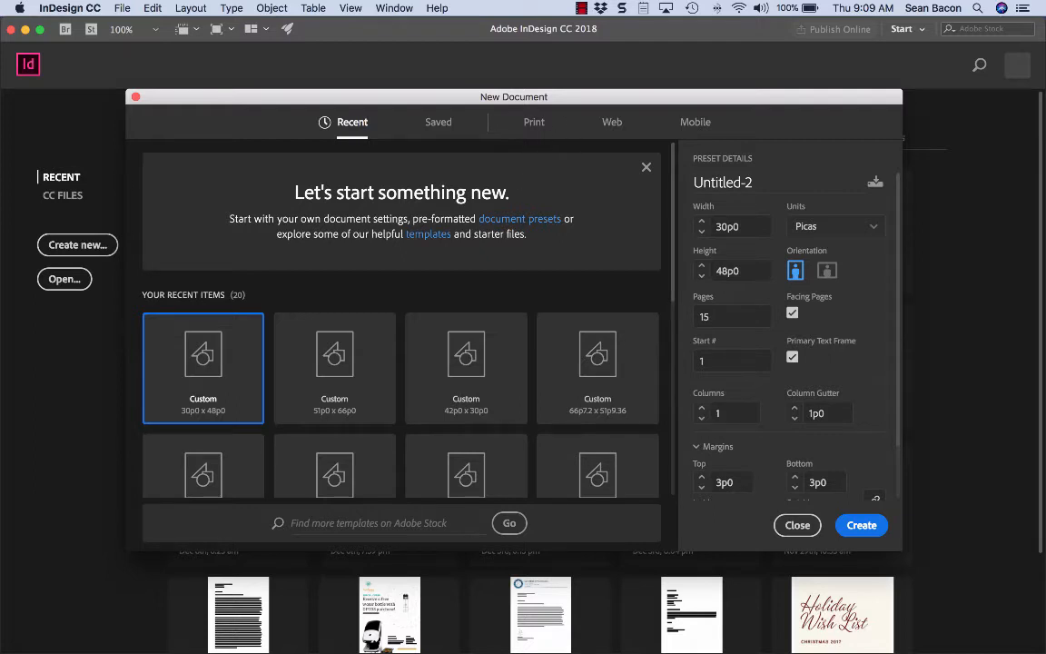
click(534, 121)
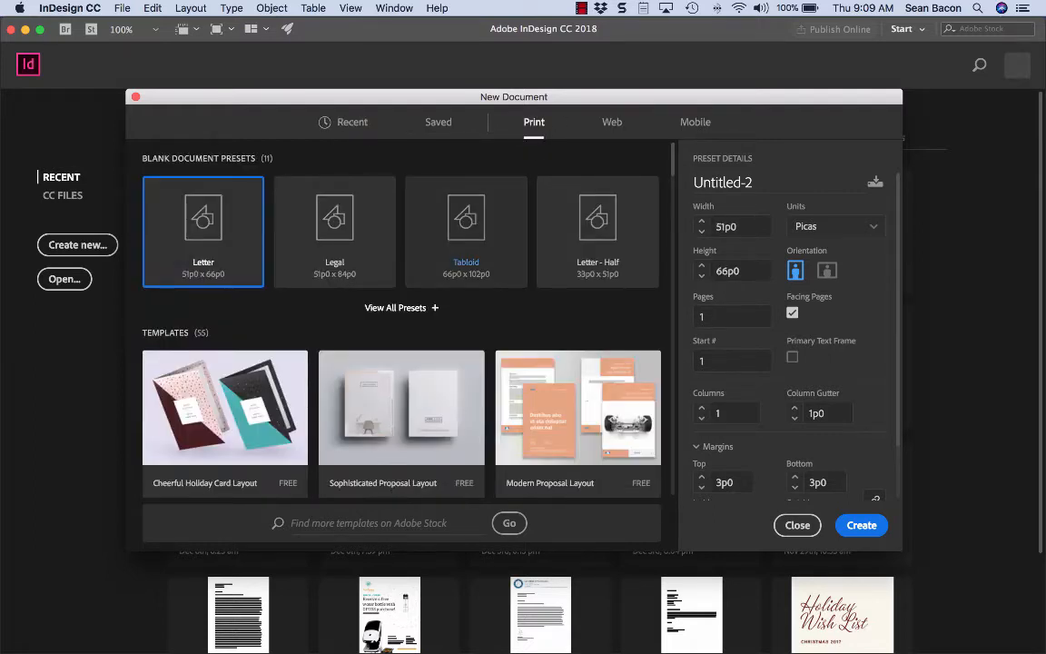
click(466, 222)
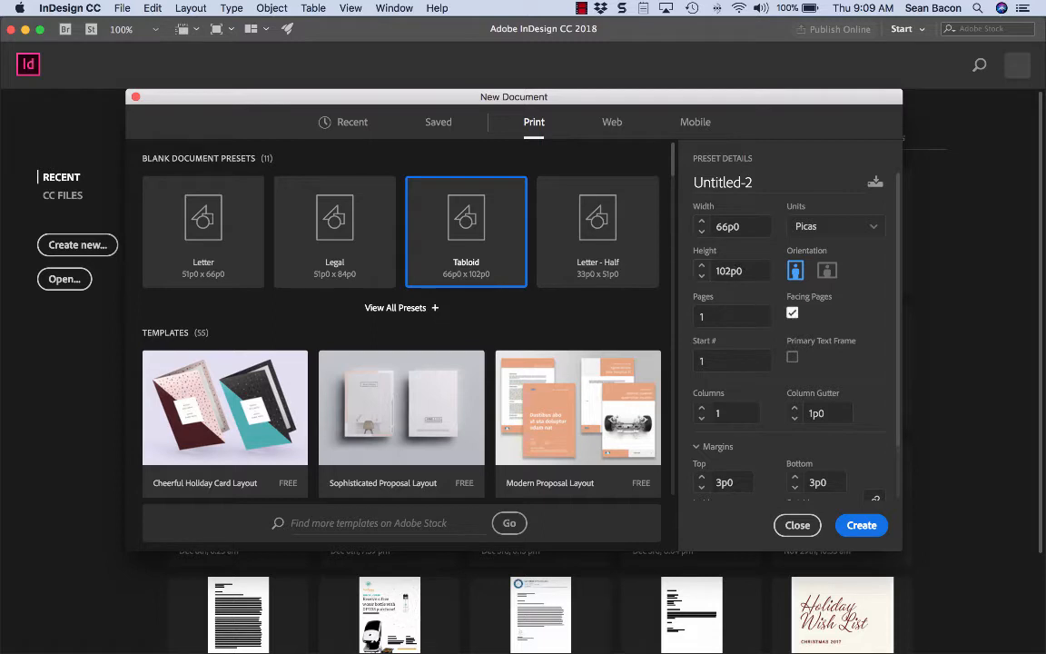
click(792, 313)
click(827, 269)
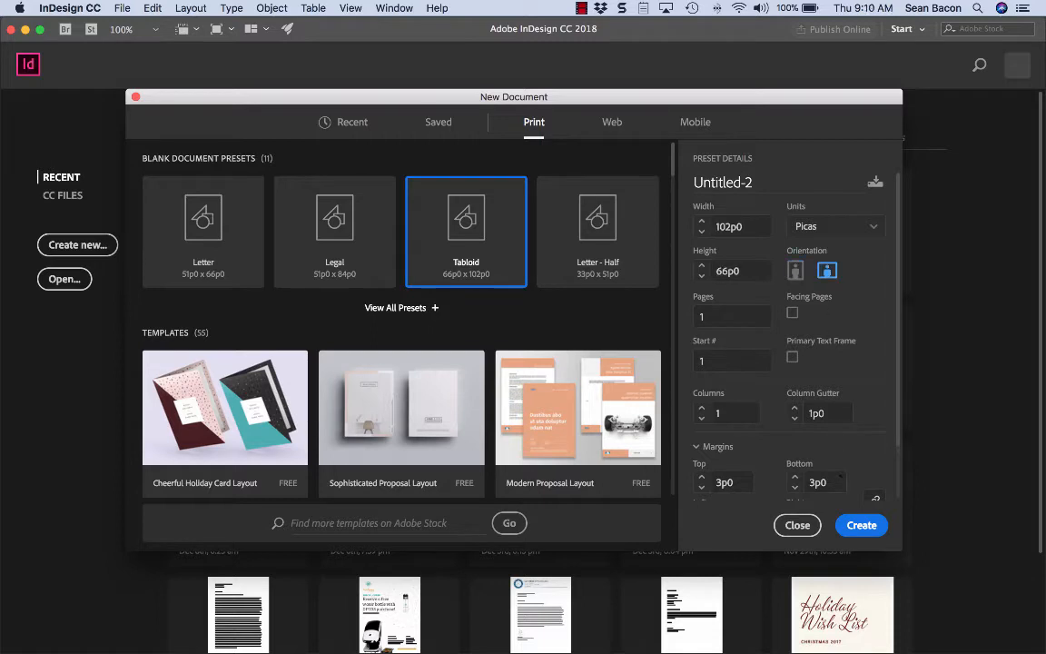
click(861, 525)
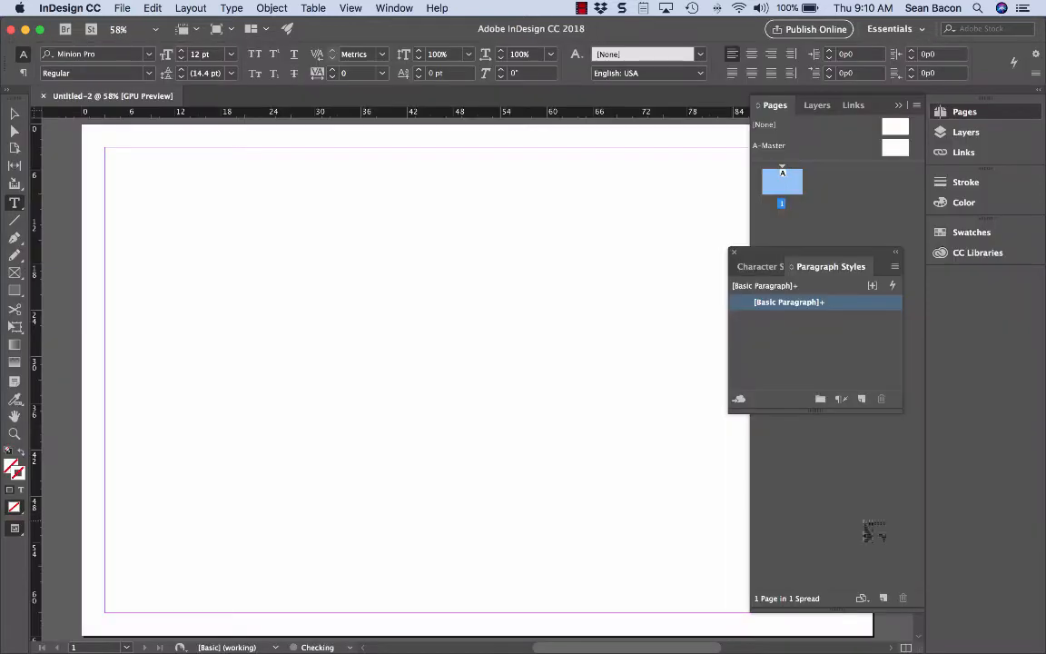
Close the floating Paragraph Styles panel that covers the page area.
scroll(537, 409, down, 1)
scroll(537, 410, right, 1)
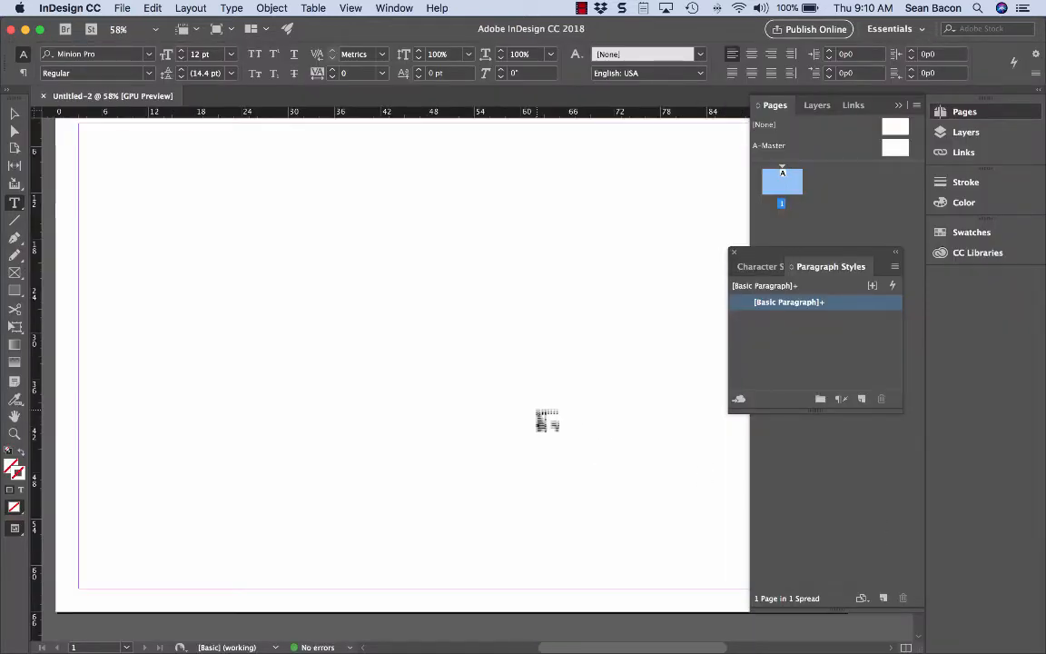
scroll(547, 421, down, 3)
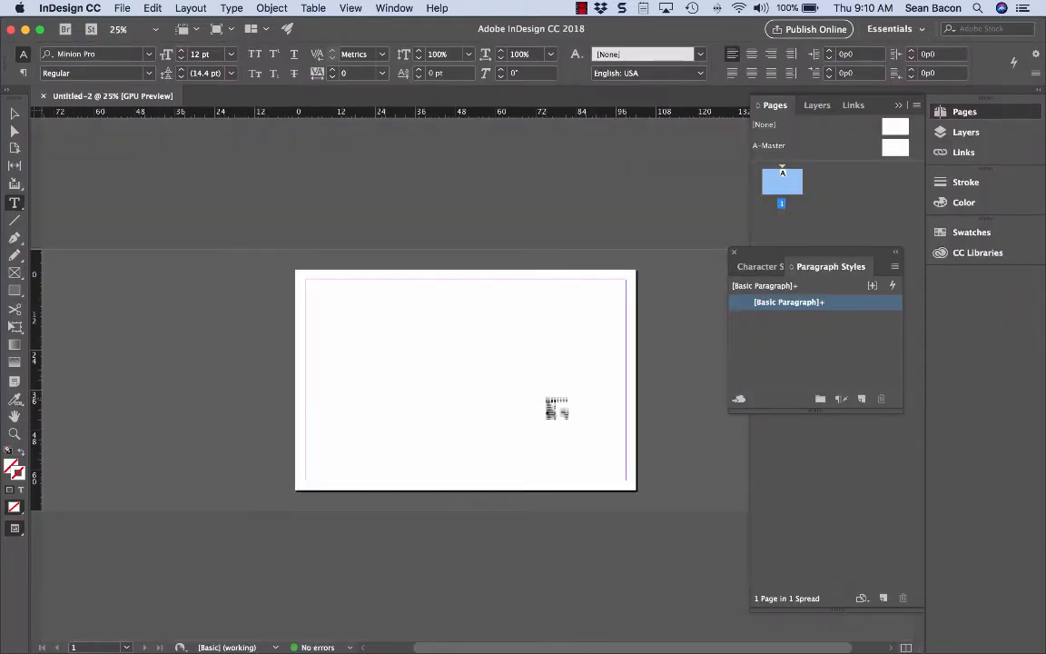
scroll(495, 368, up, 2)
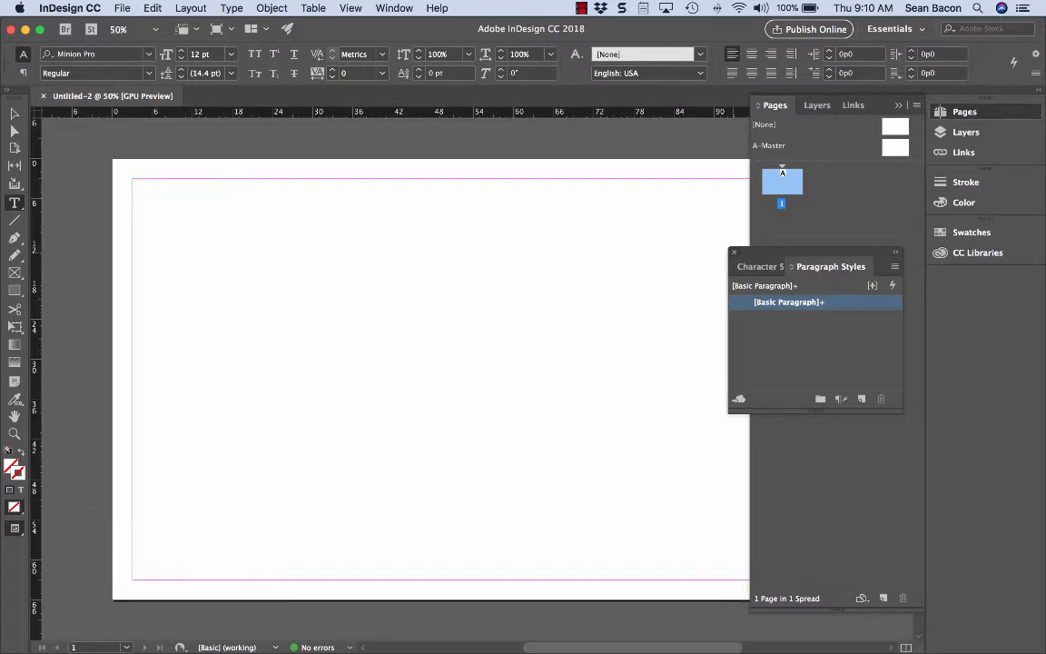
click(734, 253)
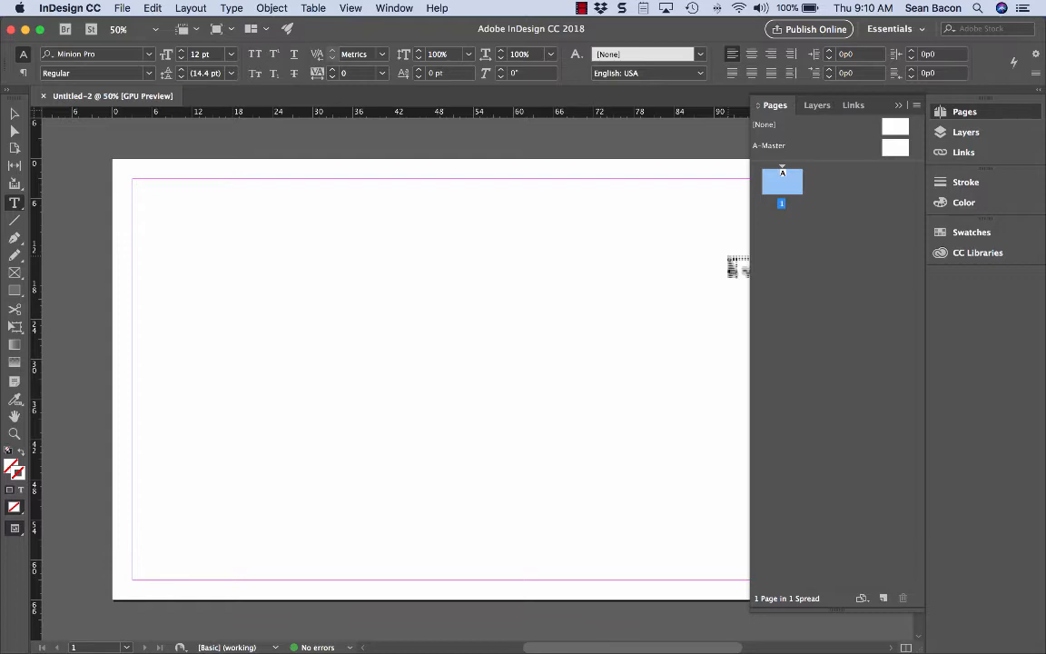
Switch to TextEdit and select the entire Best in Travel 2018 article.
key(super+Tab)
key(super+Tab)
key(super+Tab)
key(super+Tab)
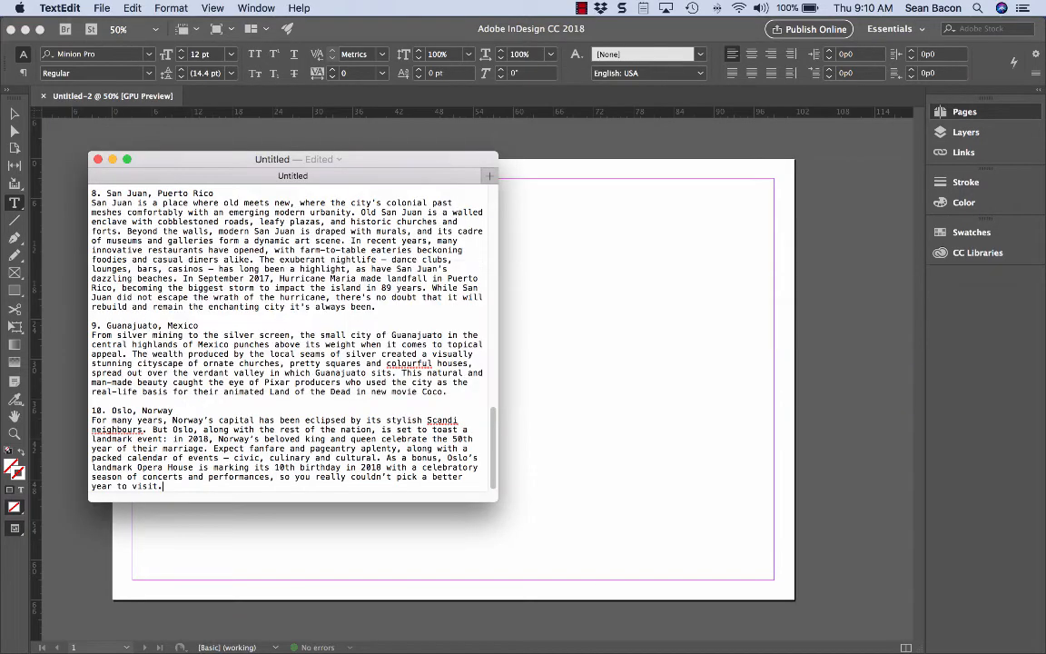
scroll(290, 341, up, 15)
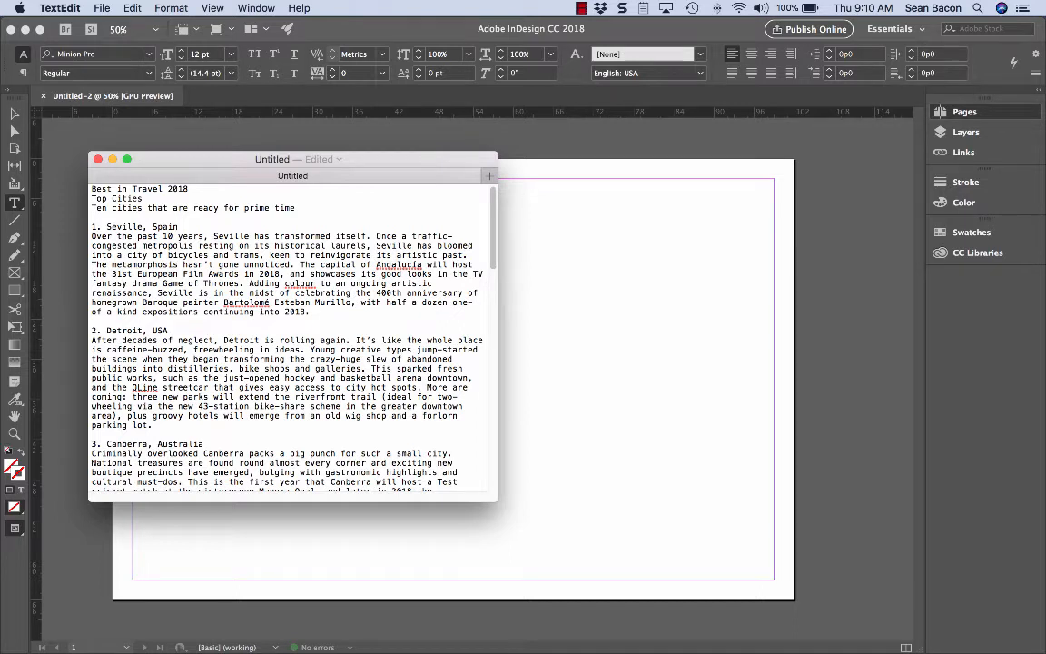
key(super+a)
Convert the article to rich text and back to plain text.
click(171, 8)
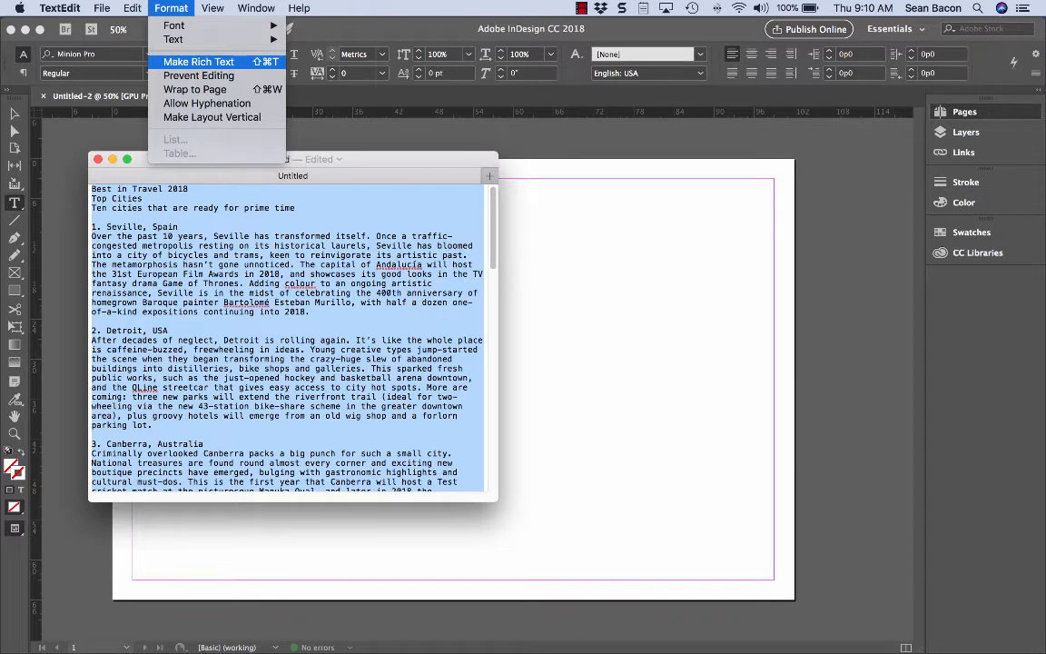
click(198, 62)
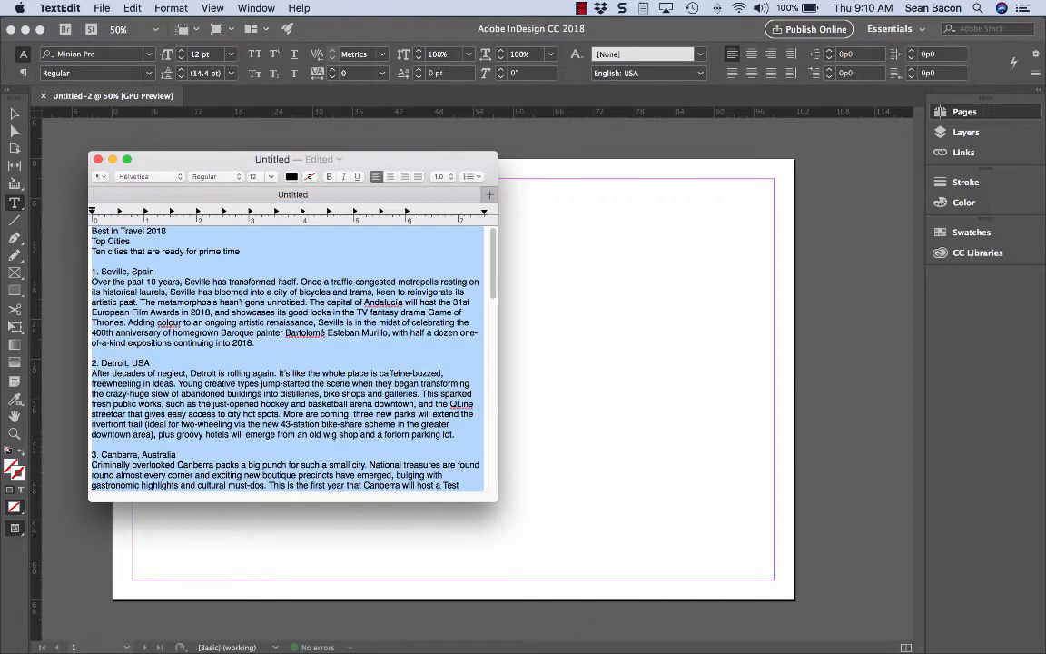
click(171, 9)
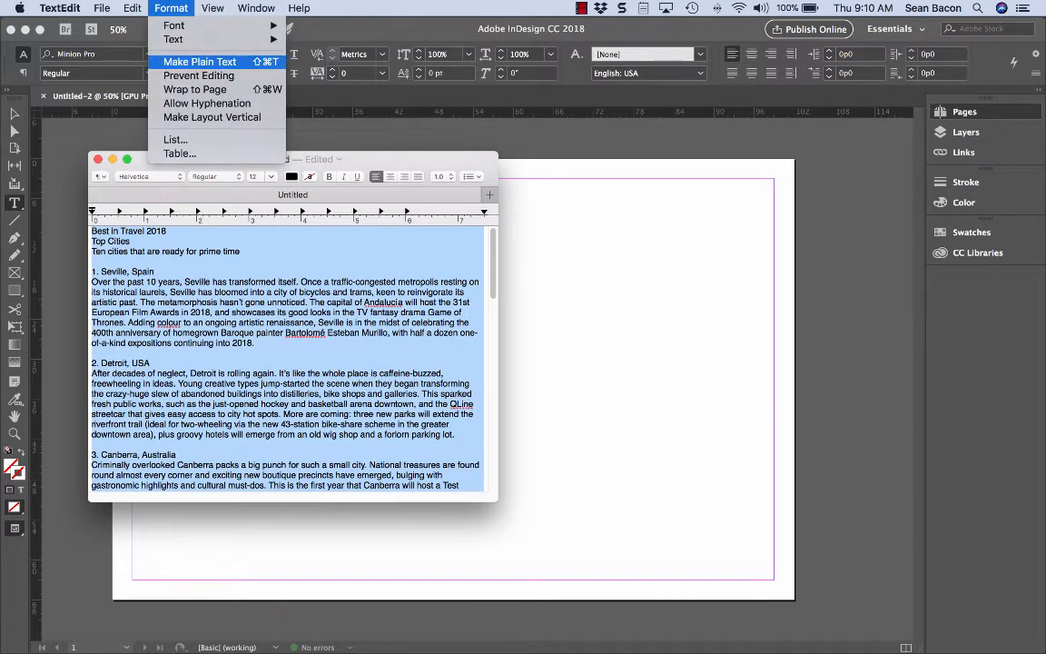
click(200, 62)
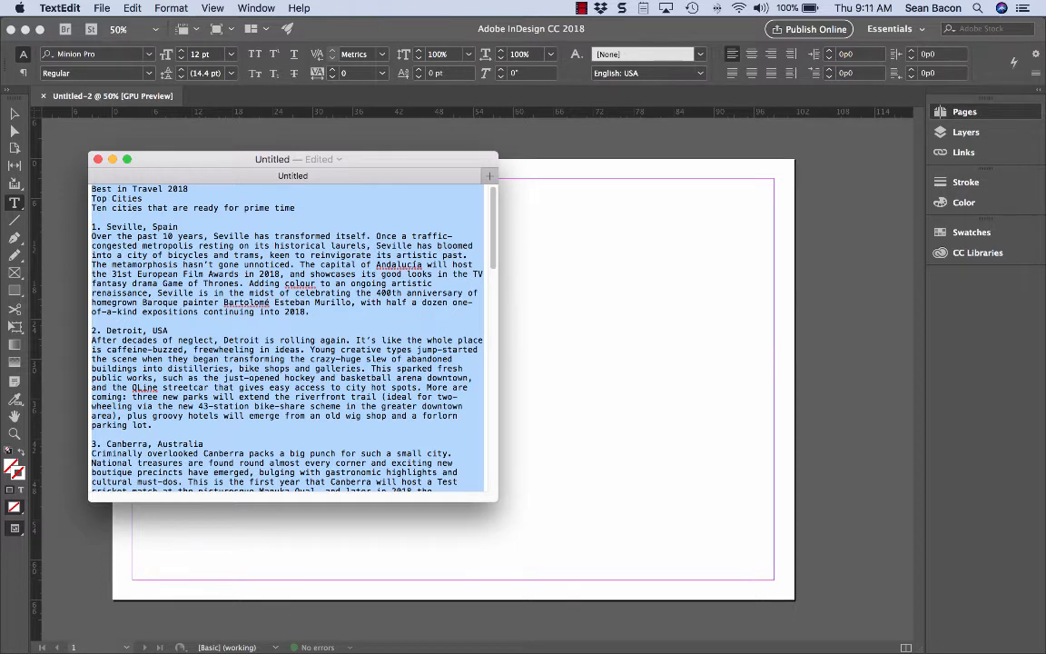
Switch back to InDesign and draw a text frame about 94 picas wide just inside the page margins.
key(super+Tab)
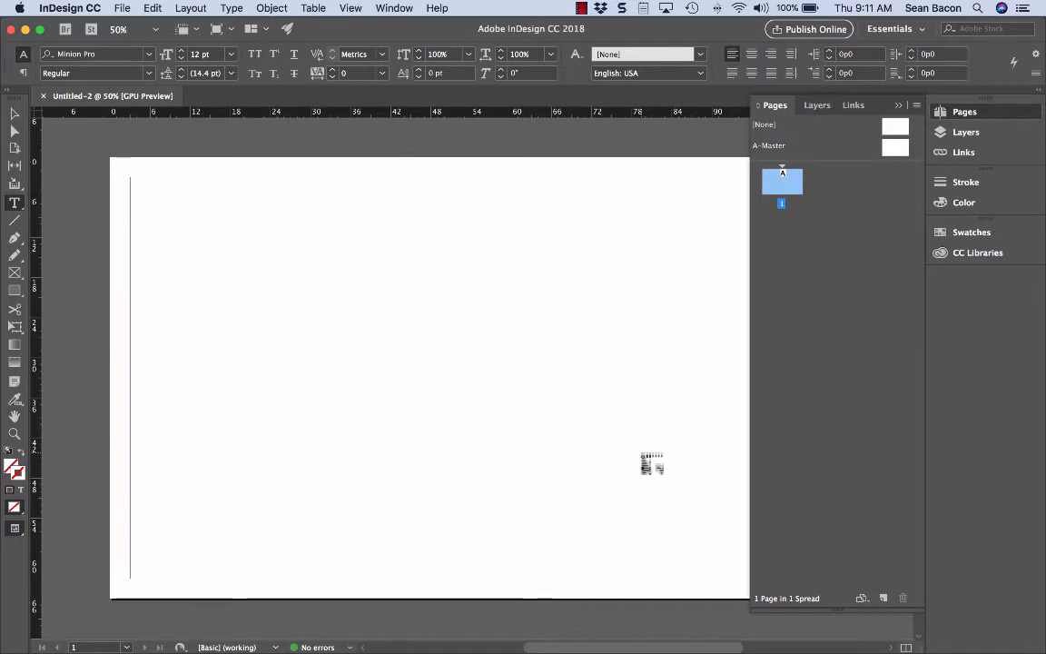
key(super+minus)
key(super+equal)
scroll(652, 464, right, 3)
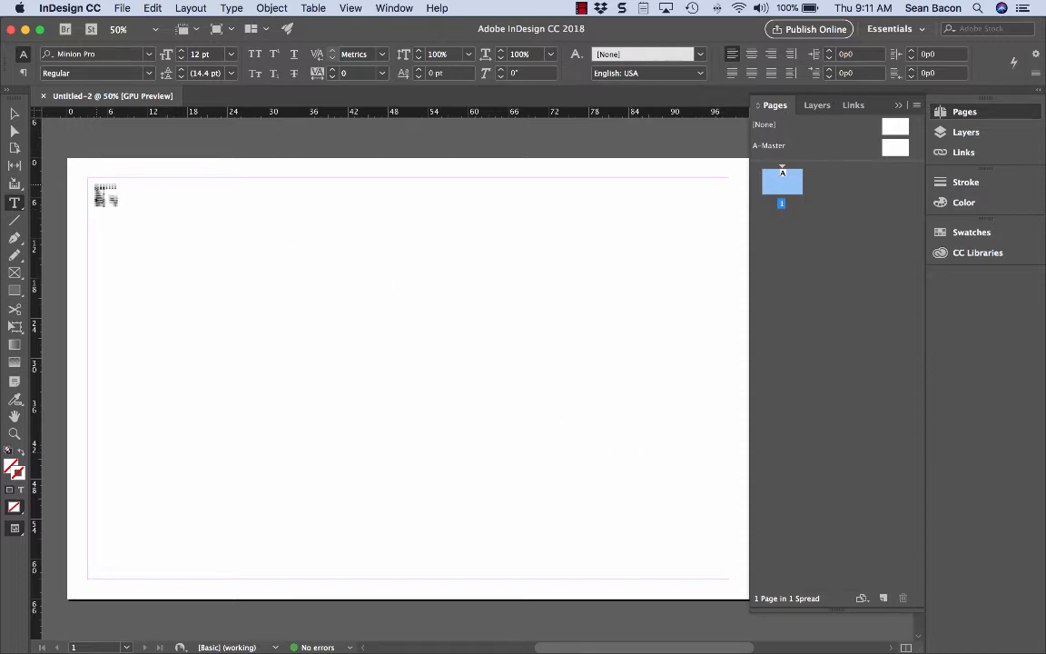
drag(95, 191, 731, 571)
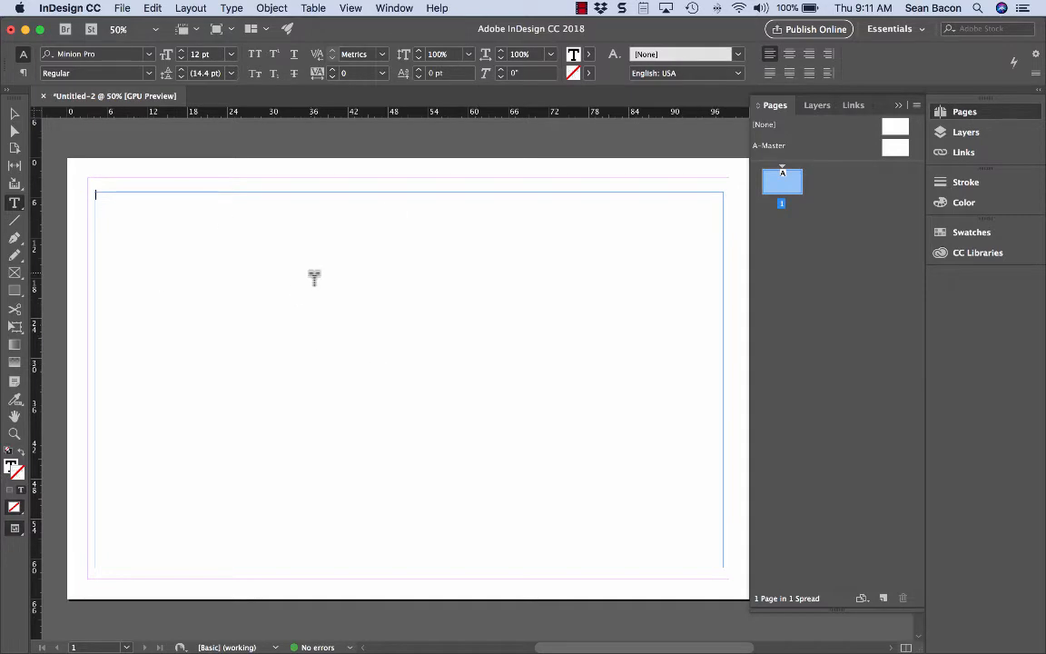
key(Escape)
Copy the selected article from TextEdit and paste it into the new text frame in InDesign.
key(super+Tab)
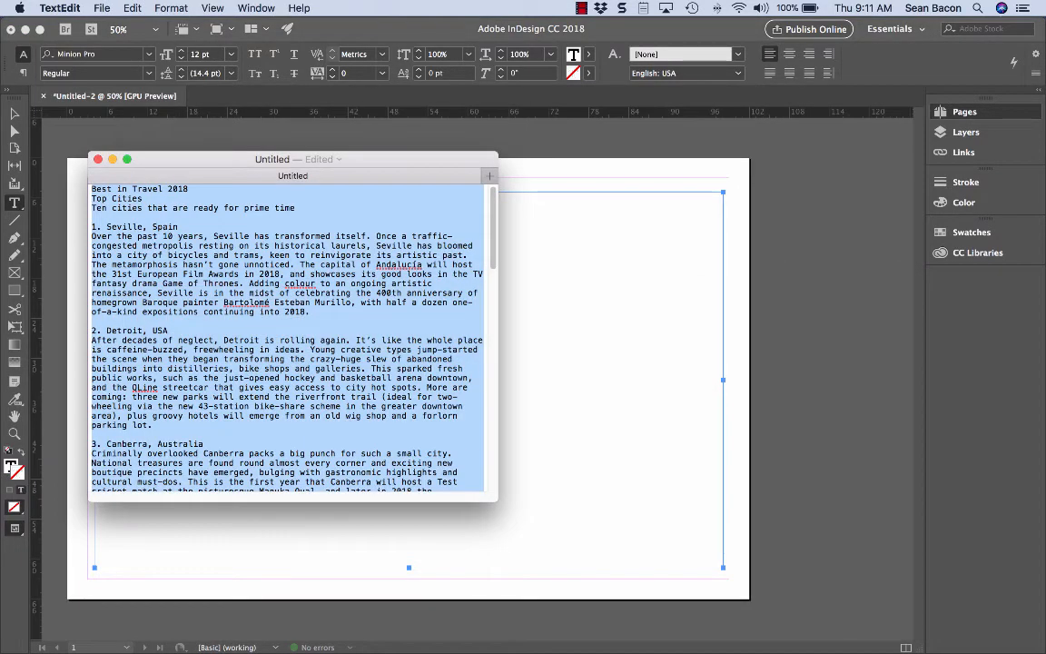
key(super+c)
key(super+Tab)
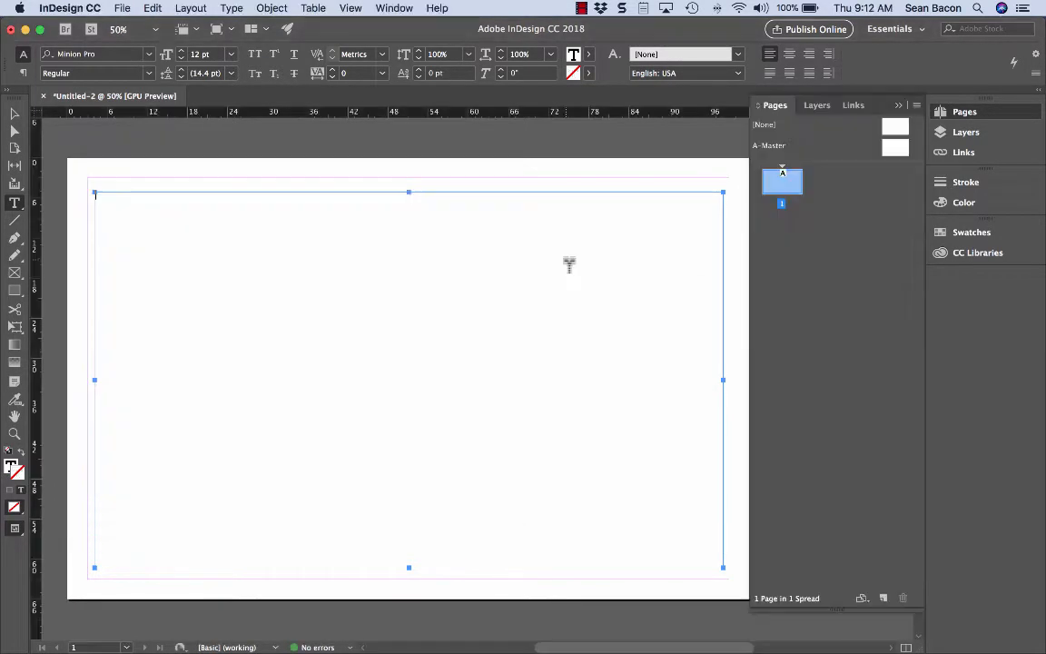
click(569, 264)
key(super+v)
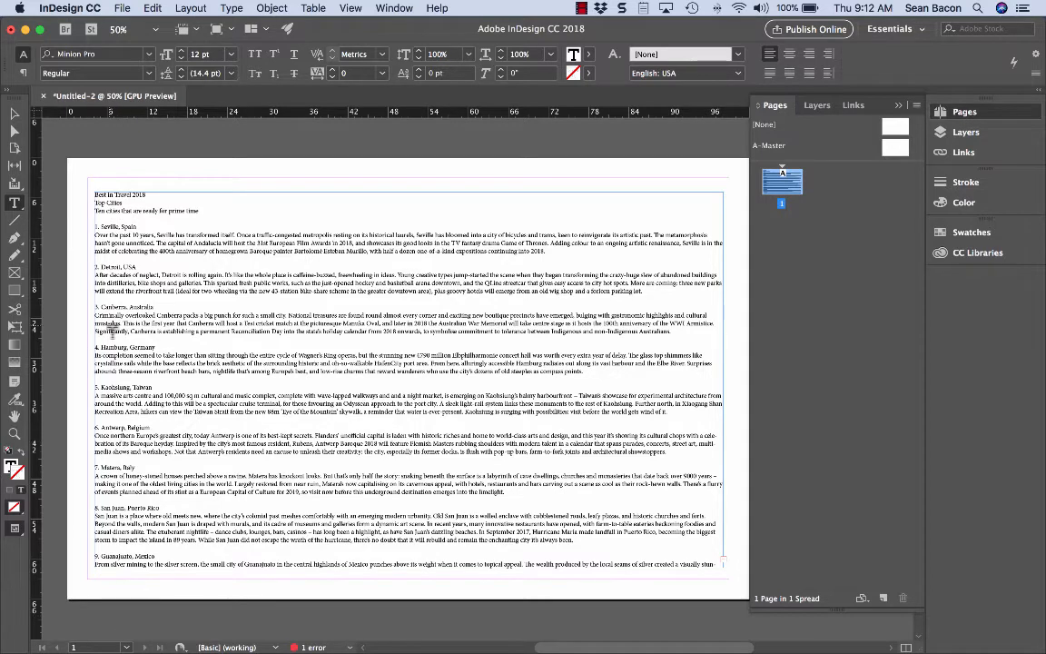
Set the font of the entire article to Baskerville Regular.
triple_click(146, 244)
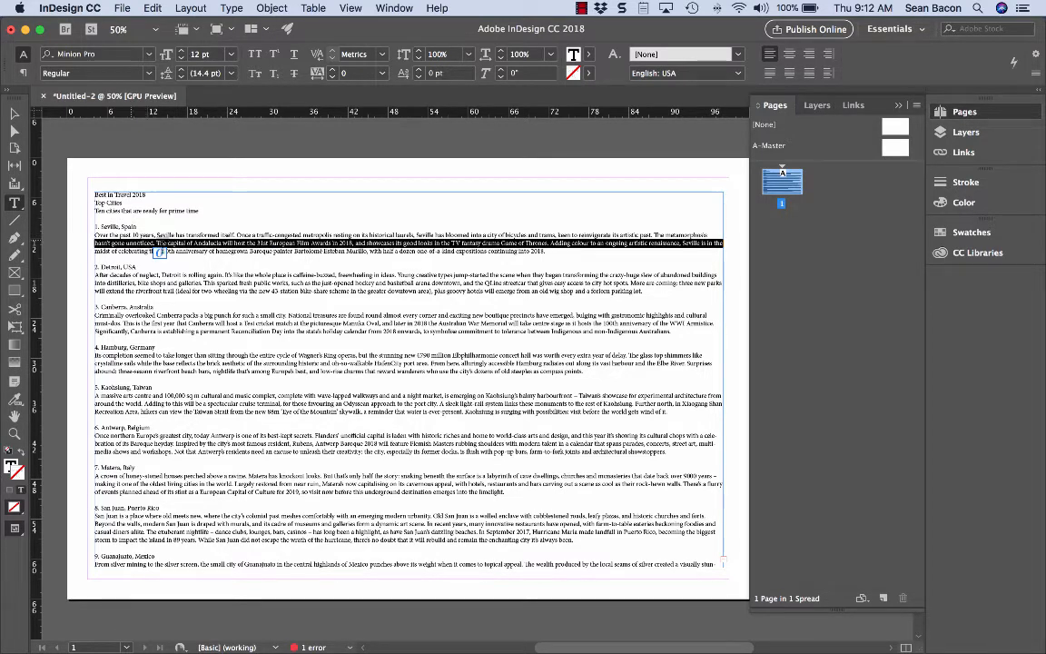
click(242, 245)
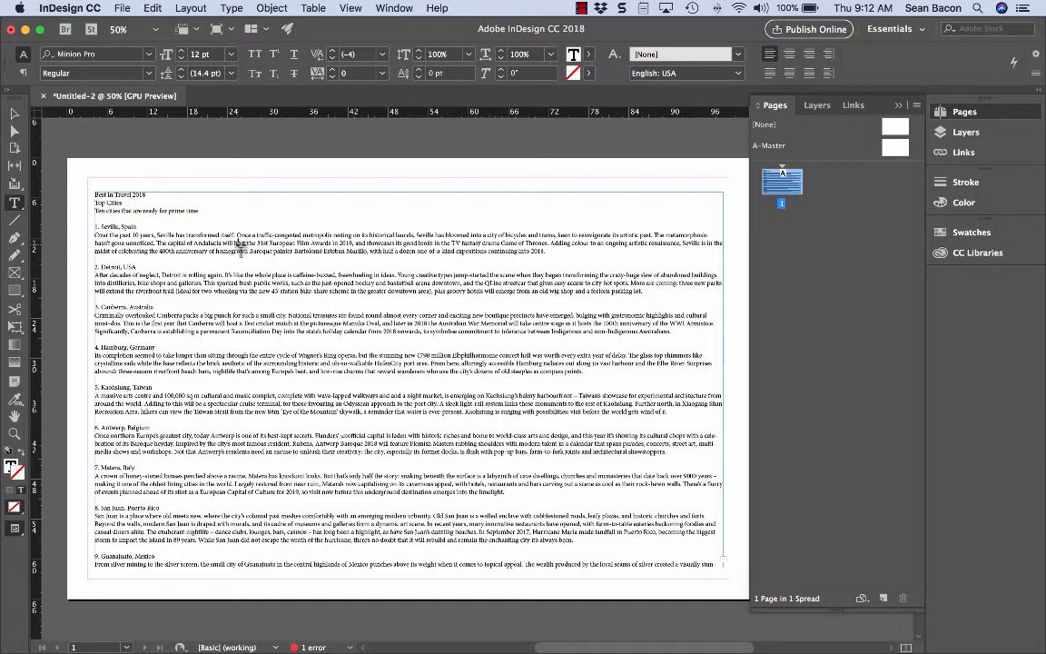
key(super+a)
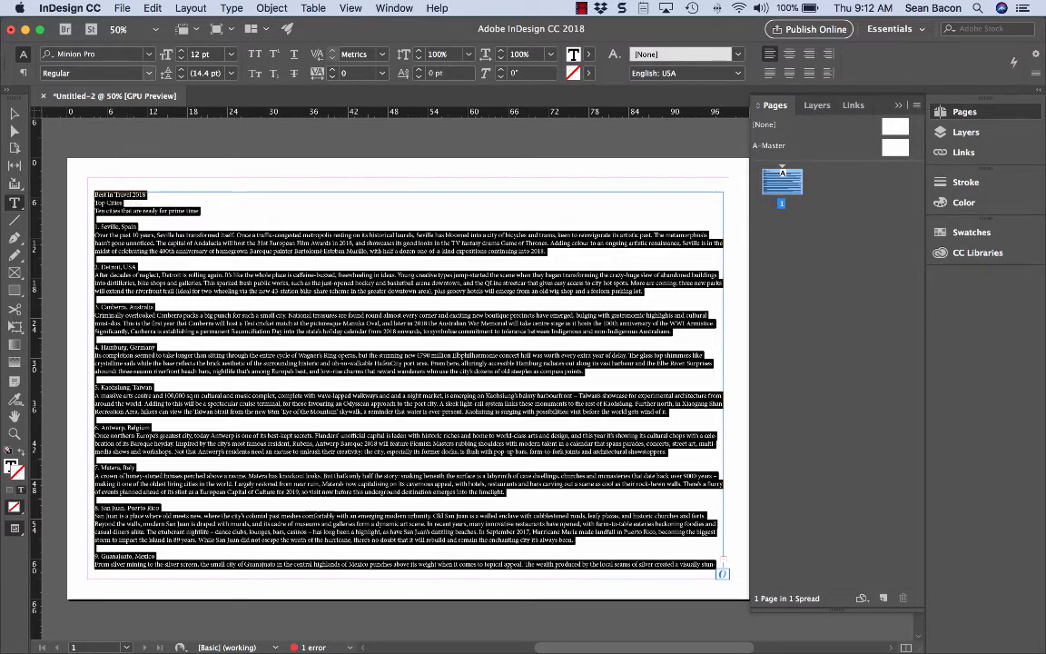
key(super+6)
text(Baske)
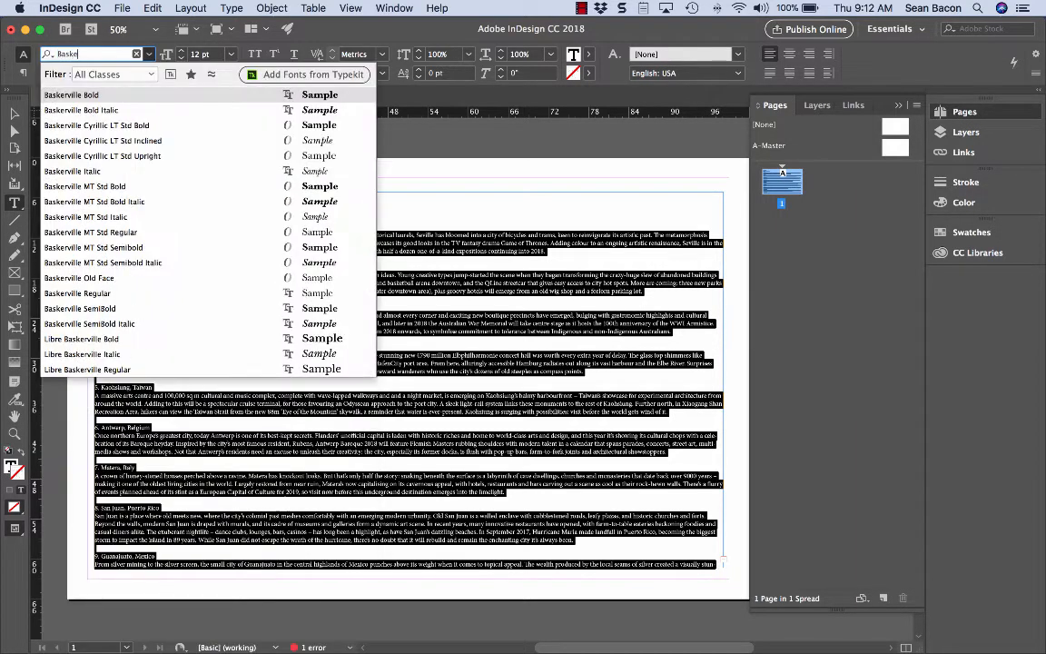
key(Down)
key(Down)
key(Down)
key(Down)
key(Down)
key(Down)
key(Down)
key(Down)
key(Down)
key(Down)
key(Down)
key(Down)
key(Down)
key(Down)
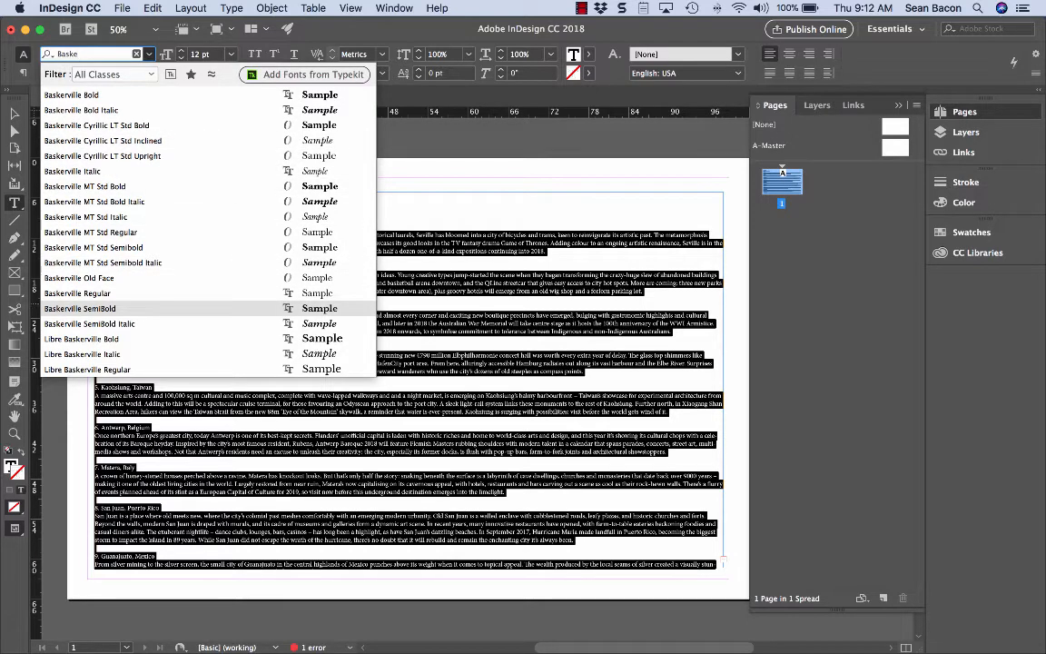
click(194, 295)
click(197, 297)
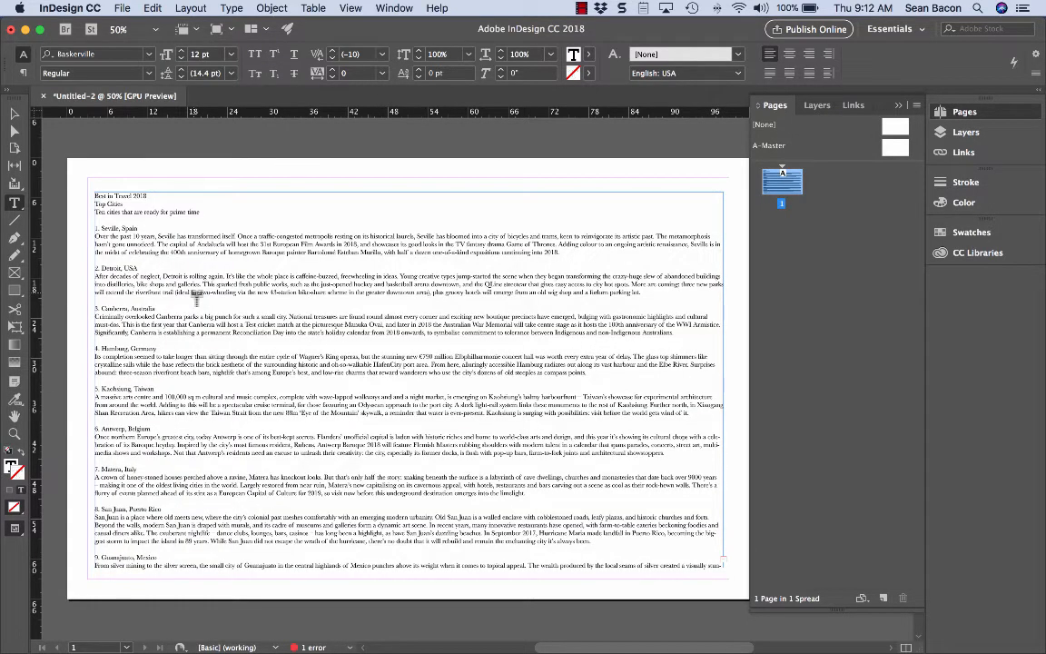
Set the font size of the entire article to 10 pt.
key(super+a)
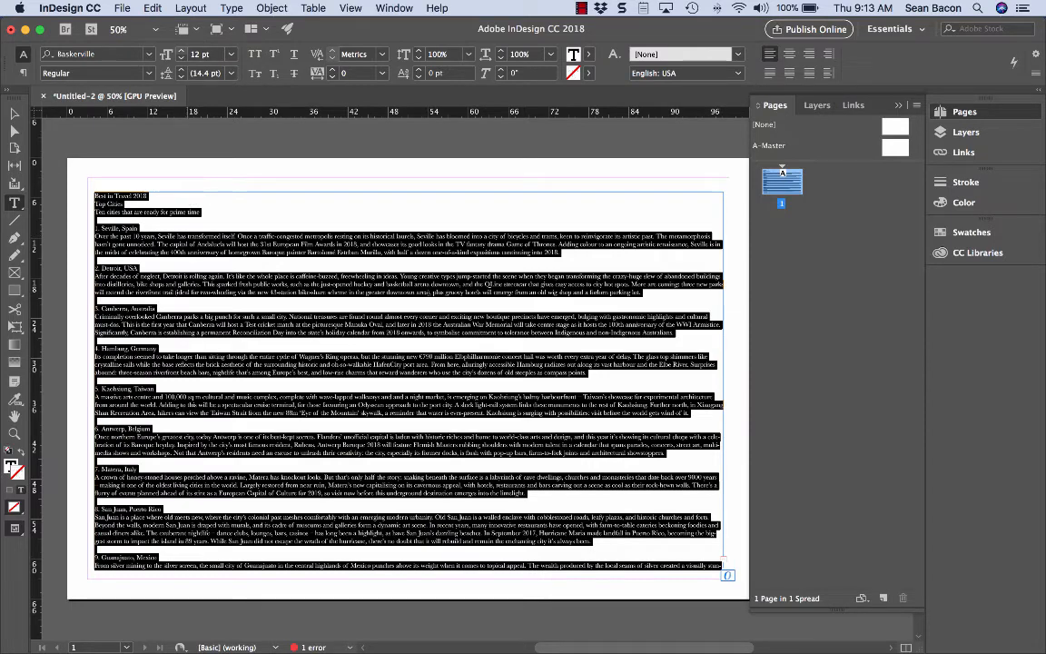
click(181, 58)
click(181, 58)
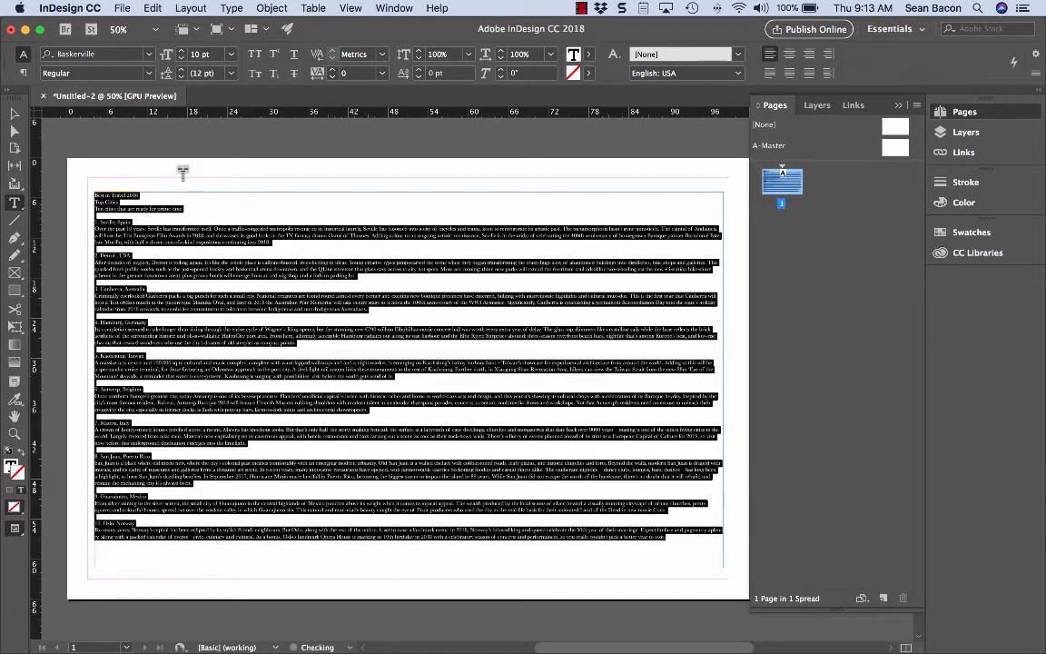
click(195, 248)
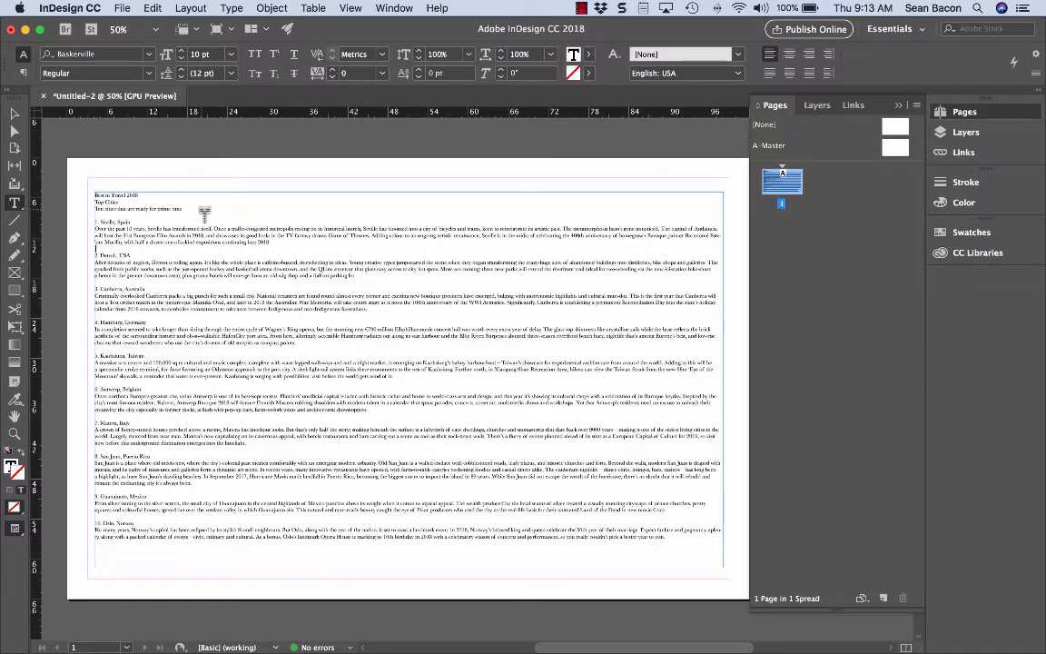
Cut the three title lines from the article and lower the text frame's top edge, making the frame about 45 picas tall.
drag(183, 210, 86, 177)
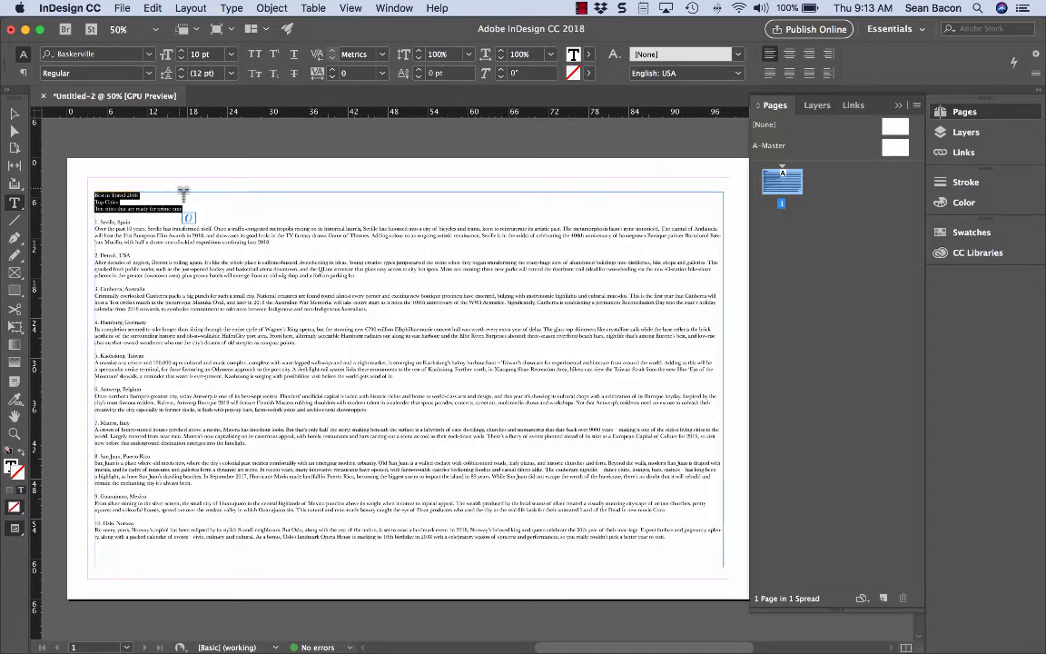
click(152, 8)
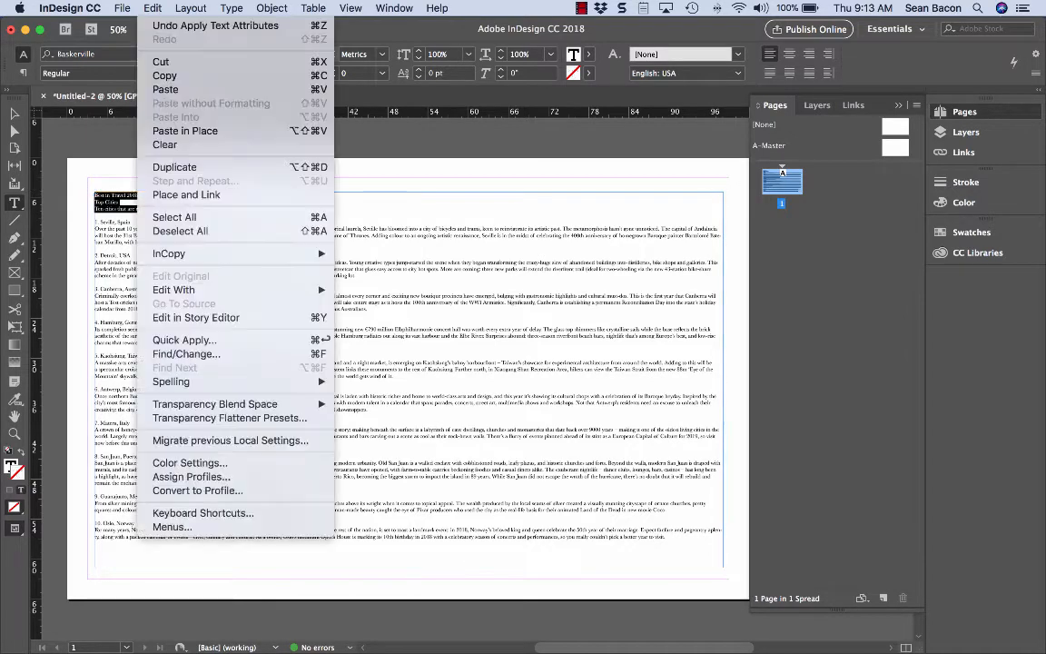
click(161, 61)
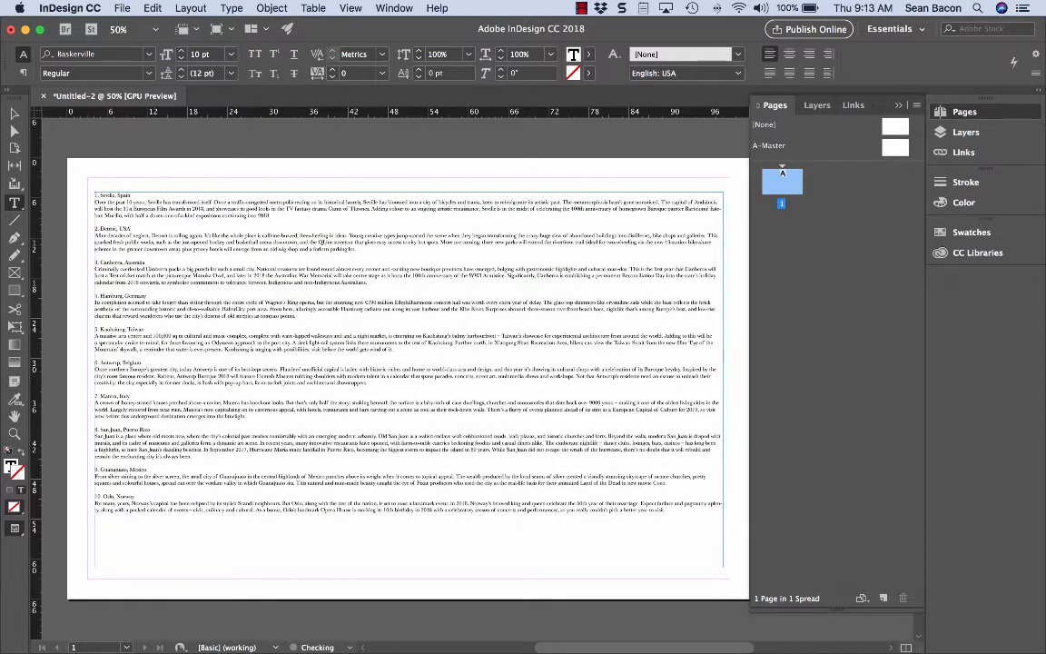
key(Escape)
drag(408, 192, 409, 263)
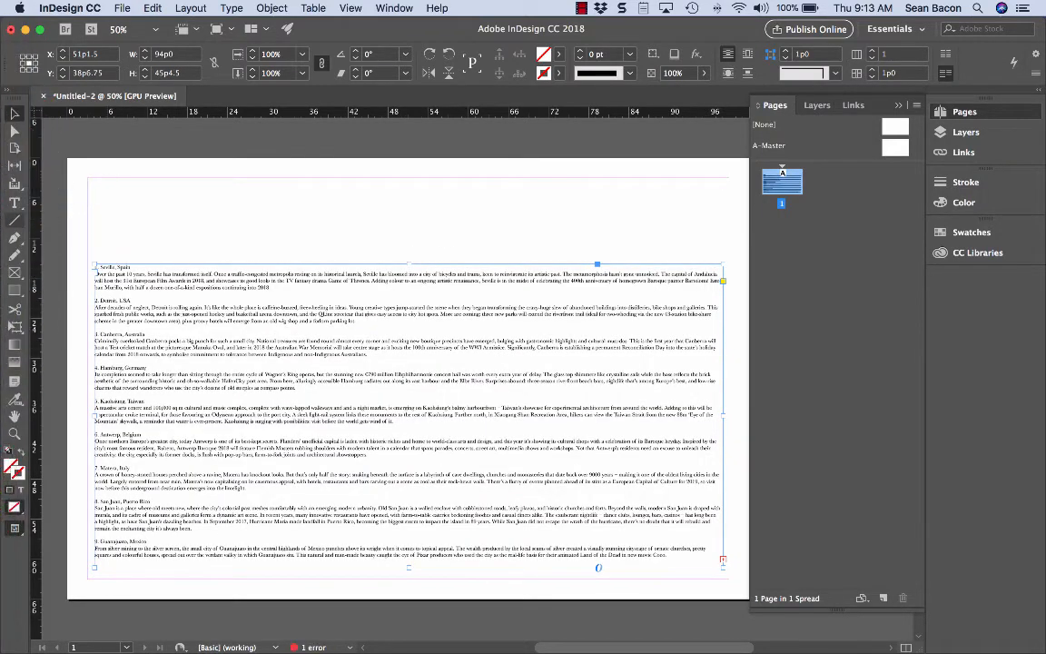
Create a text frame above the article, about two thirds of its width, and paste the cut title lines into it.
click(14, 202)
drag(96, 198, 504, 261)
key(super+v)
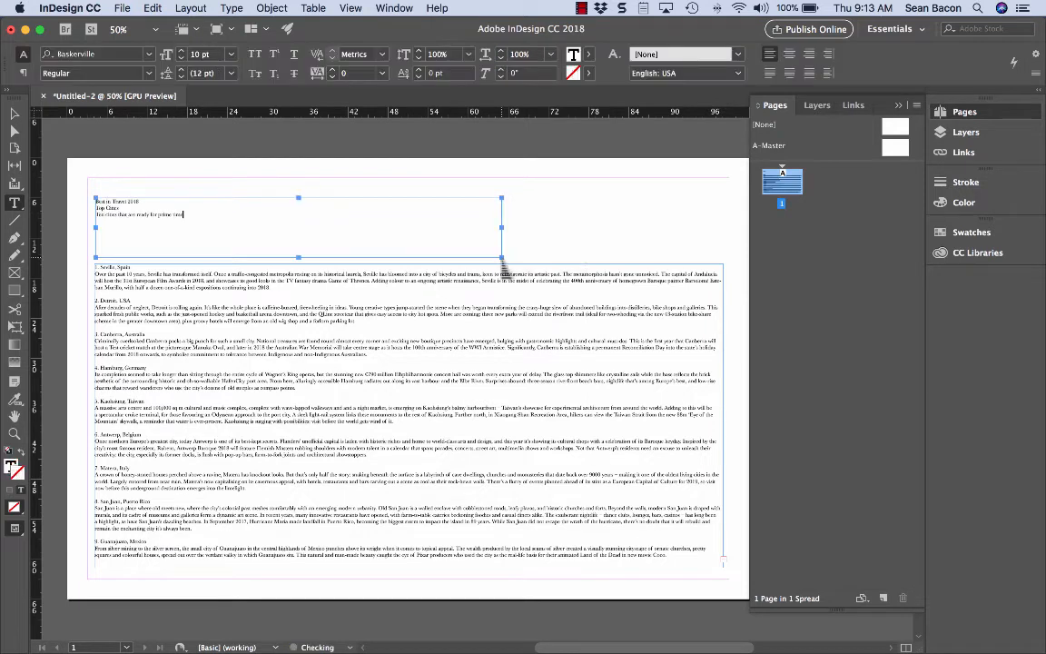
Enlarge all three title lines in the new frame to 22 pt.
key(super+a)
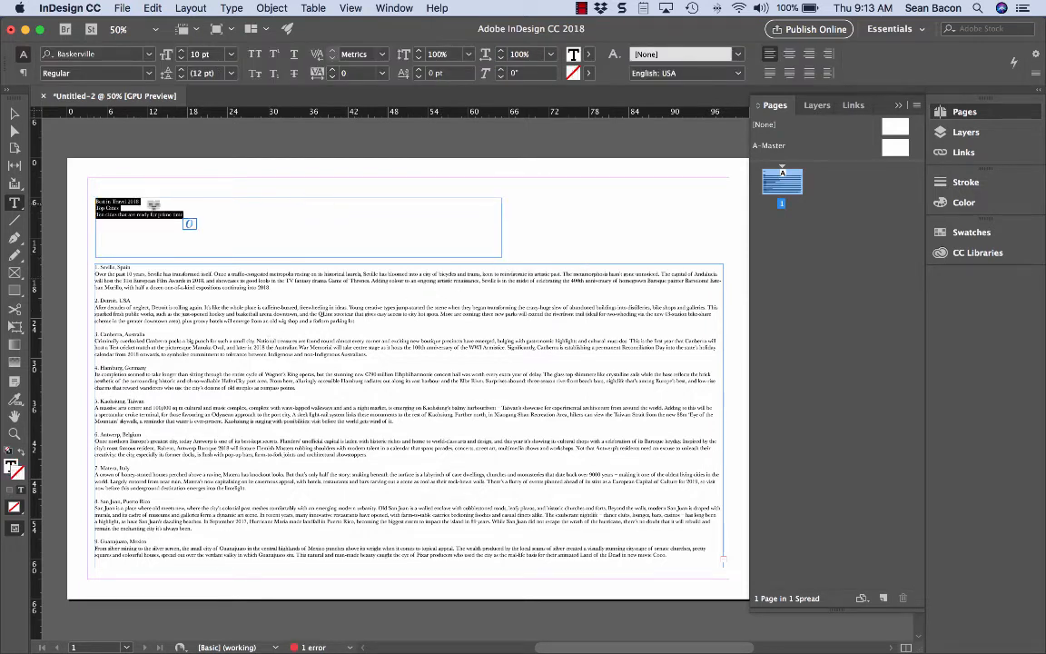
key(super+shift+period)
key(super+shift+period)
key(super+shift+period)
key(super+shift+period)
key(super+shift+period)
key(super+shift+period)
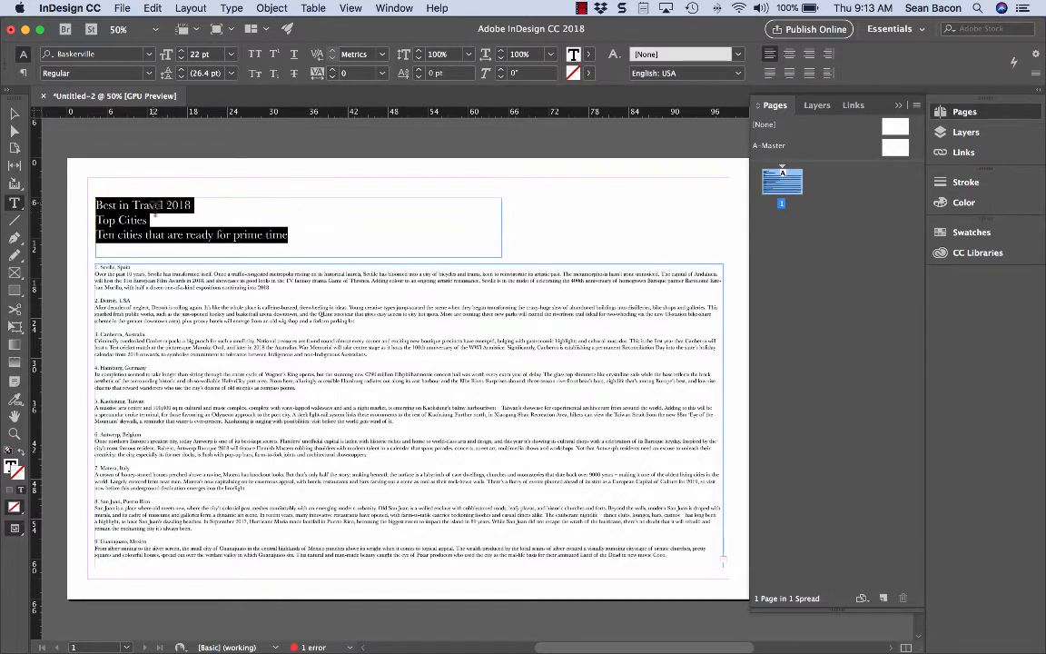
Make the line "Best in Travel 2018" Bold at 36 pt and slightly loosen its tracking.
double_click(155, 207)
triple_click(154, 207)
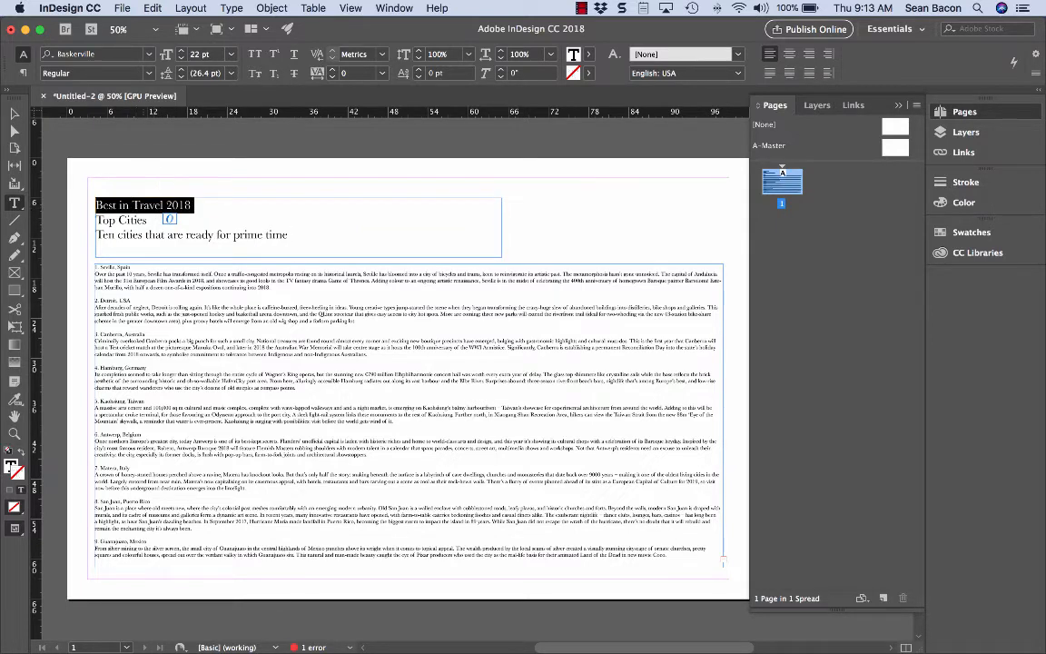
click(100, 73)
click(109, 134)
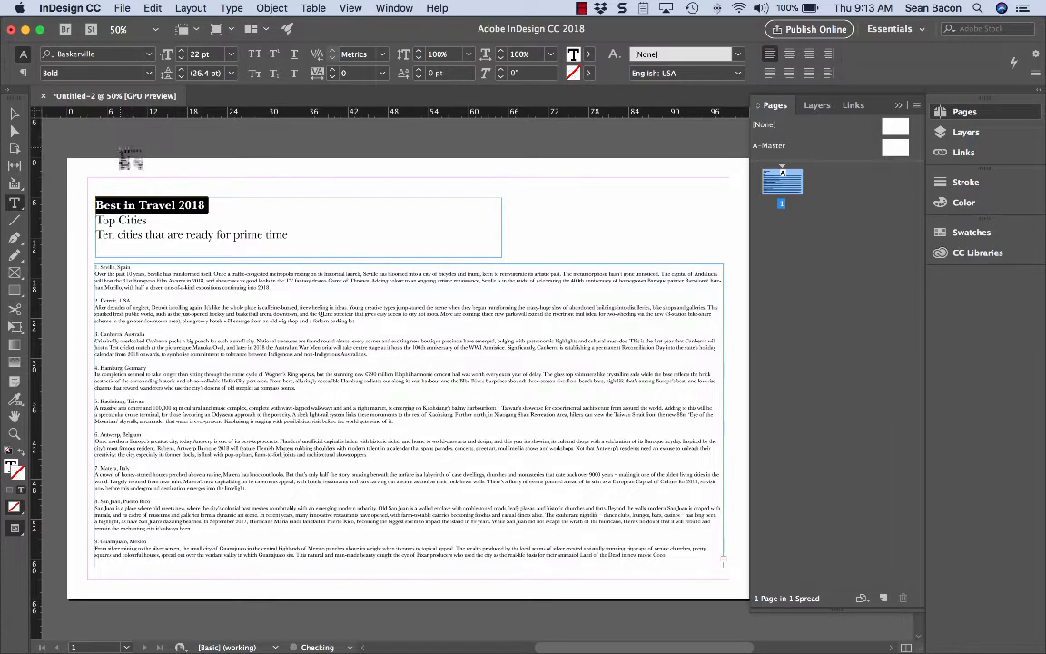
key(super+shift+period)
key(super+shift+period)
key(super+shift+period)
key(super+shift+period)
key(super+shift+period)
key(super+shift+period)
key(super+shift+period)
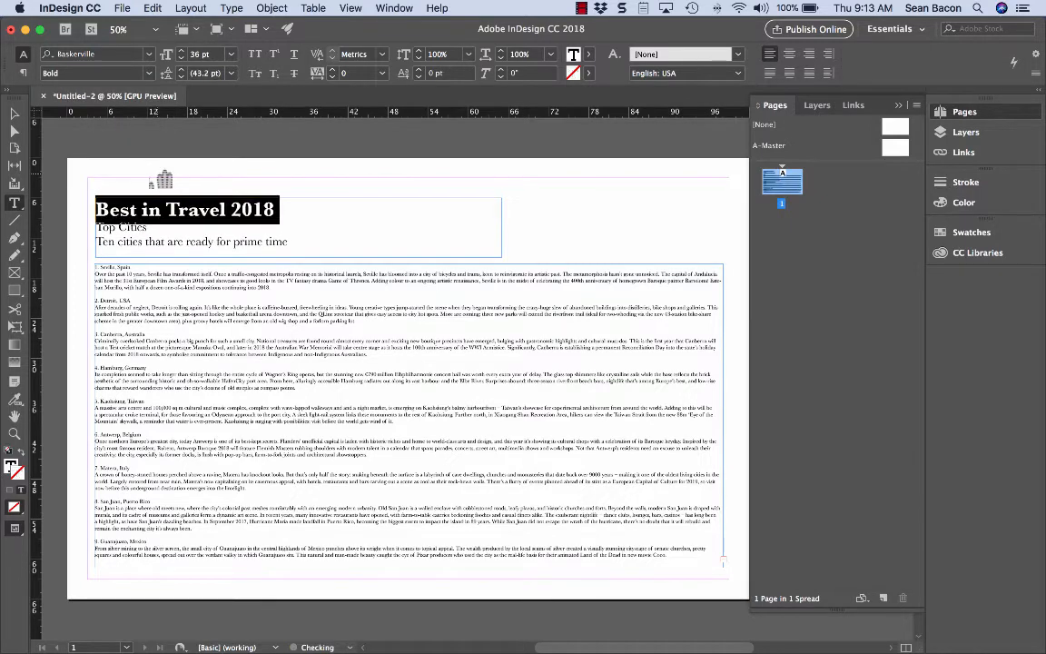
key(alt+Right)
click(134, 227)
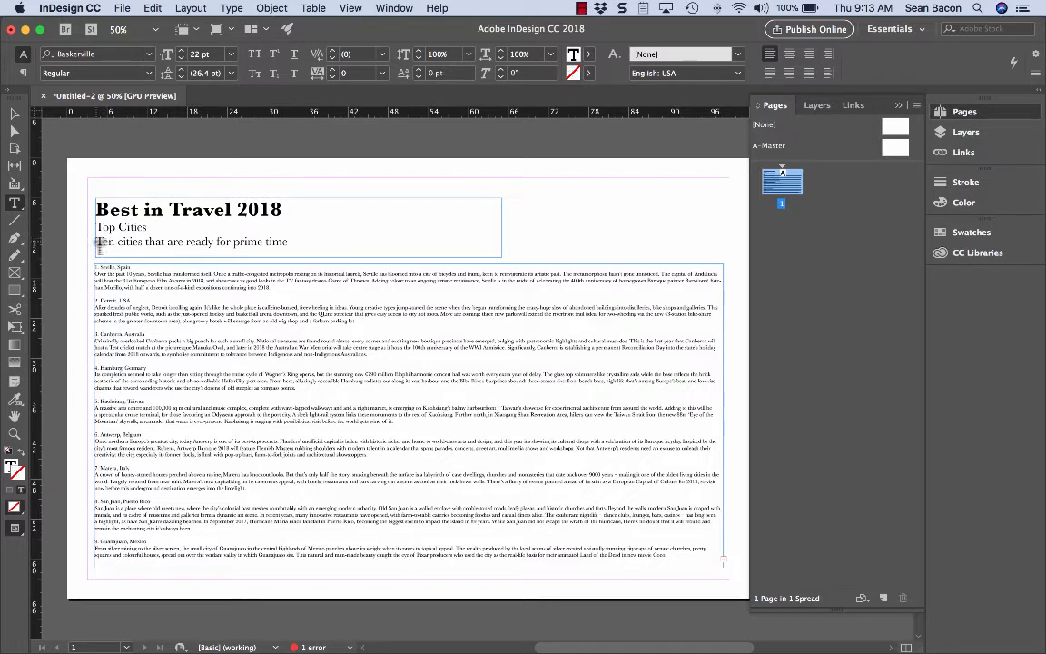
Join the two subtitle lines into "Top Cities – Ten cities that are ready for prime time", separated by a spaced en dash.
click(100, 242)
key(BackSpace)
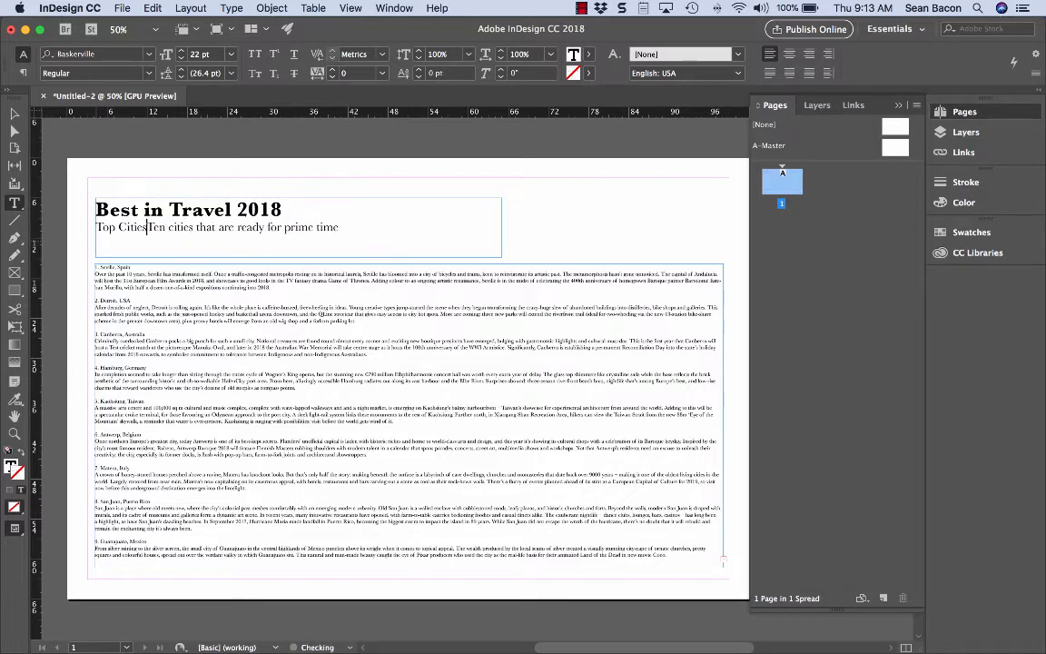
text(–)
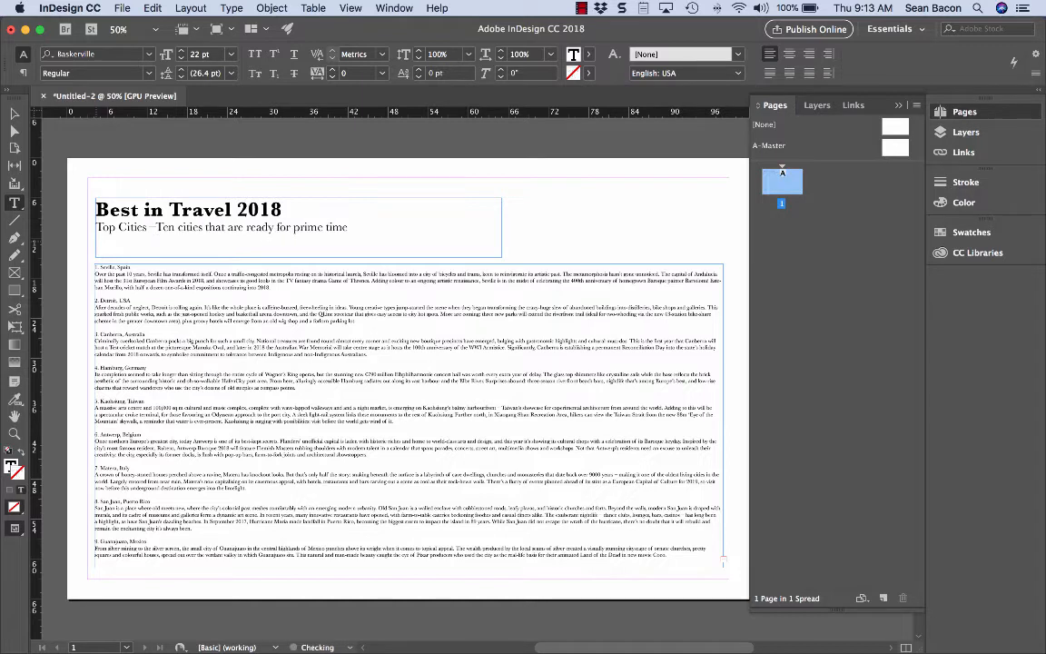
Set the style of the "Top Cities – Ten cities that are ready for prime time" subtitle to SemiBold Italic.
double_click(126, 228)
triple_click(126, 229)
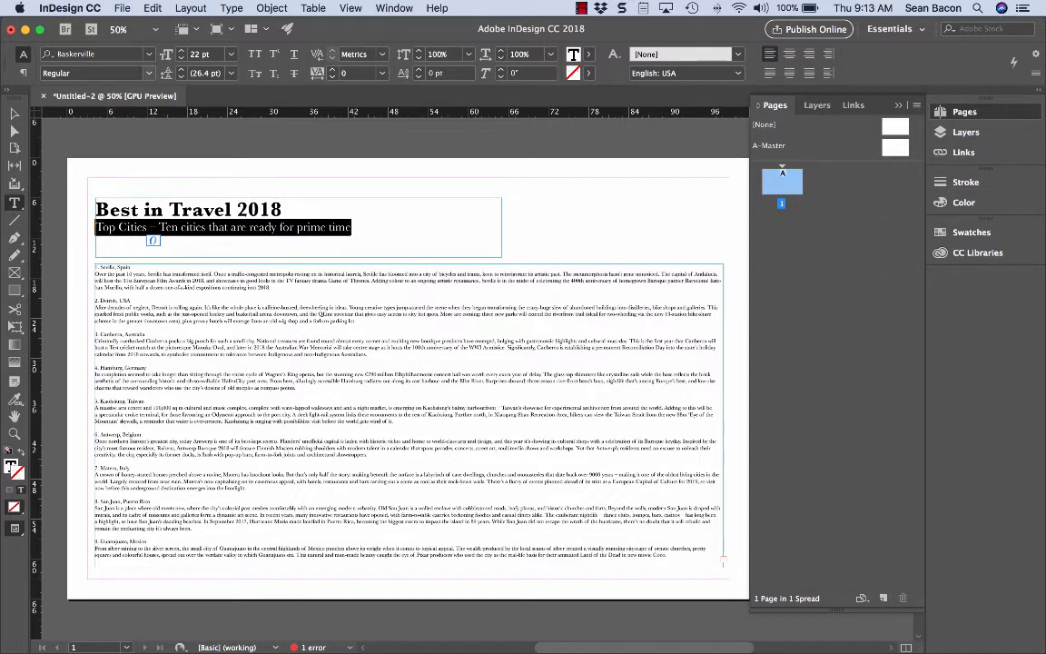
click(146, 73)
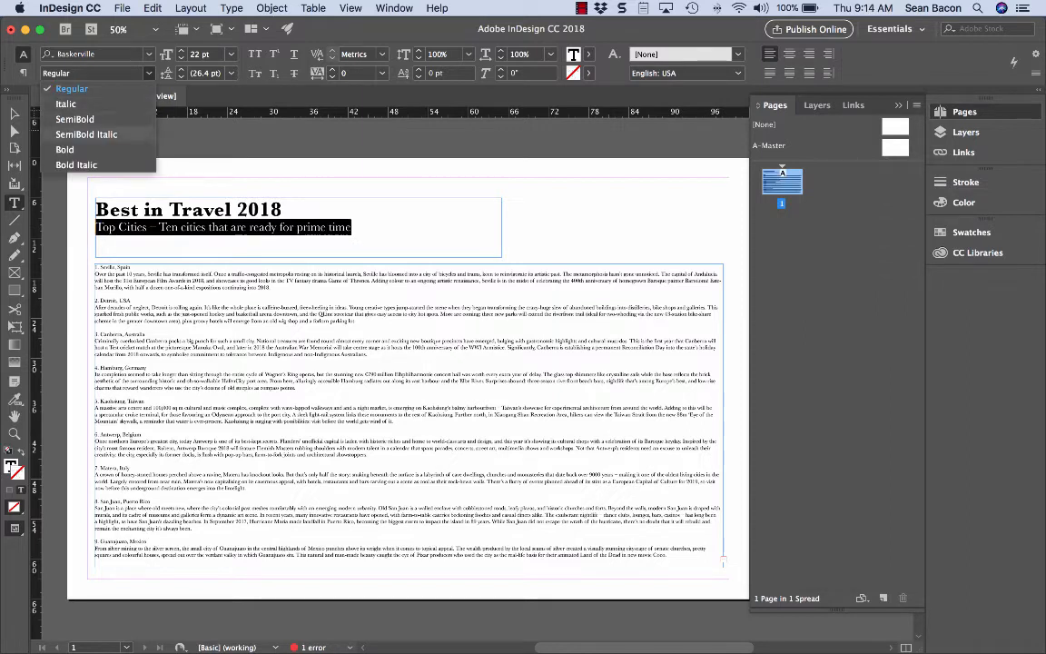
click(109, 135)
click(174, 221)
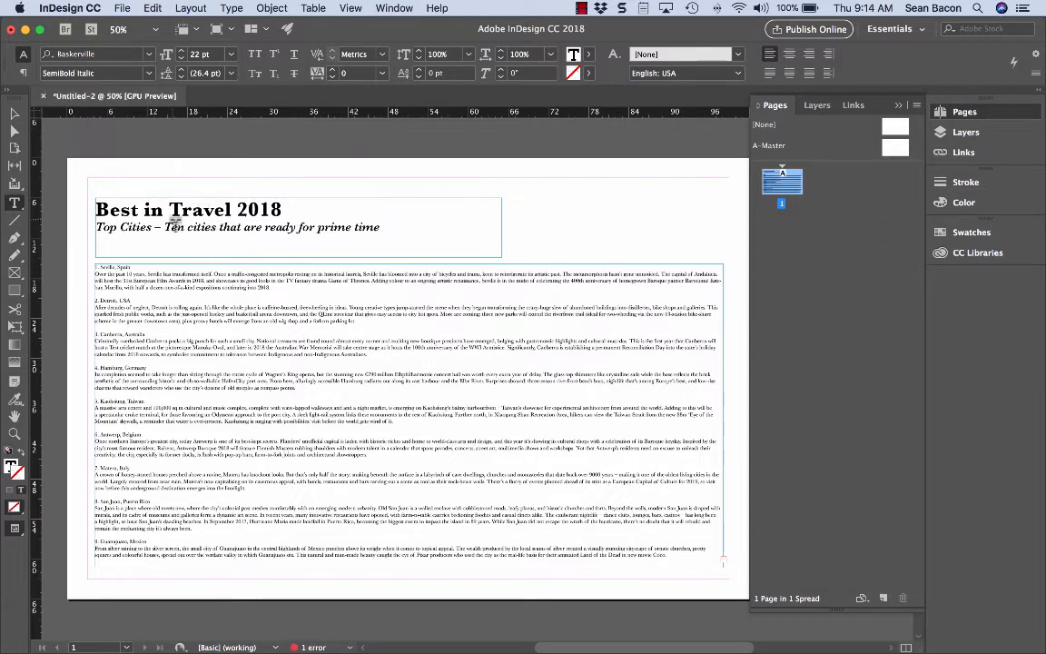
triple_click(220, 227)
click(182, 245)
Divide the article's text frame into 4 columns.
click(15, 113)
click(223, 268)
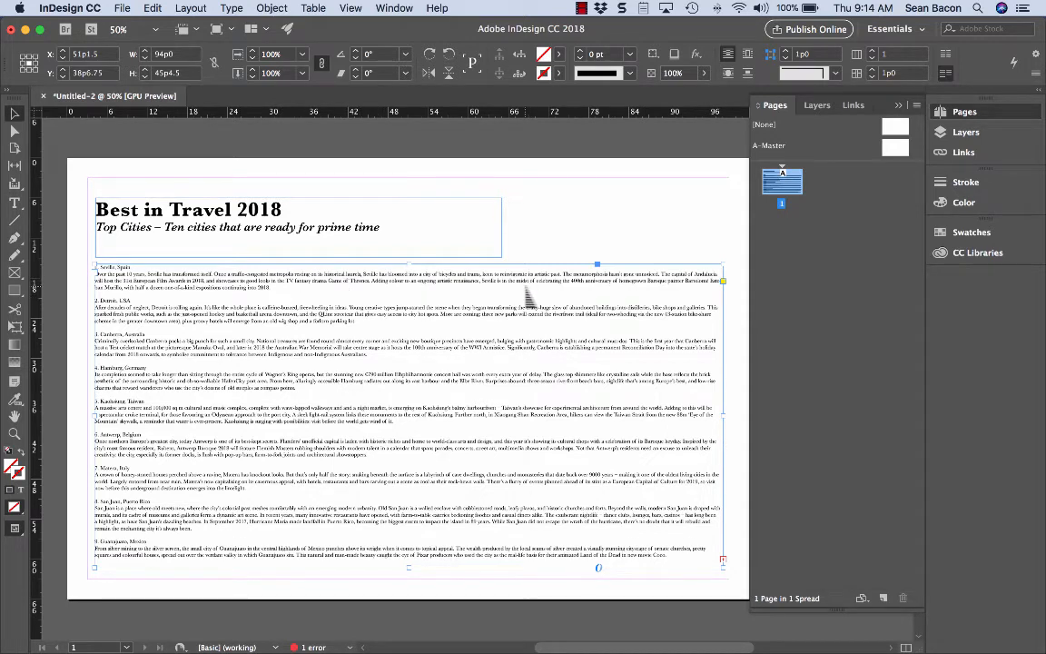
click(873, 51)
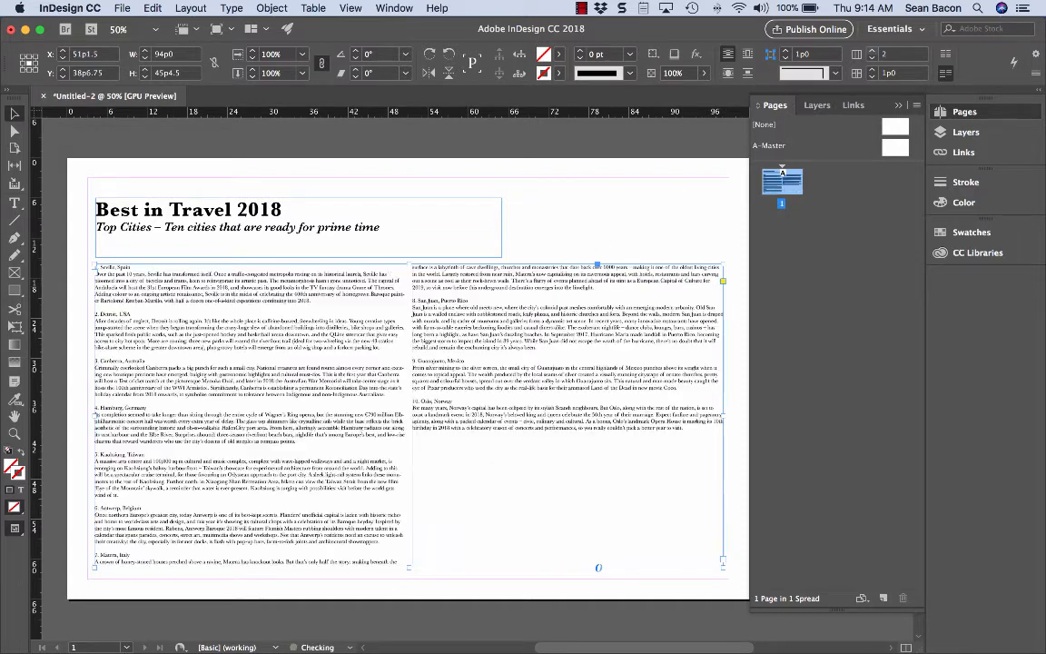
click(873, 51)
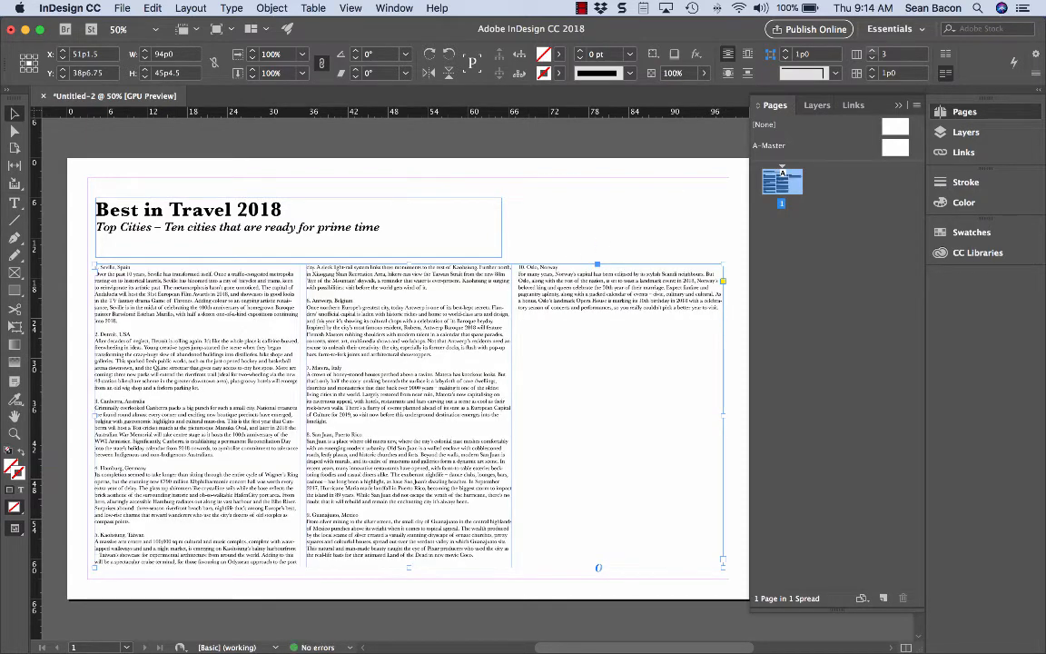
click(872, 51)
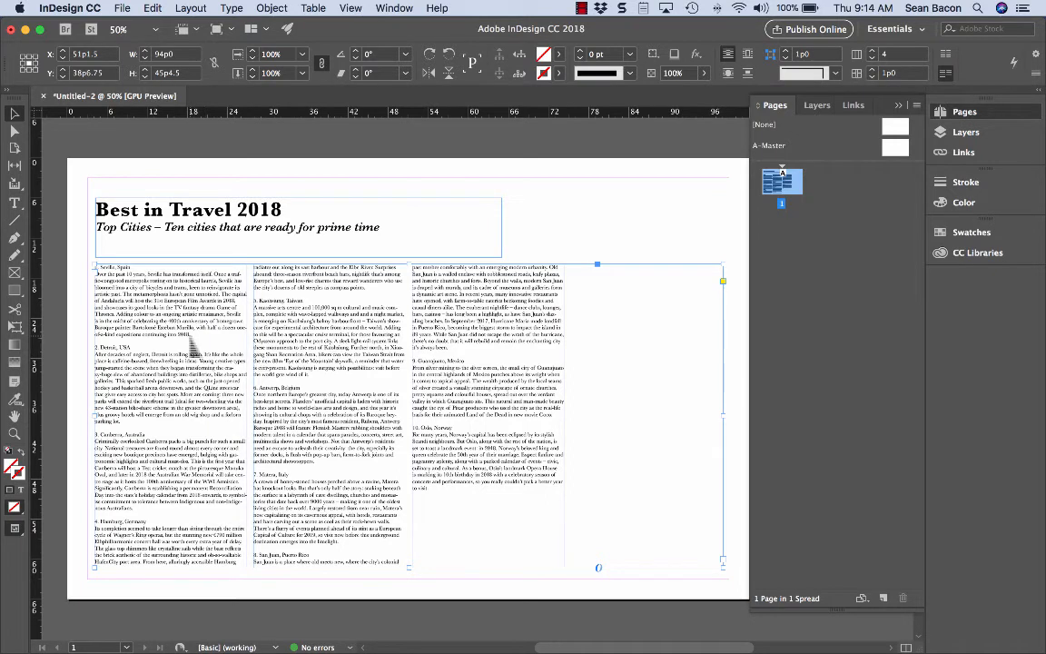
Format the "1. Seville, Spain" heading as Baskerville Bold at 14 pt.
double_click(129, 271)
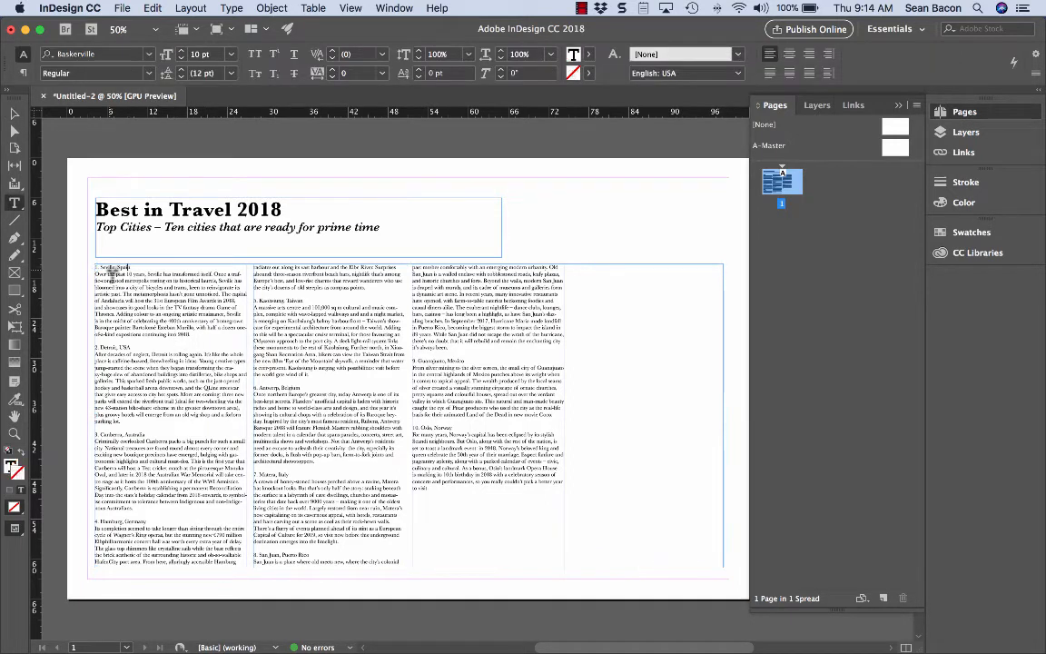
triple_click(114, 270)
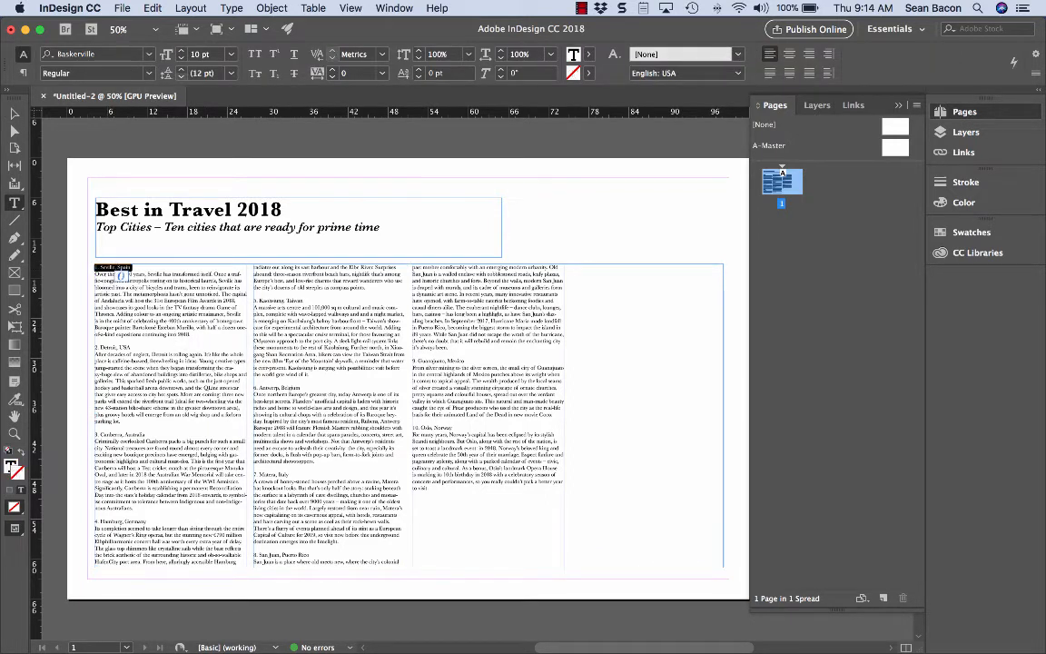
click(181, 51)
click(181, 51)
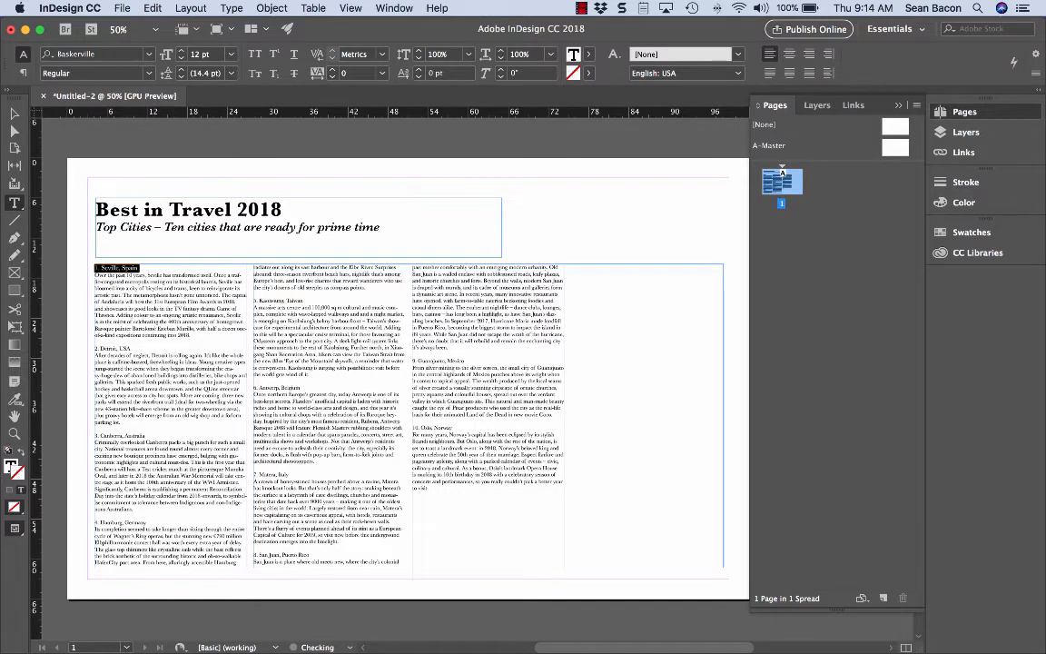
click(148, 73)
click(121, 149)
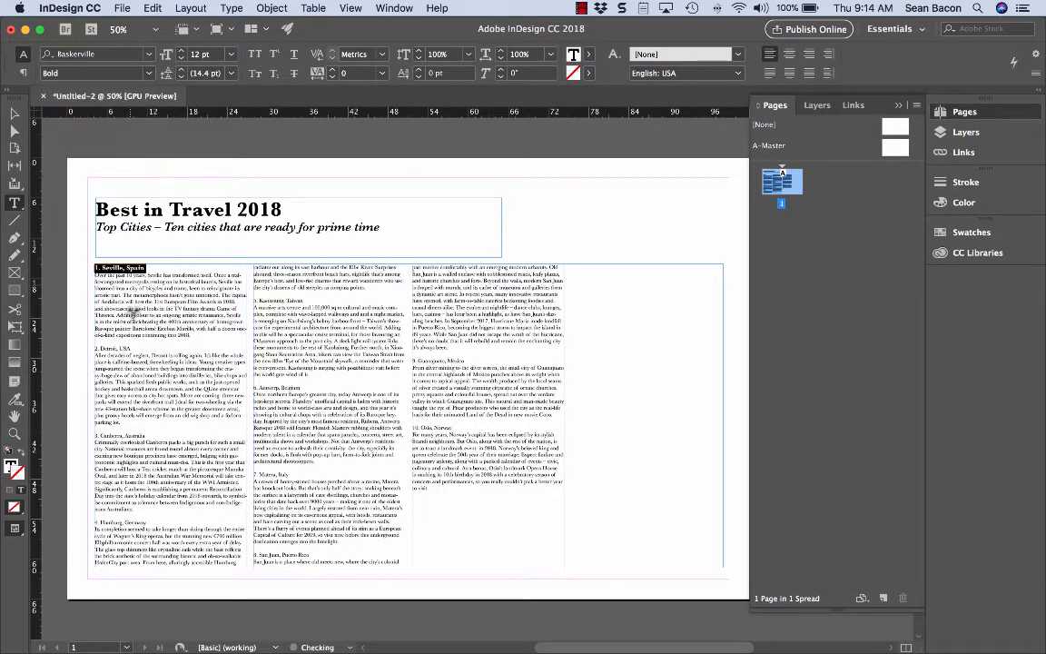
click(120, 291)
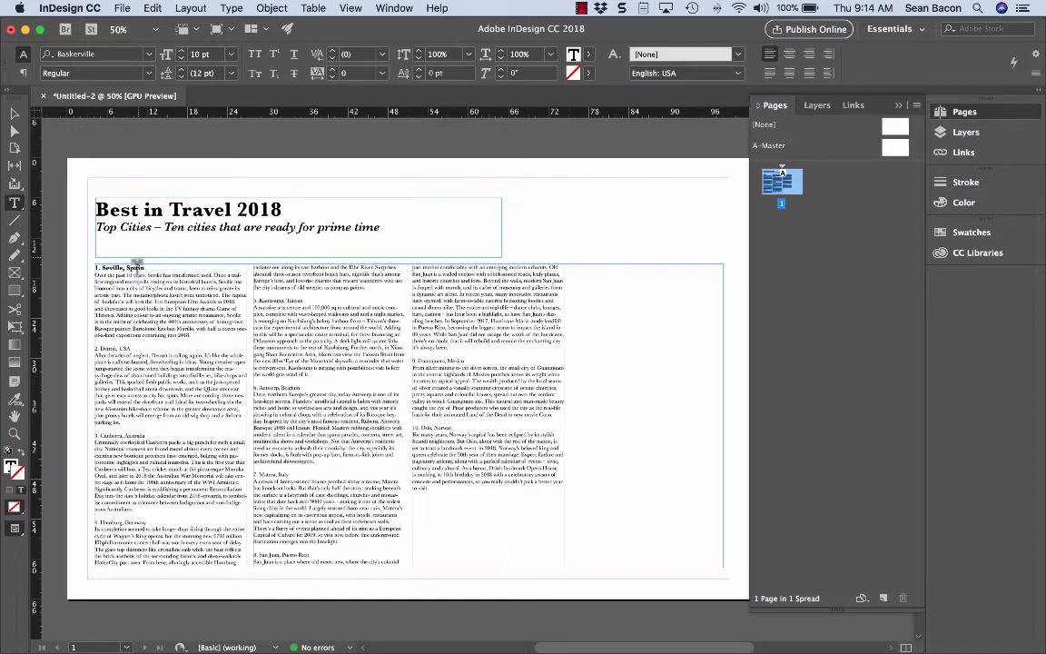
triple_click(118, 268)
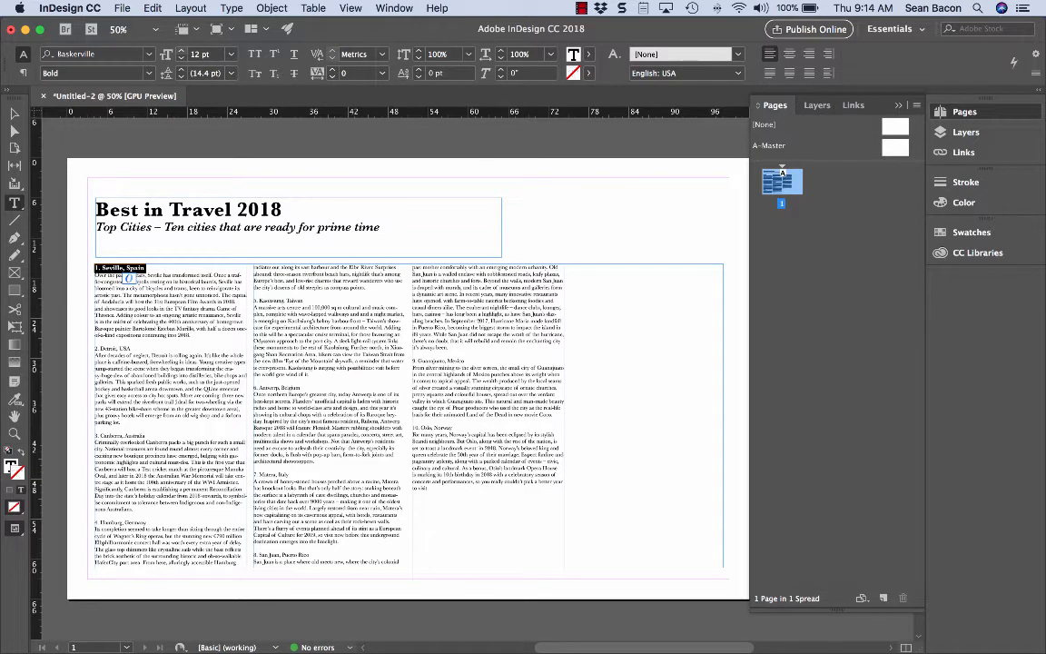
key(super+shift+period)
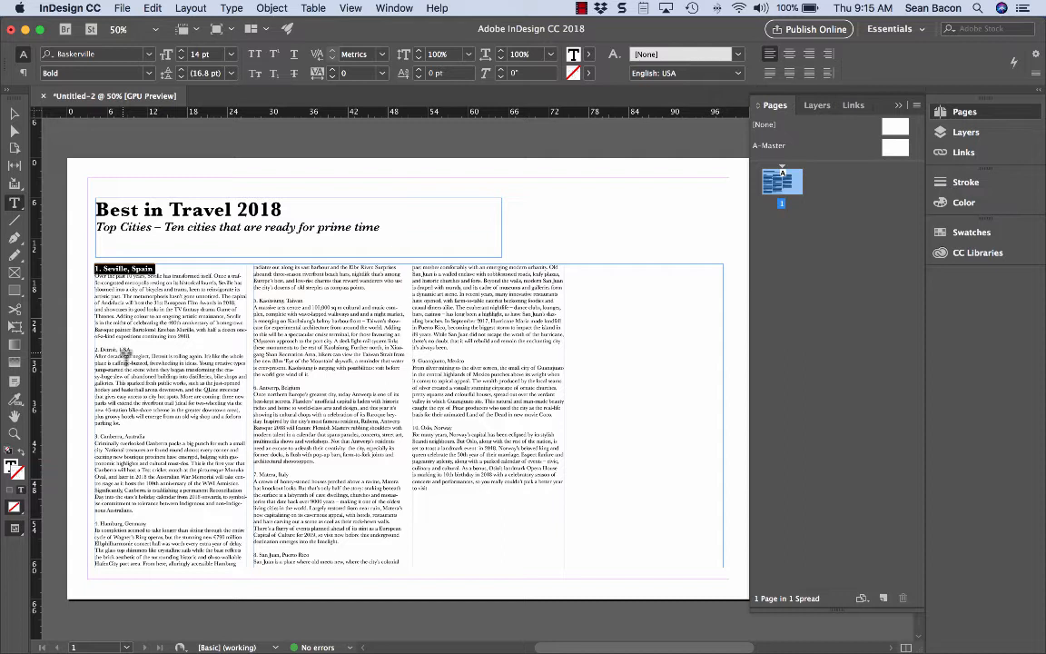
Copy the Seville heading's formatting onto the "2. Detroit, USA" heading with the Eyedropper tool.
click(123, 351)
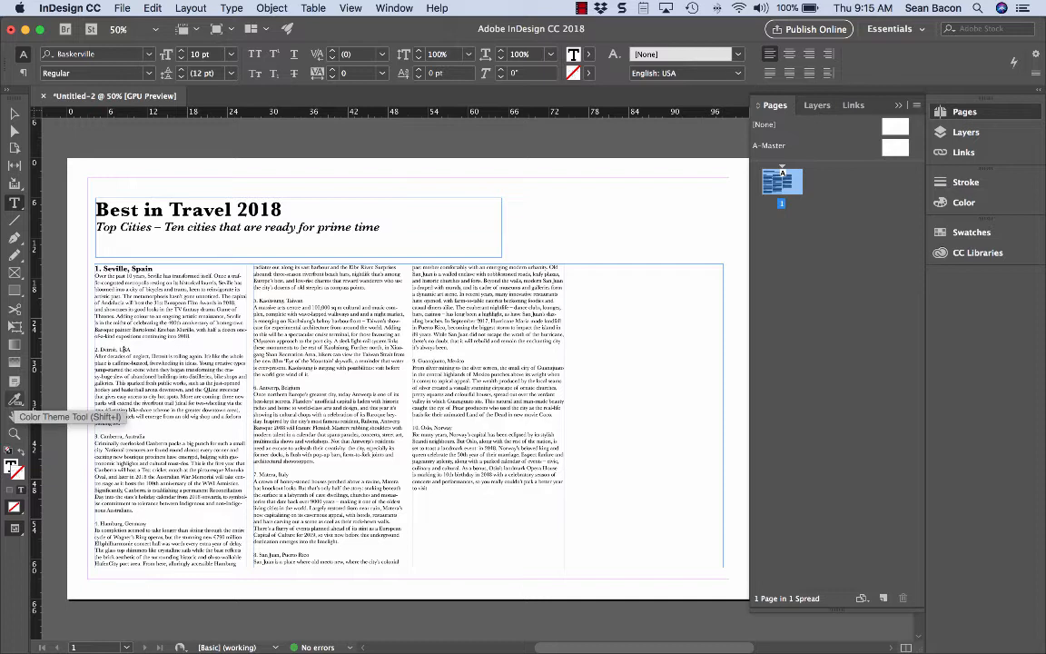
click(15, 402)
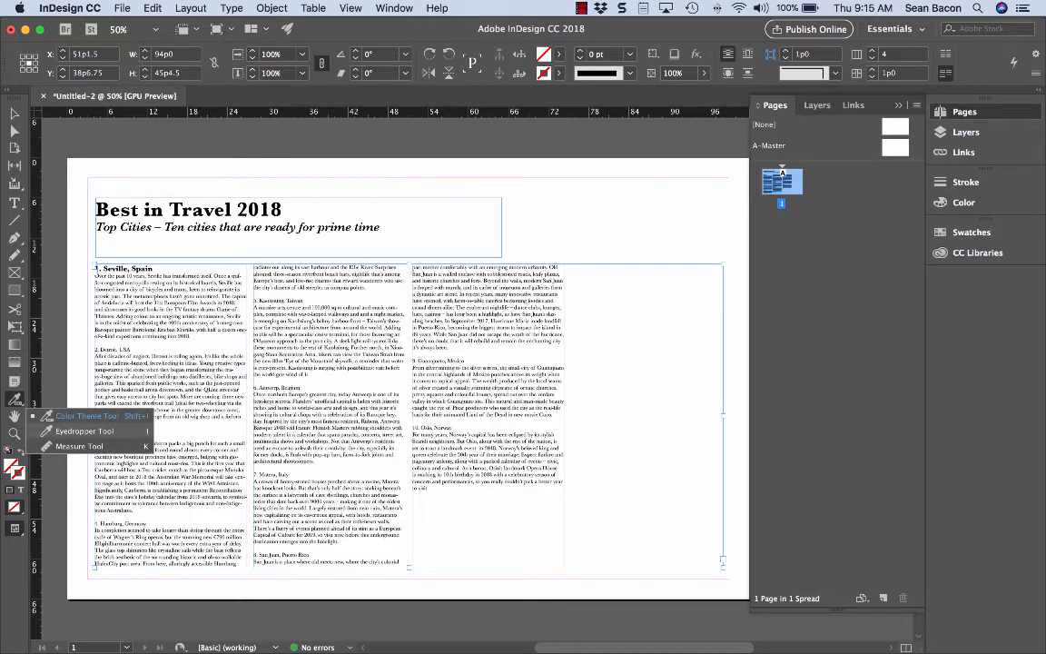
click(81, 431)
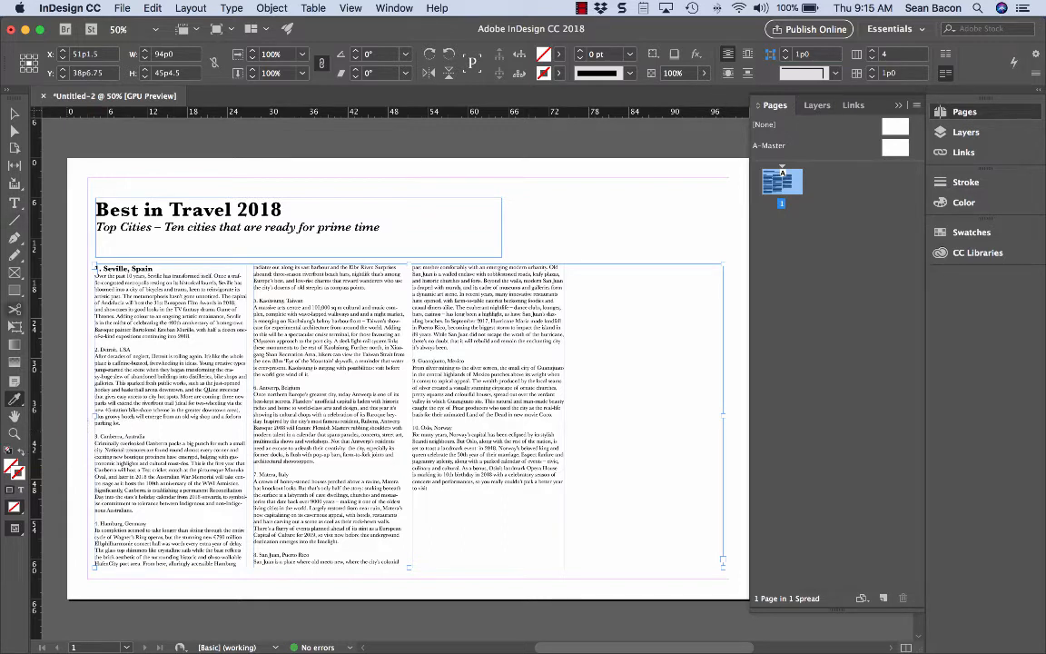
click(15, 202)
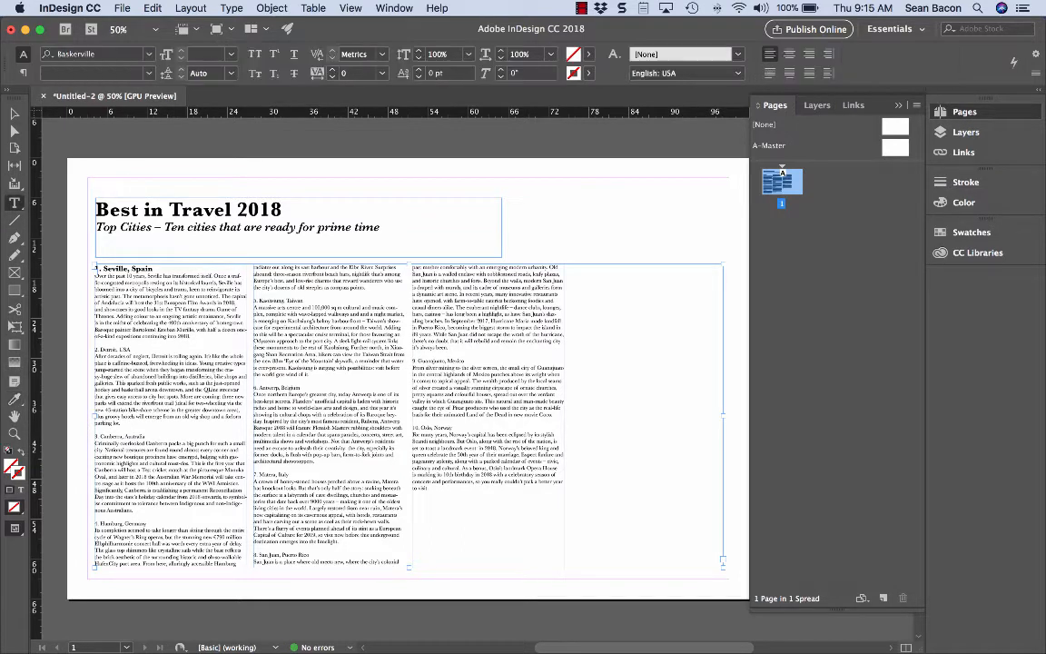
triple_click(111, 350)
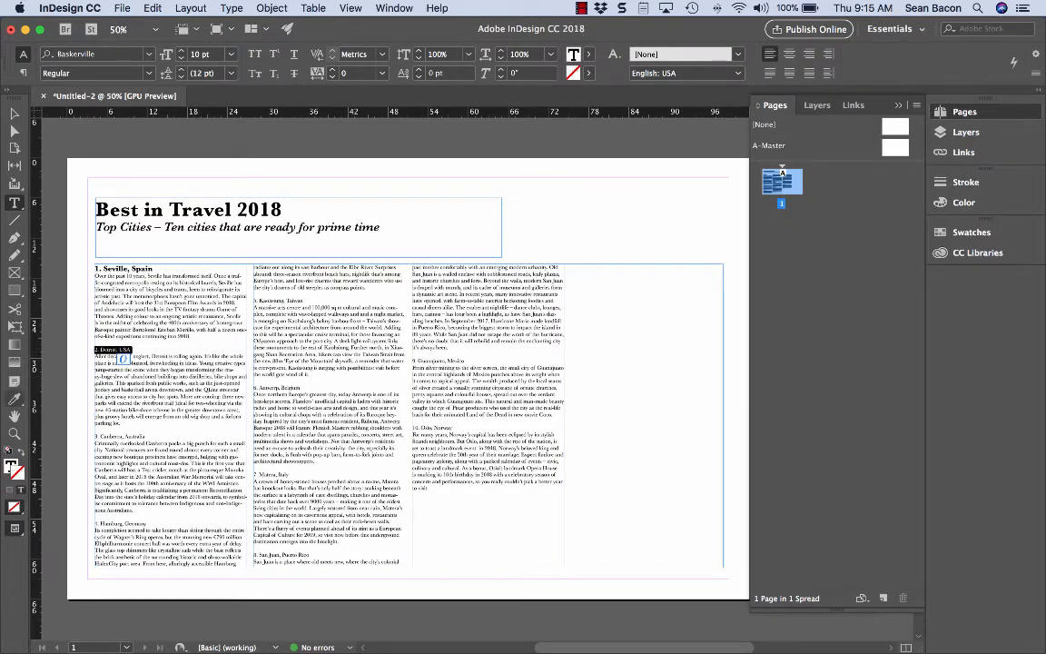
click(15, 399)
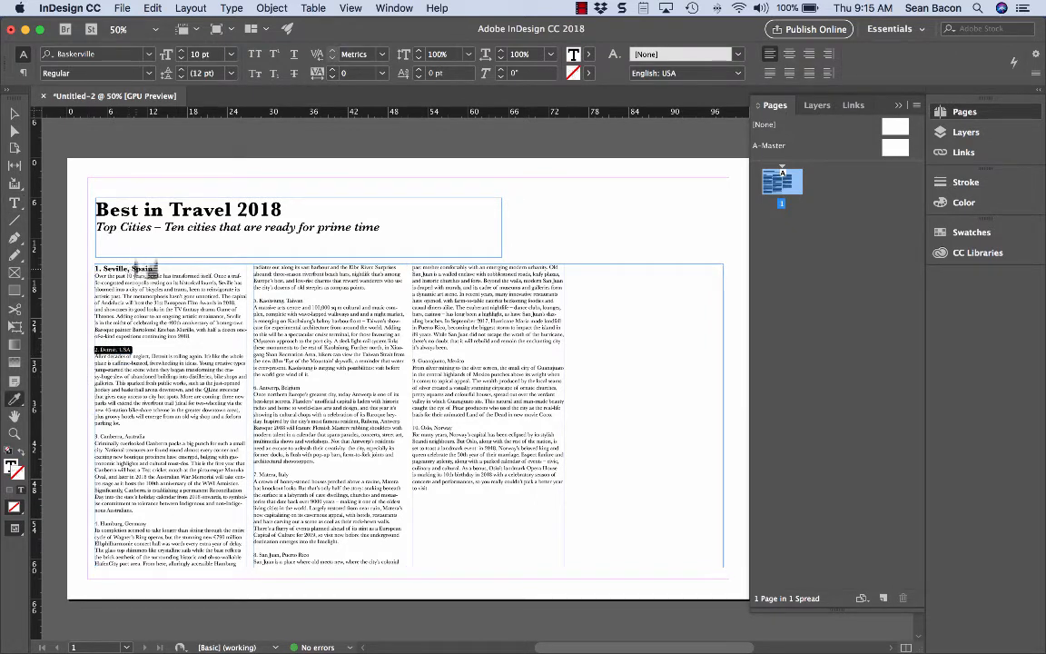
click(129, 268)
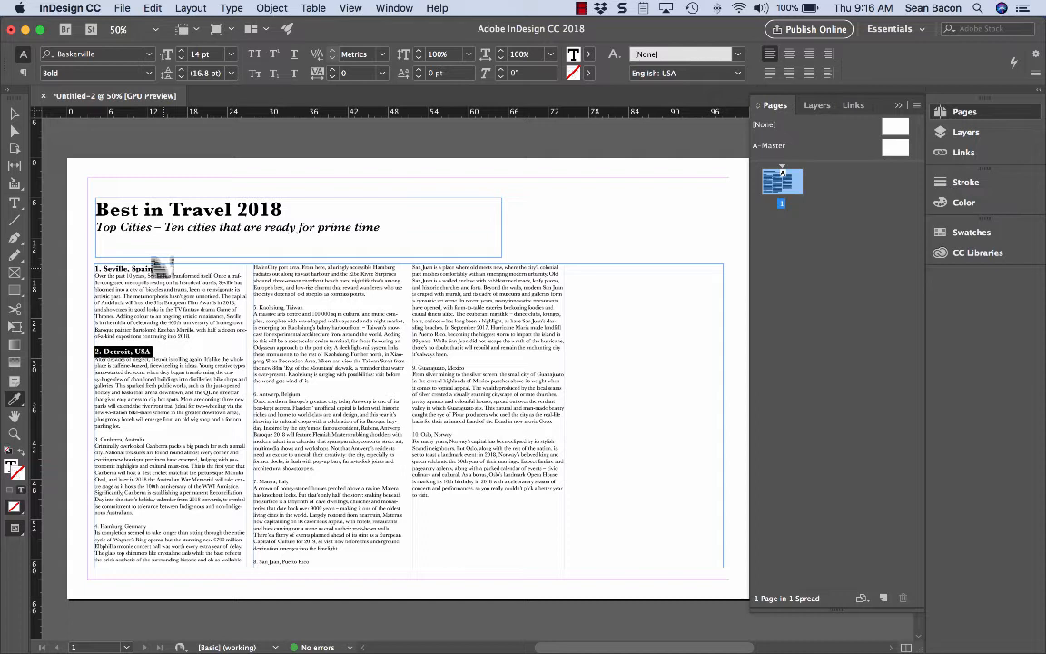
Copy the bold heading formatting onto the remaining city headings, "3. Canberra, Australia" through "10. Oslo, Norway", with the Eyedropper tool.
click(135, 444)
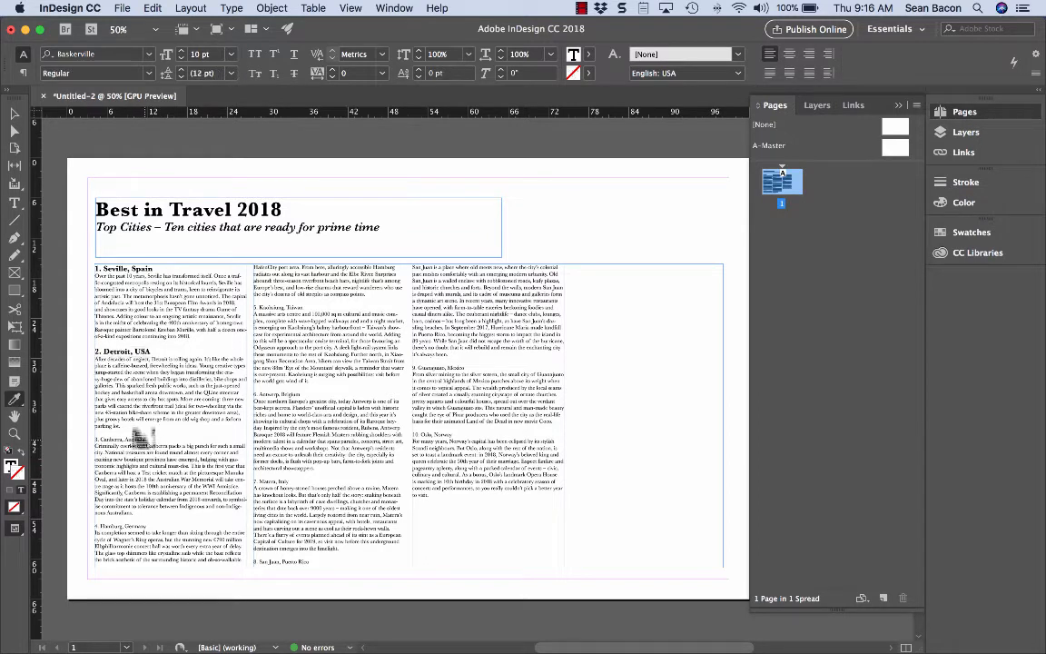
drag(91, 442, 163, 442)
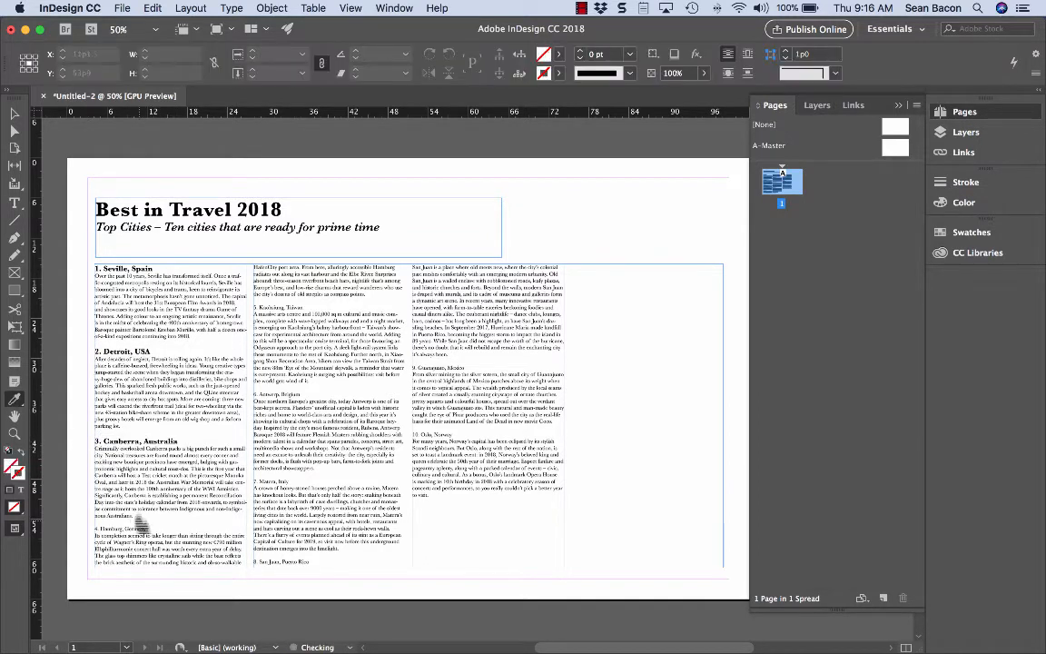
drag(146, 529, 91, 529)
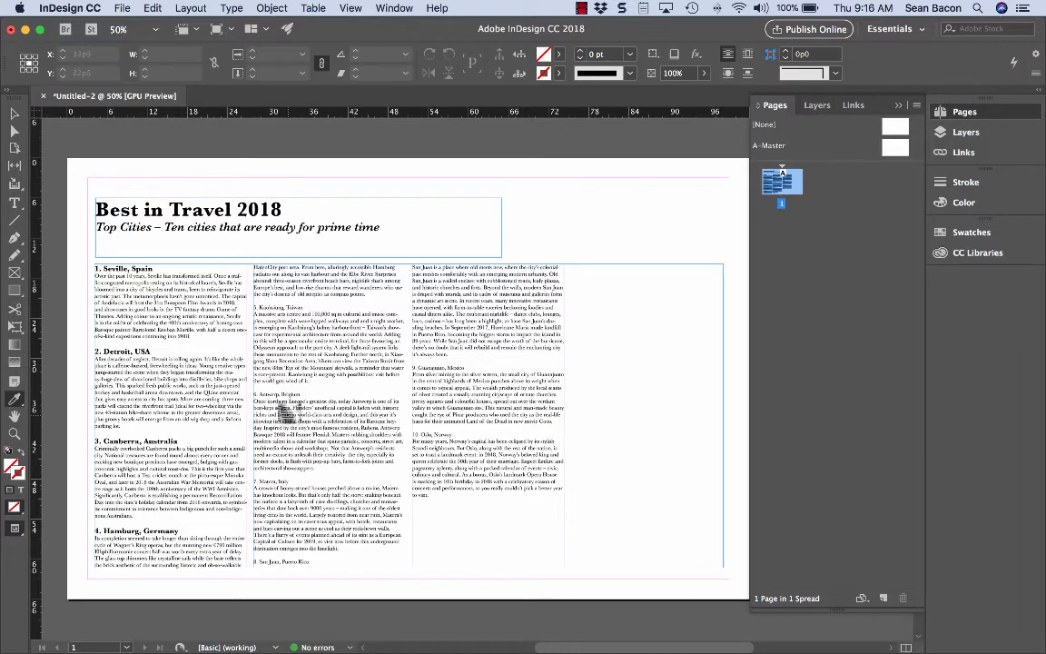
drag(305, 307, 243, 307)
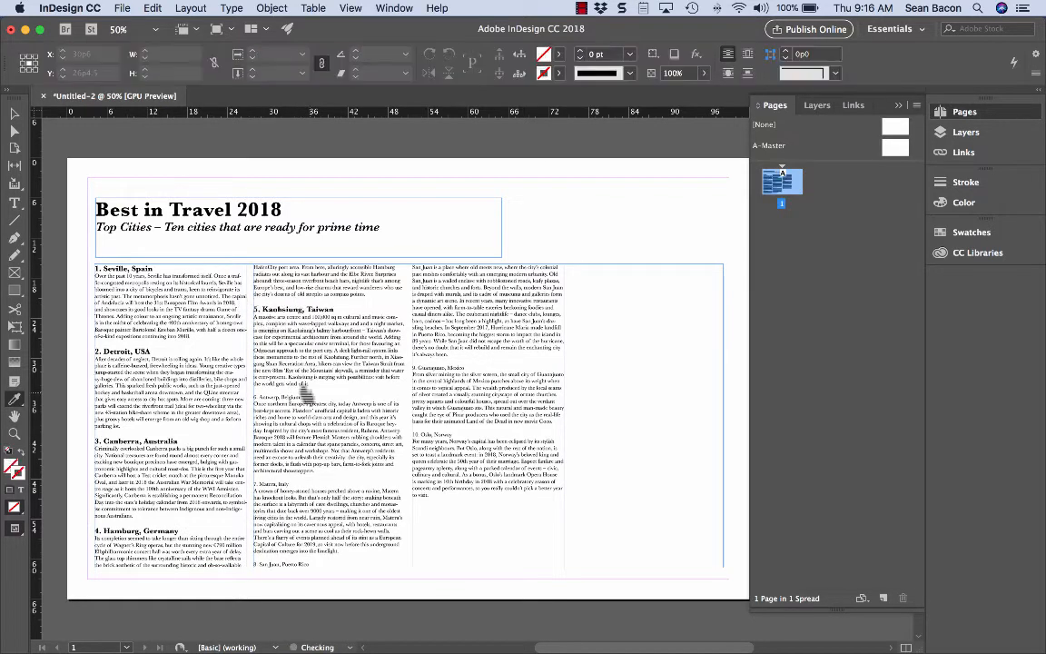
drag(304, 397, 244, 397)
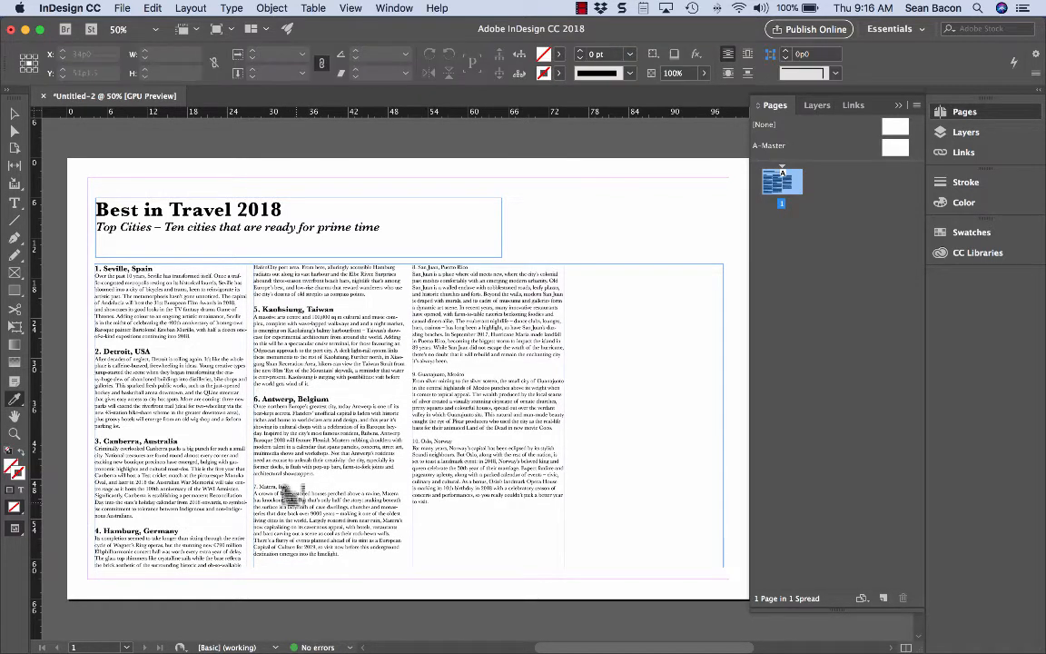
drag(289, 486, 240, 479)
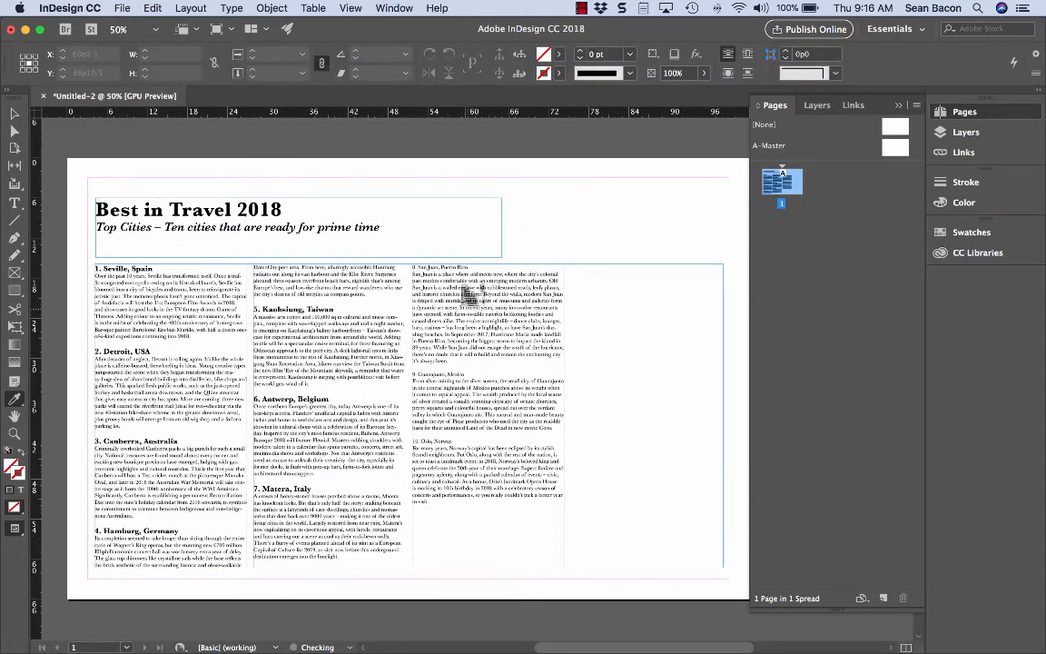
drag(416, 266, 416, 268)
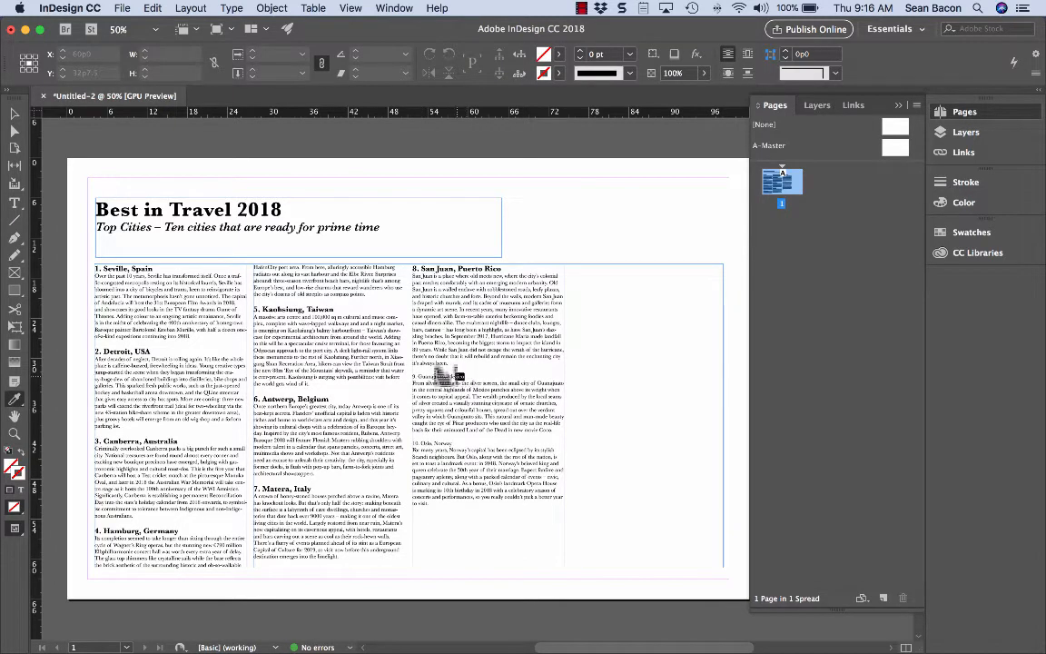
drag(437, 377, 406, 379)
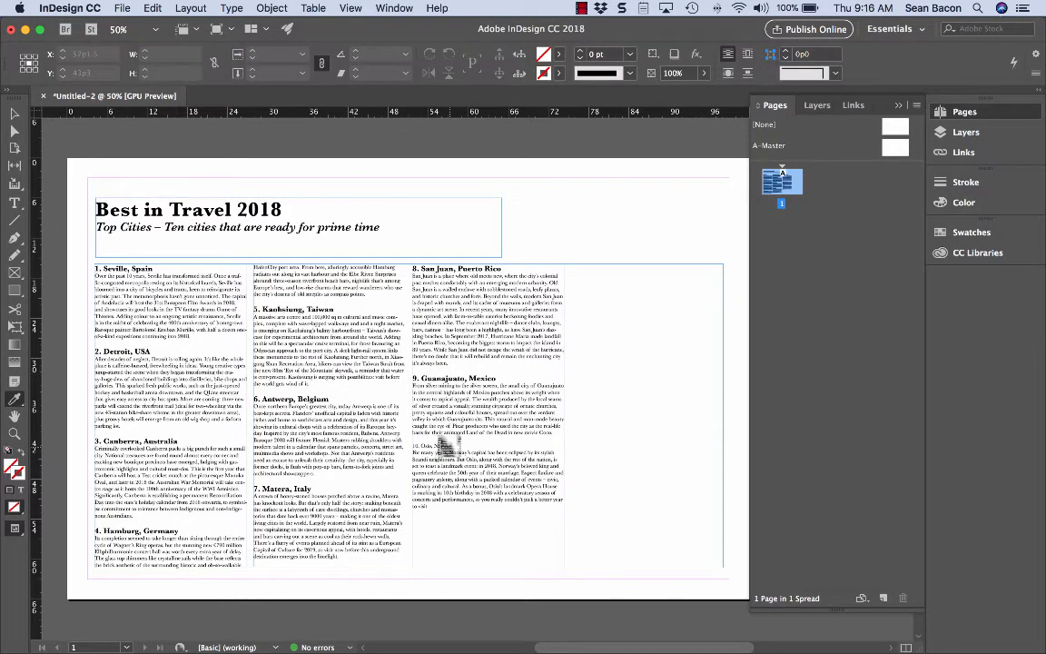
drag(444, 442, 416, 444)
key(super+z)
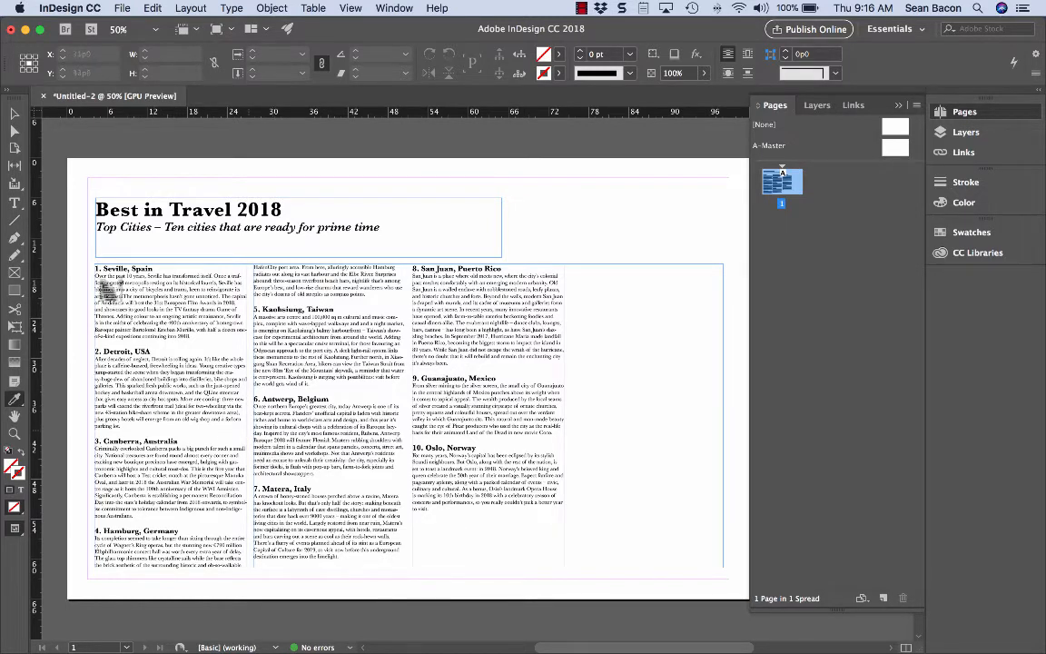
Select all the article's body text and open the Paragraph settings, placed clear of the text columns.
click(15, 203)
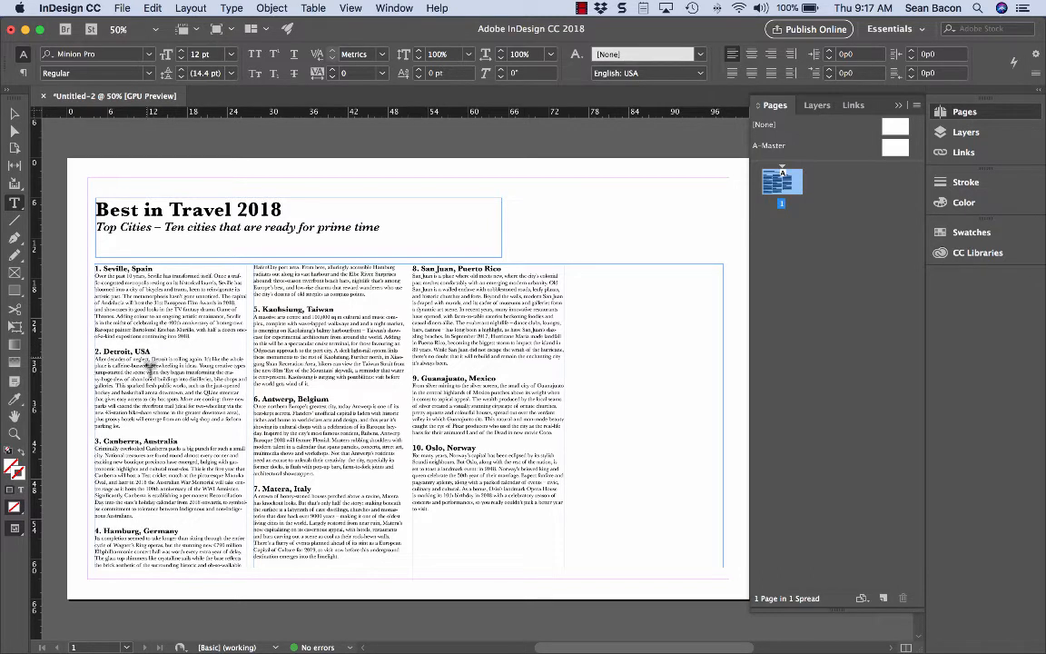
click(149, 368)
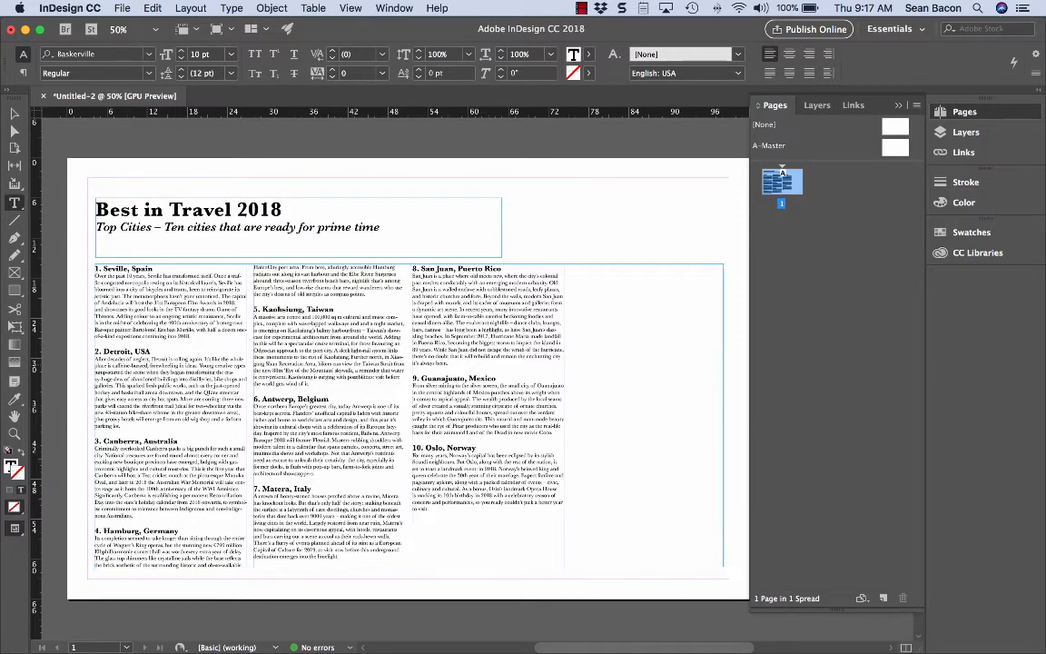
key(super+a)
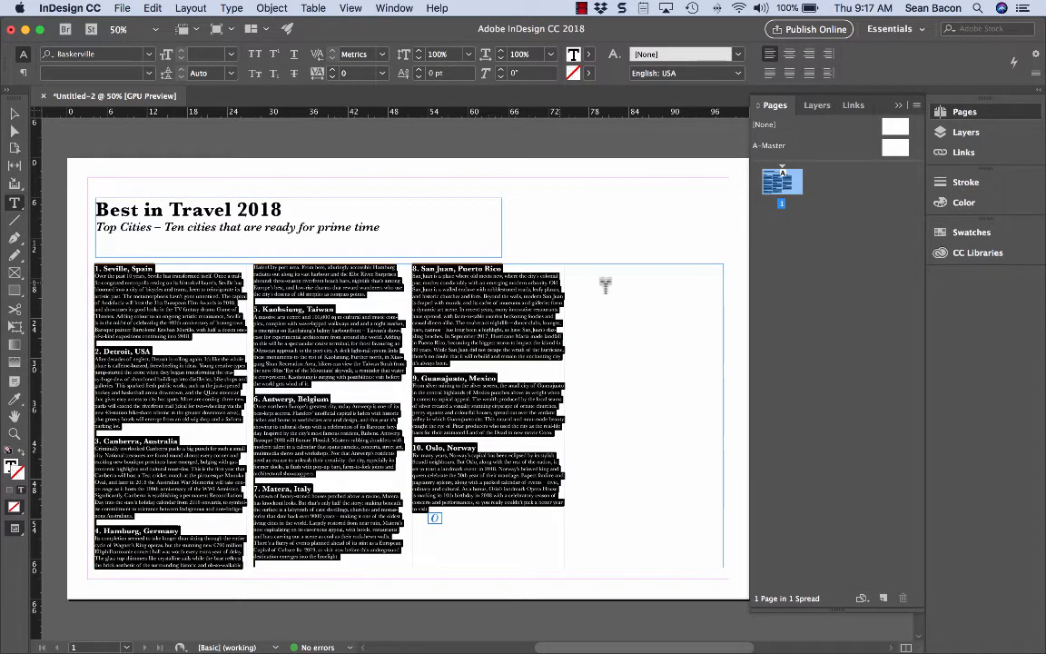
key(super+F12)
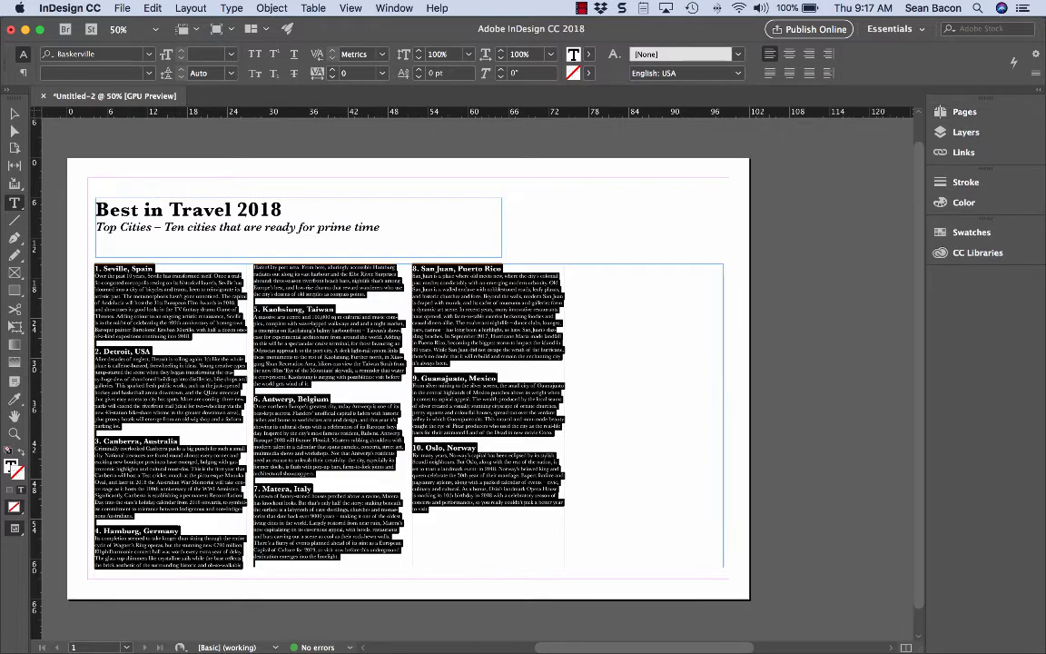
click(394, 7)
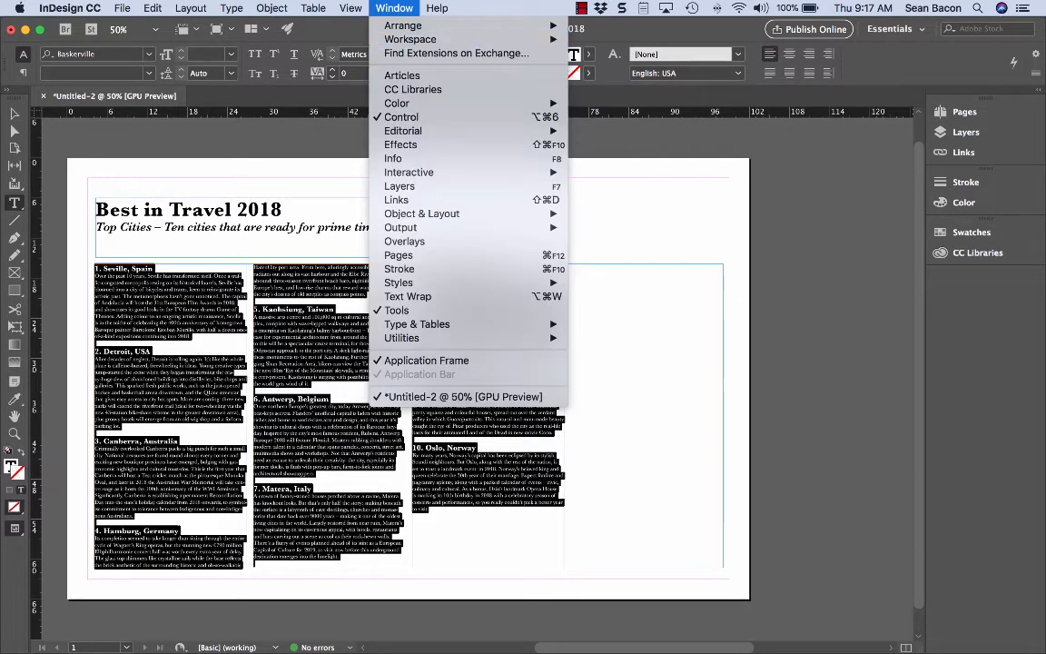
mouse_move(417, 324)
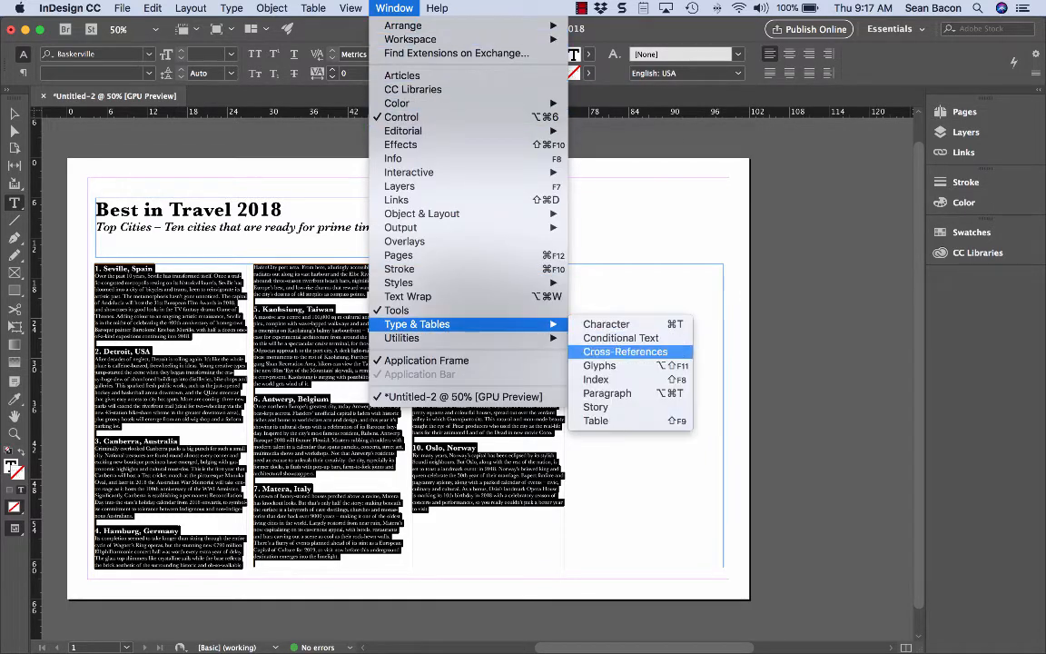
click(607, 394)
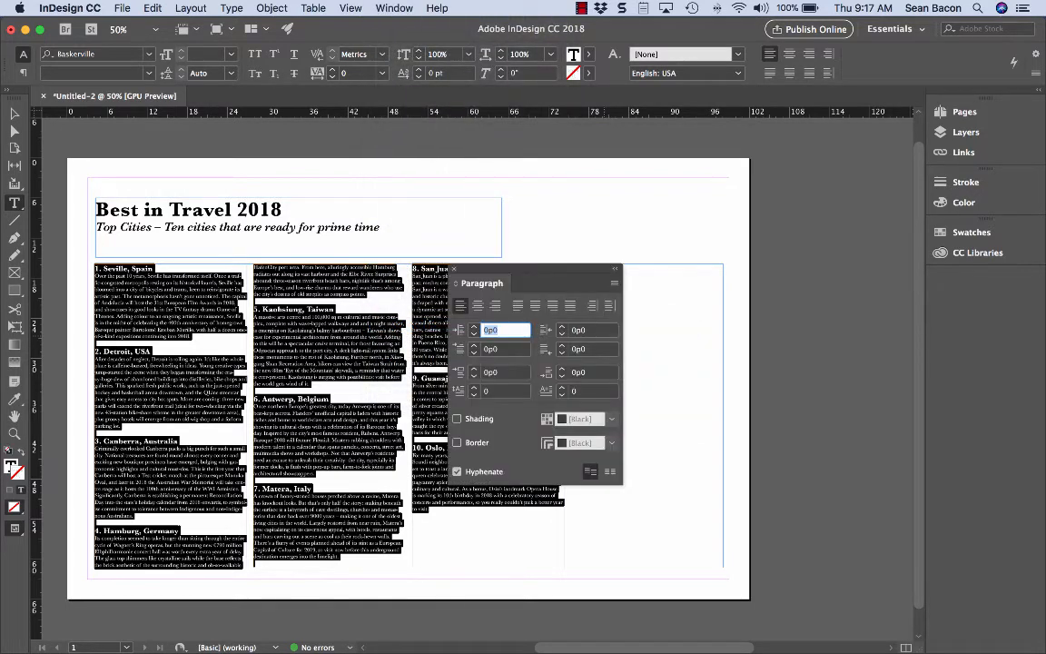
drag(545, 270, 803, 143)
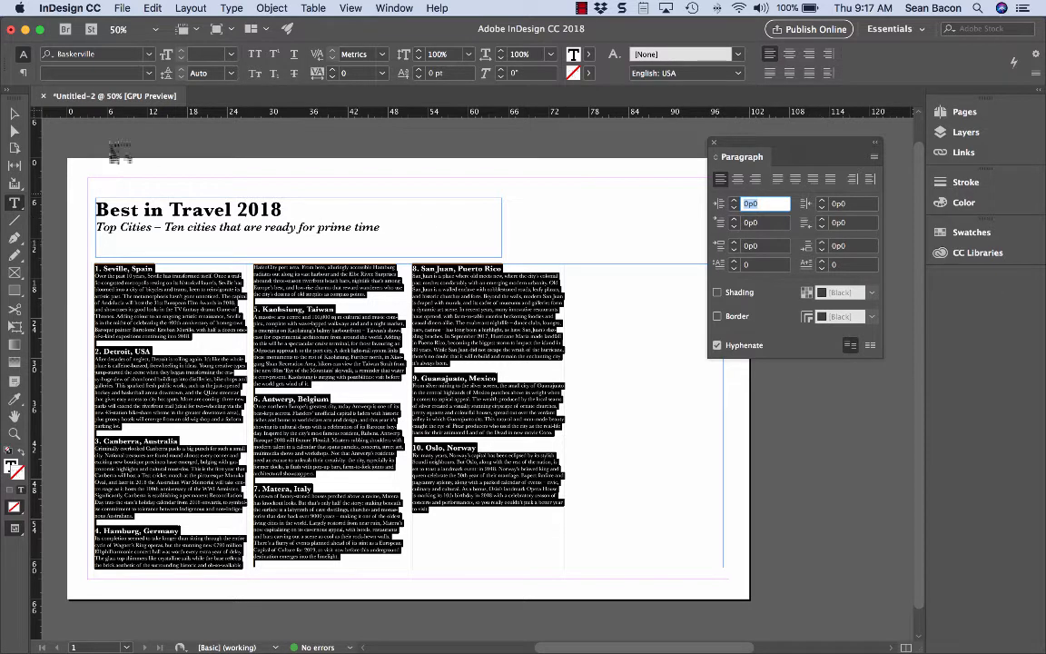
Show the hidden characters in the document.
click(14, 114)
click(232, 7)
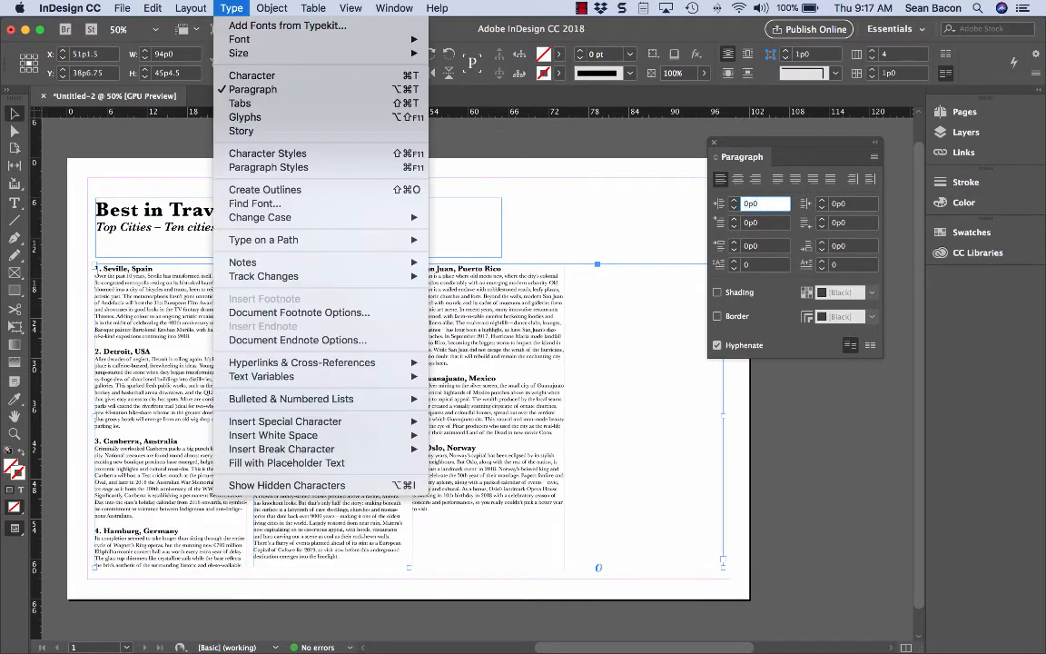
click(287, 485)
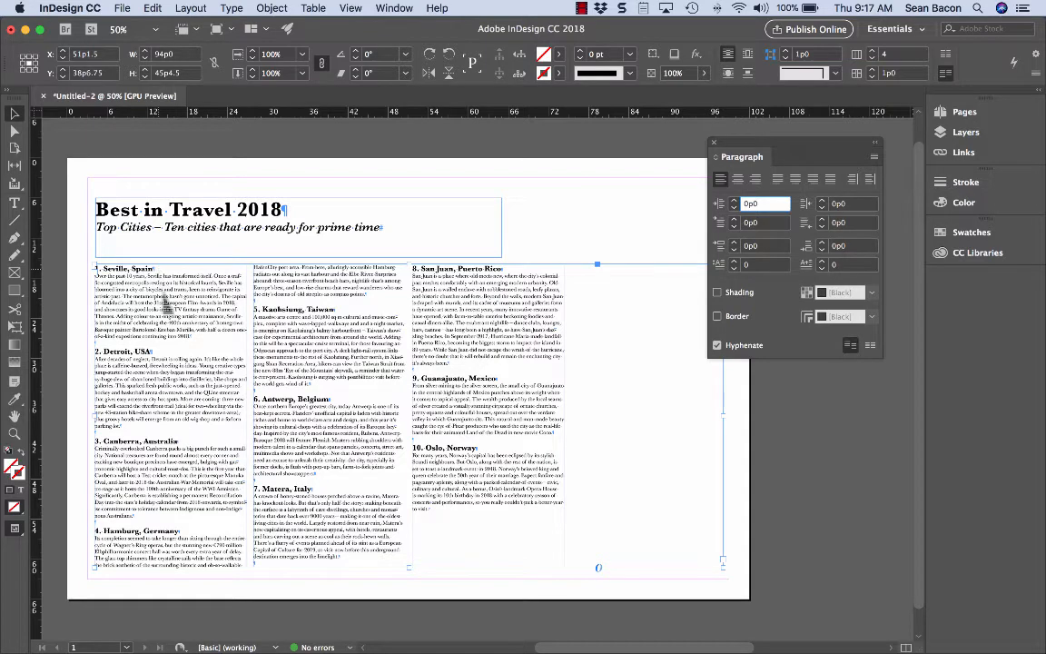
Set the space after every paragraph in the four-column article text to 0p6.
double_click(170, 338)
key(super+a)
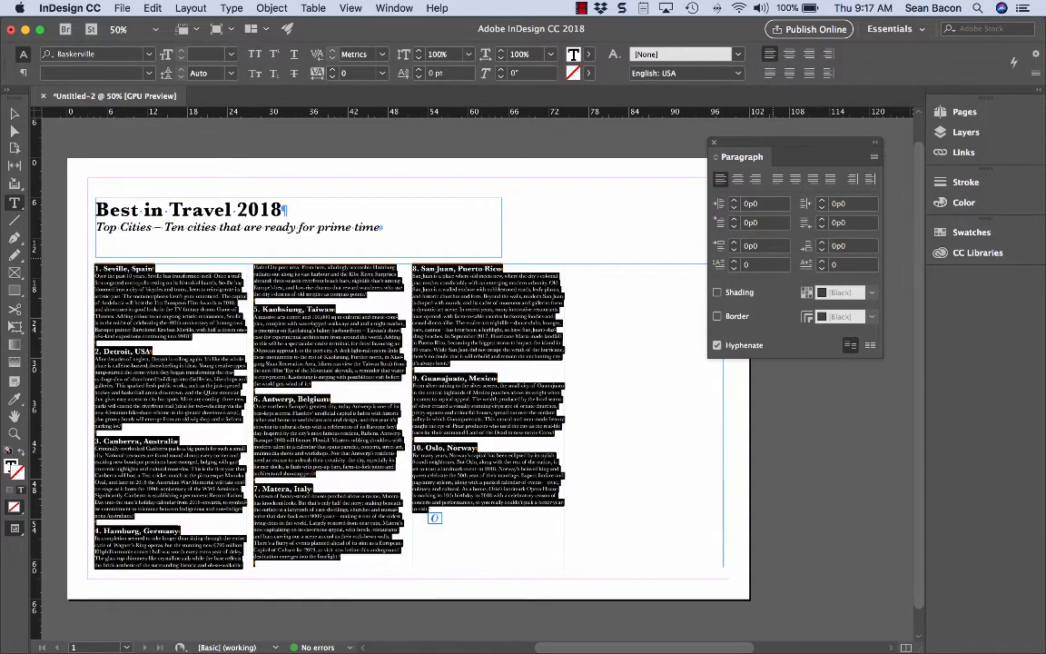
click(823, 242)
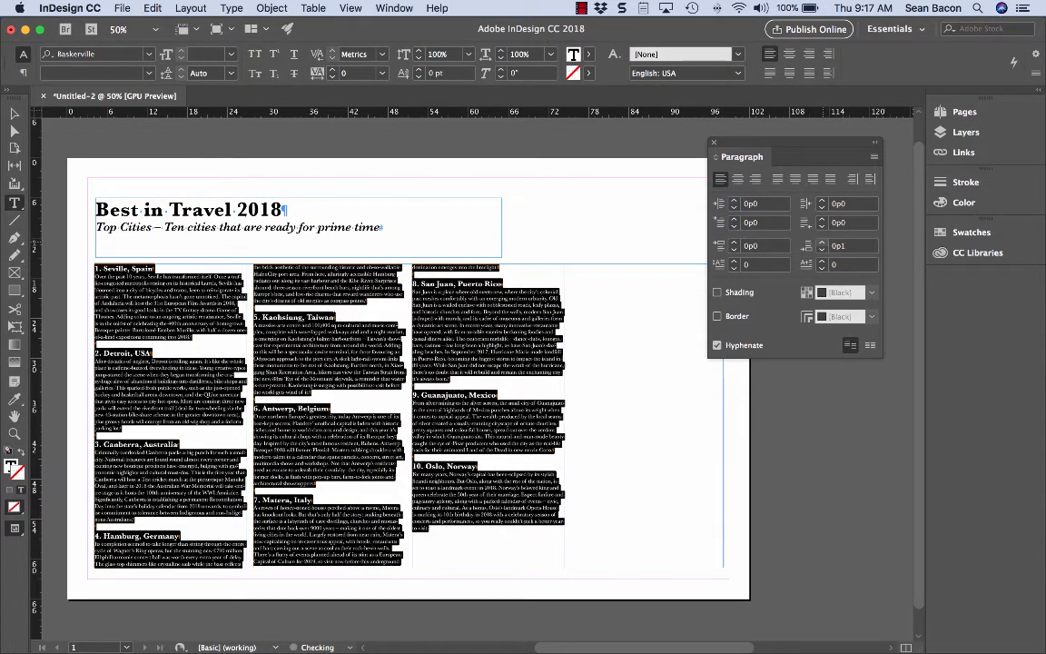
click(823, 243)
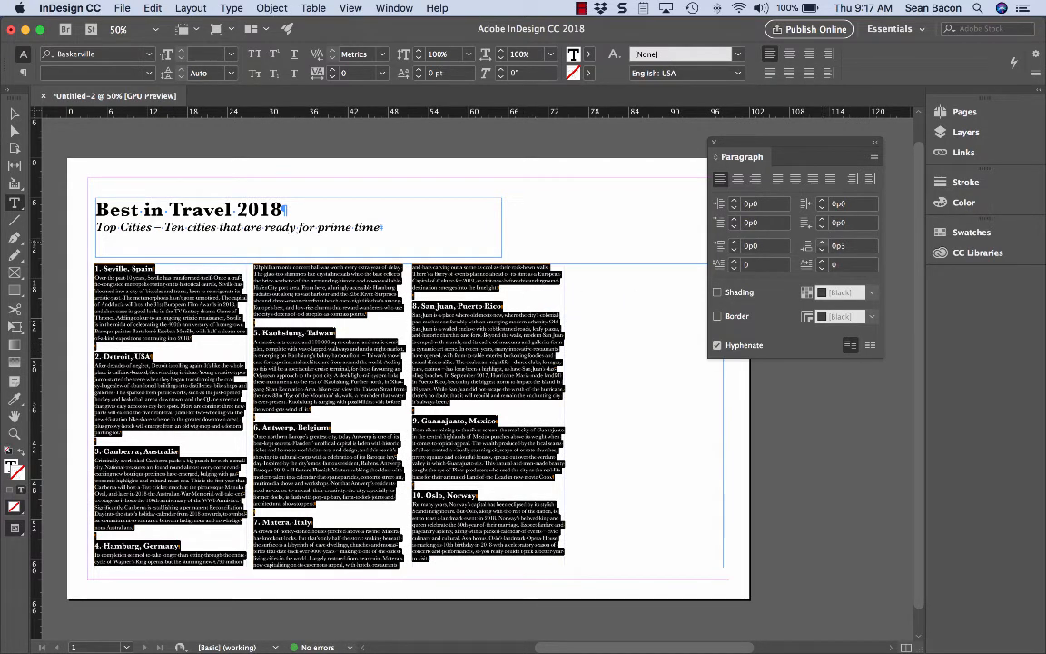
click(823, 243)
click(823, 243)
click(823, 242)
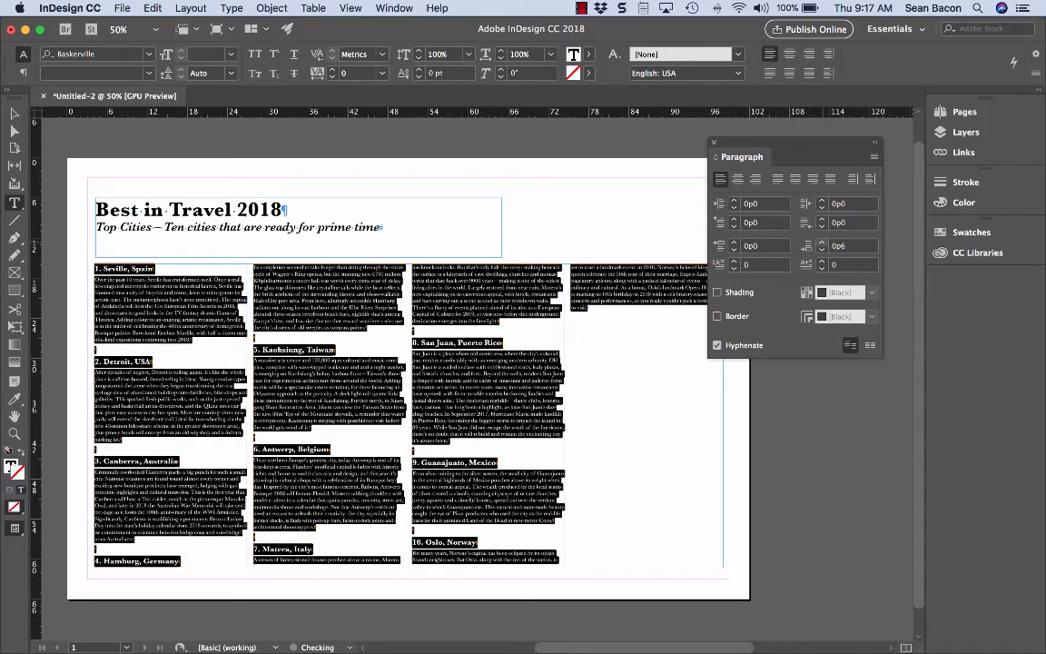
click(498, 388)
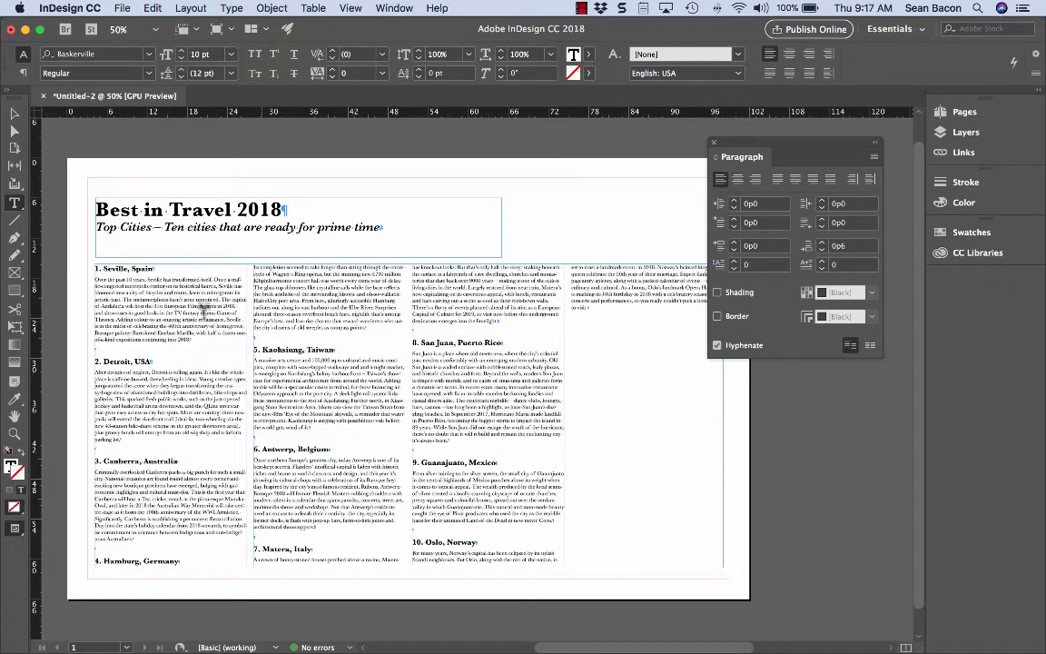
Set the tracking of the body paragraphs under Seville, Detroit and Canberra to 10.
triple_click(143, 306)
click(143, 307)
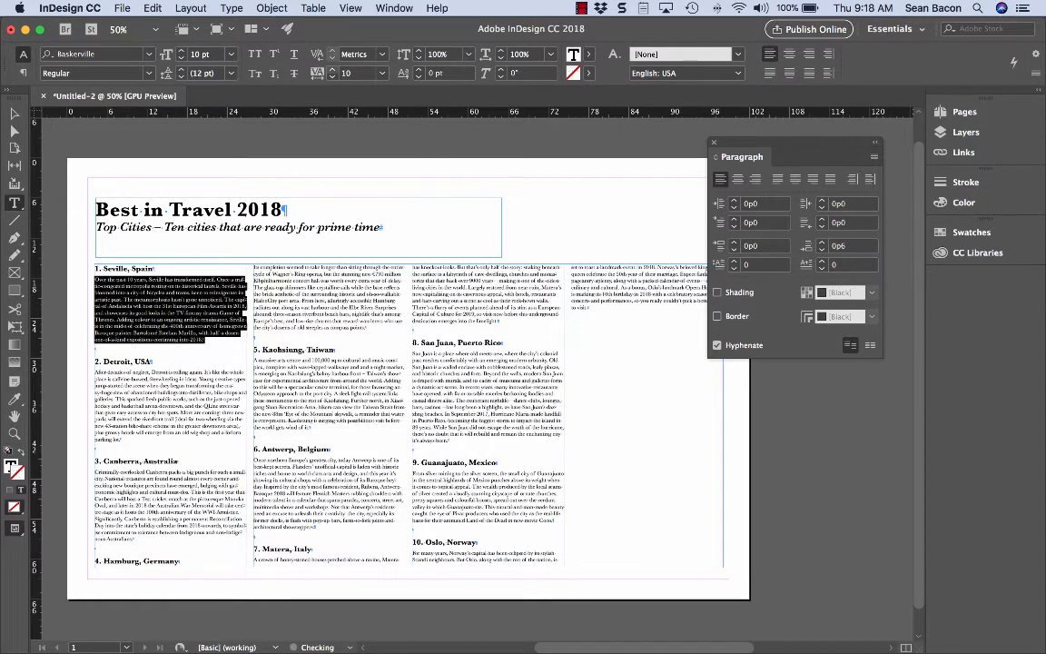
double_click(184, 388)
double_click(184, 388)
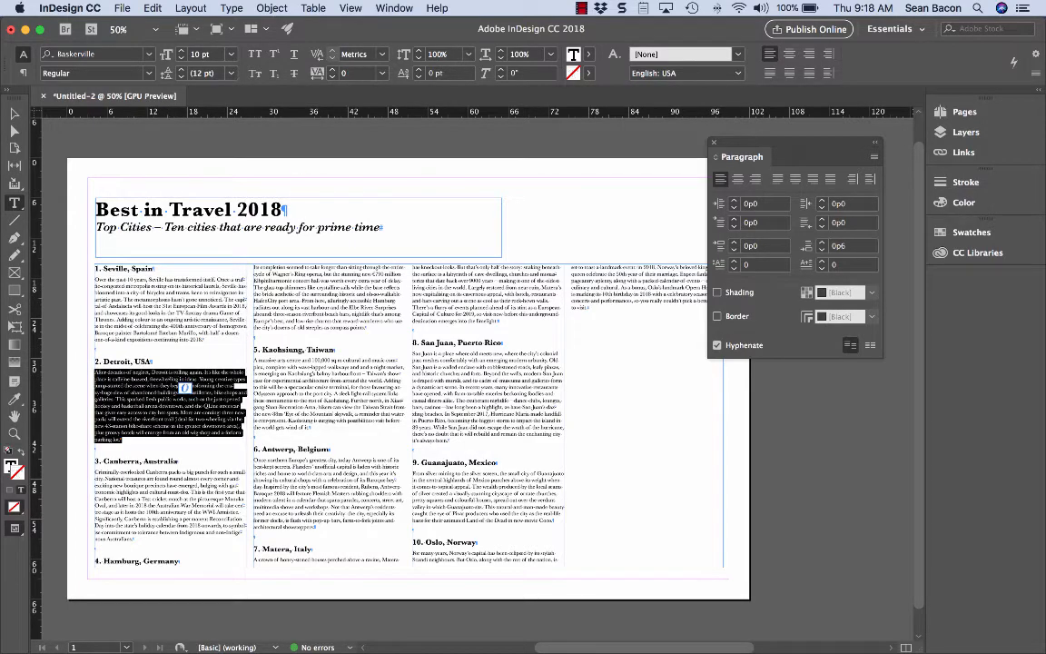
double_click(185, 528)
double_click(184, 527)
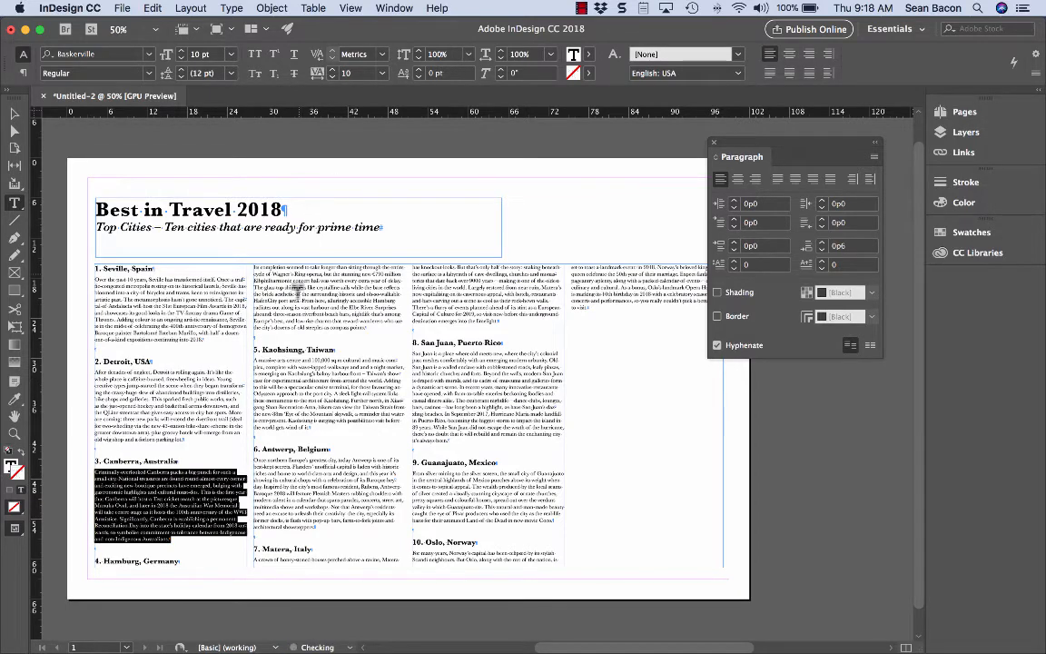
Set the tracking of the body paragraphs under Hamburg, Kaohsiung, Antwerp and Matera to 10.
double_click(312, 296)
double_click(311, 296)
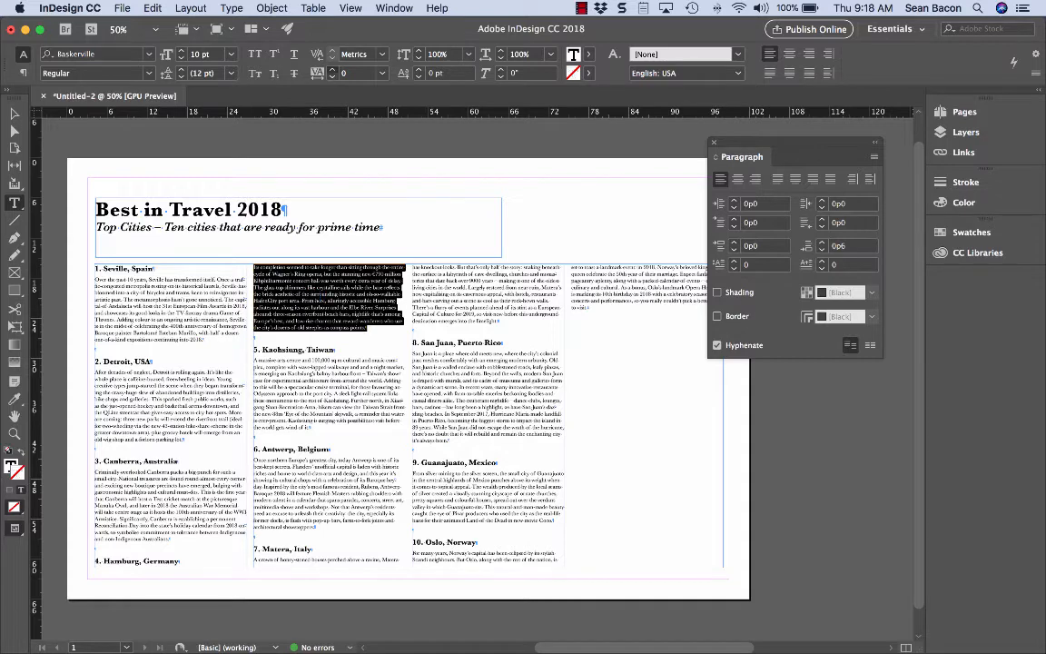
key(alt+Right)
double_click(274, 401)
double_click(275, 401)
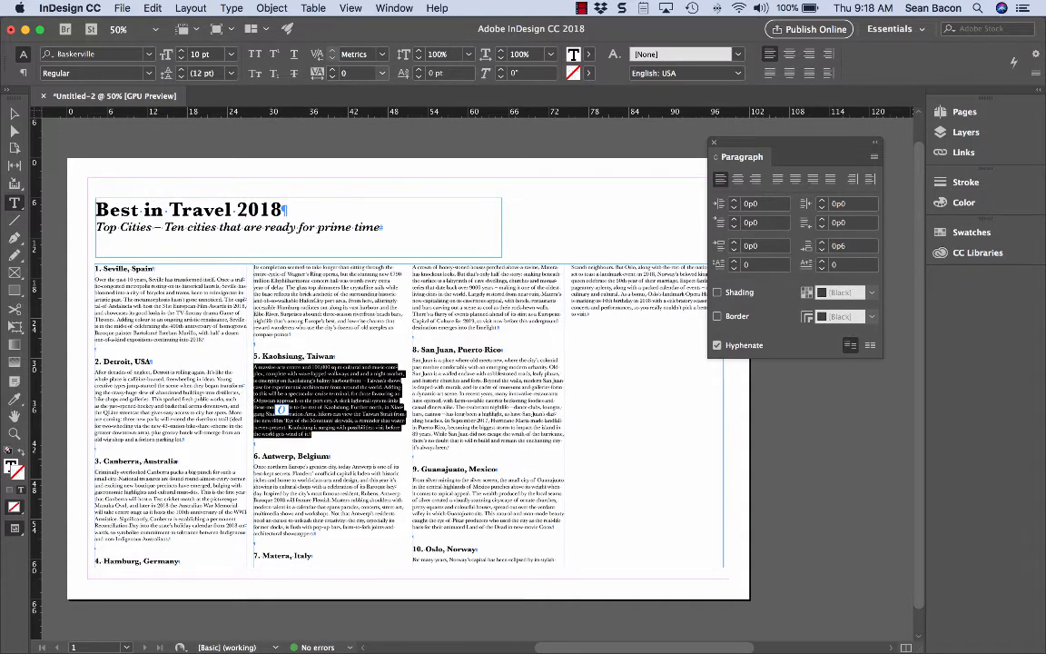
key(alt+Left)
triple_click(318, 507)
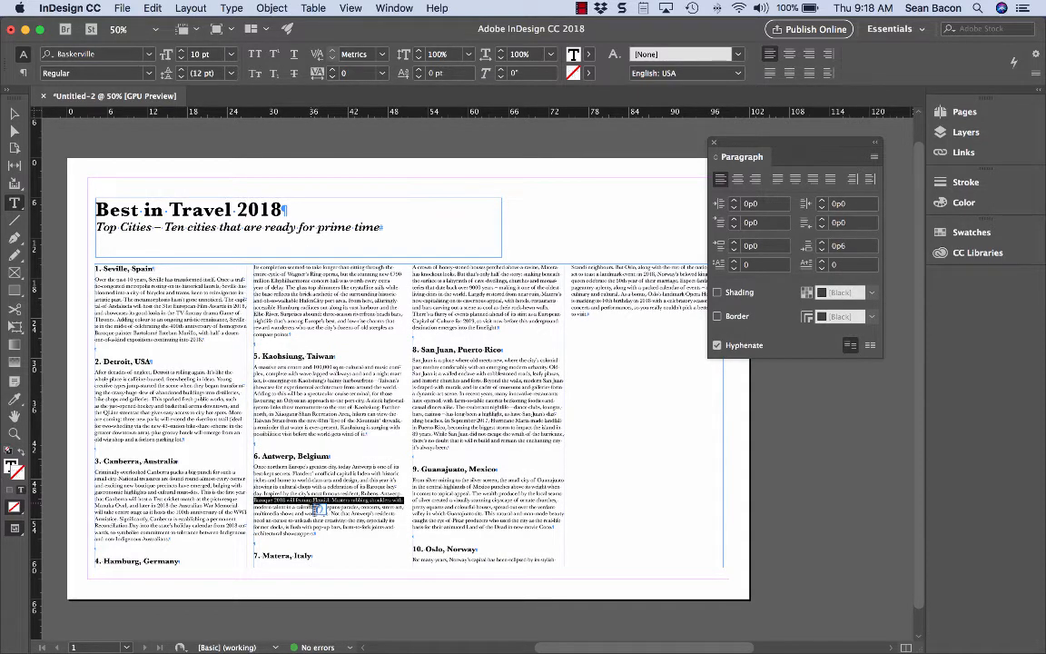
click(318, 507)
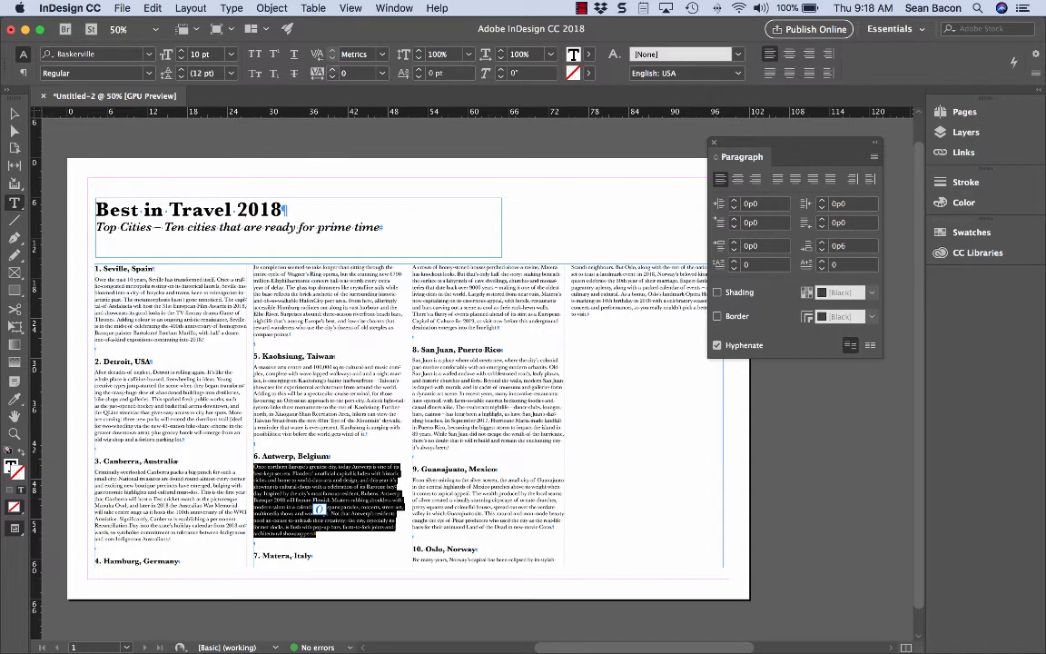
key(alt+Left)
triple_click(460, 282)
click(459, 282)
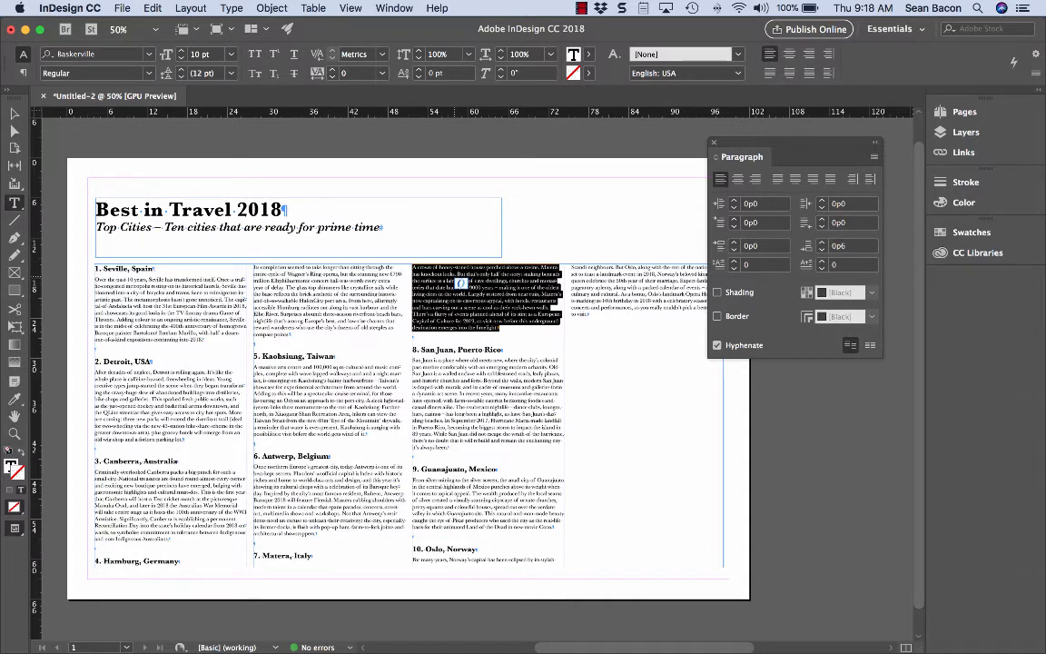
key(alt+Left)
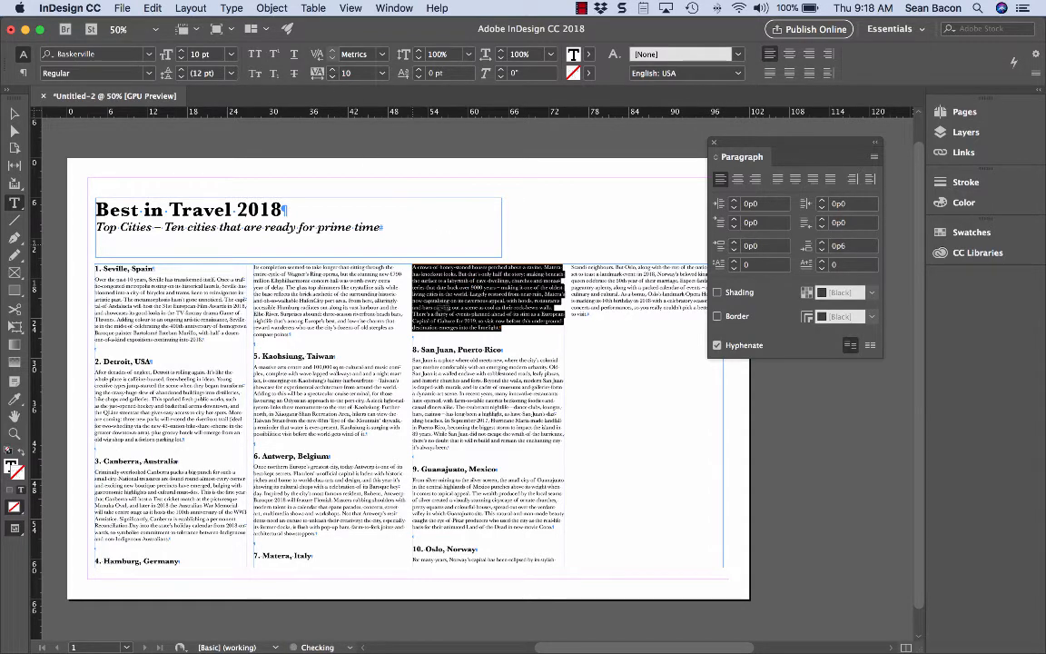
Set the tracking of the body paragraphs under San Juan, Guanajuato and Oslo to 10.
triple_click(474, 442)
click(473, 442)
key(alt+Right)
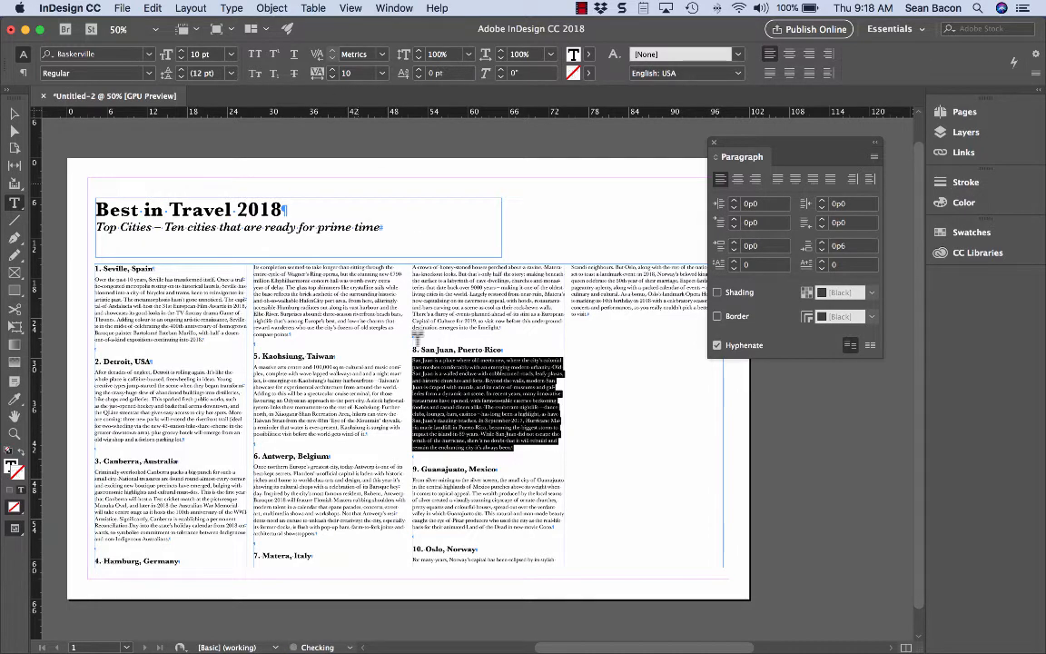
triple_click(460, 514)
click(459, 514)
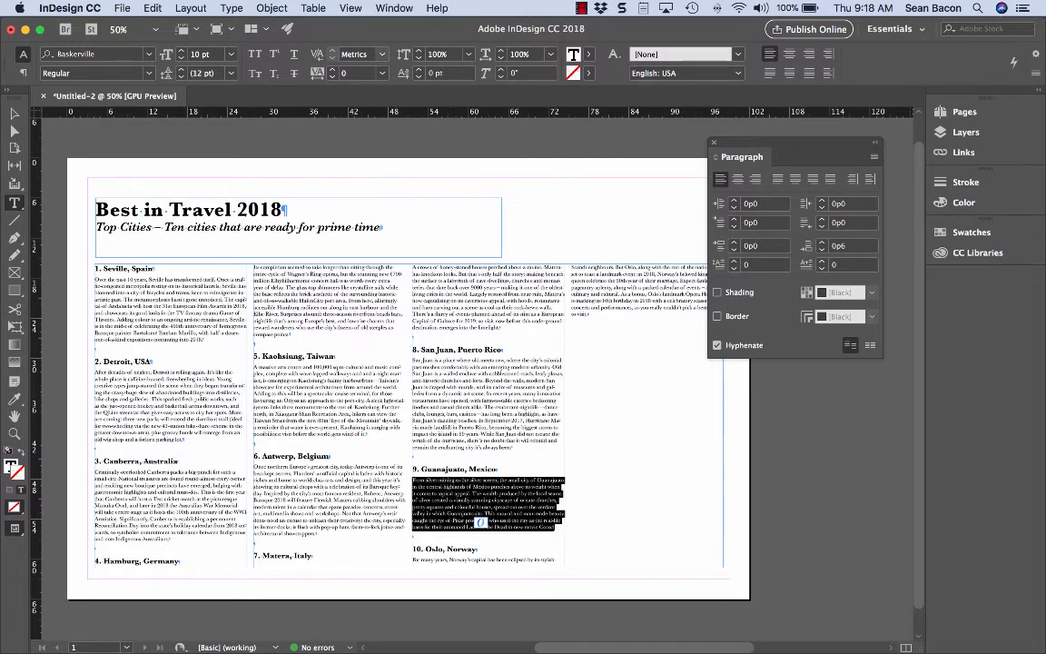
key(alt+Right)
triple_click(613, 296)
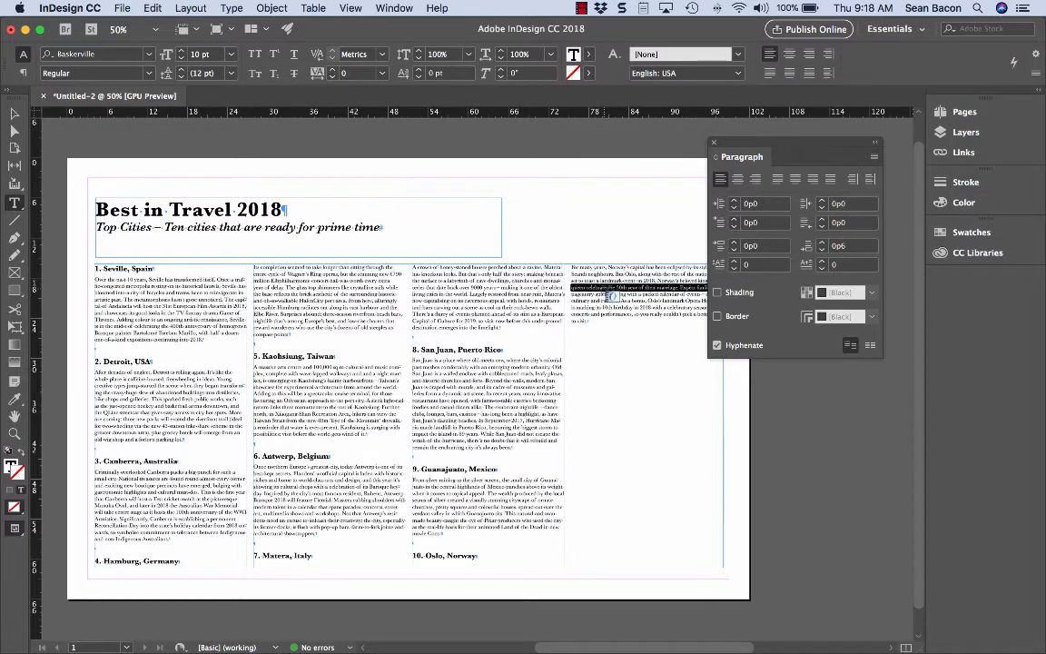
click(613, 297)
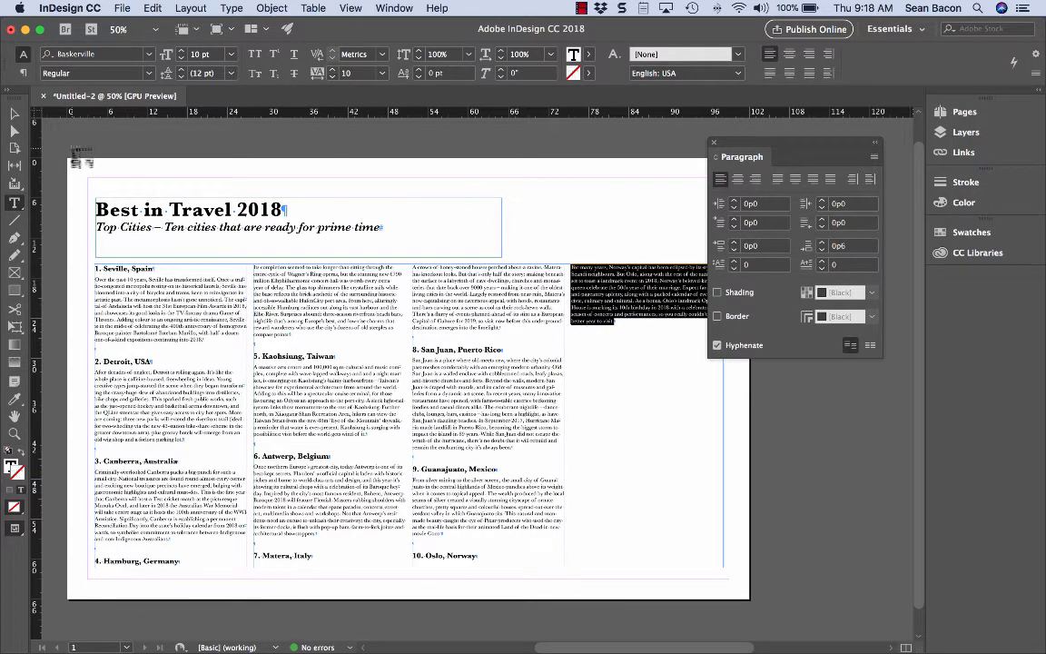
Shorten the article frame to about 42p10.5 high and delete the empty paragraphs above the Matera and Oslo headings.
click(15, 114)
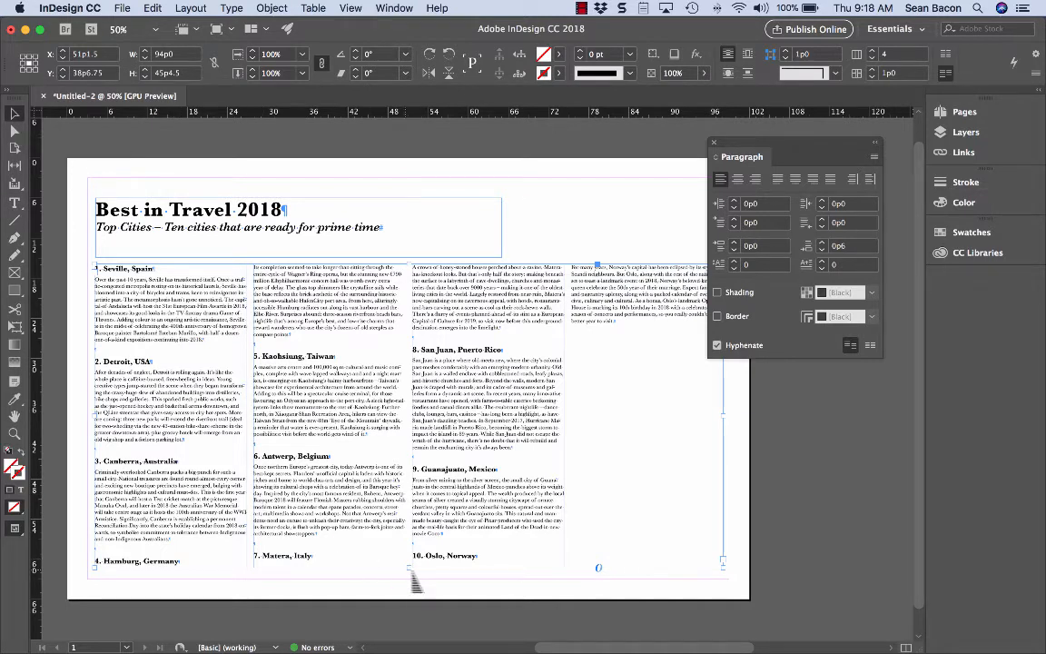
mouse_move(414, 572)
mouse_down()
mouse_move(412, 621)
mouse_move(415, 556)
mouse_up()
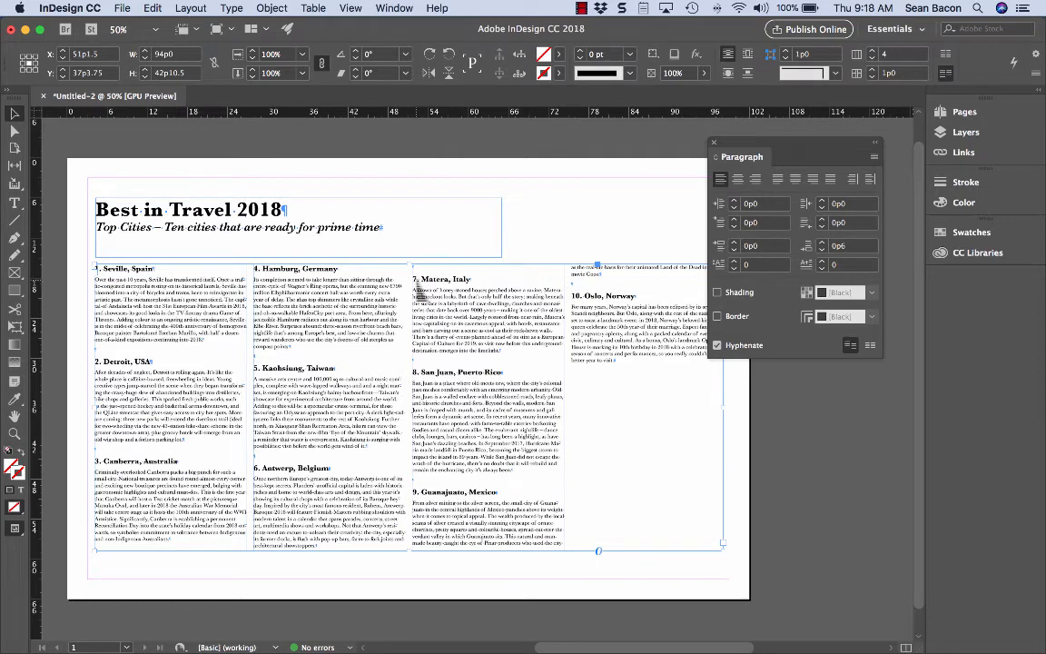
double_click(419, 294)
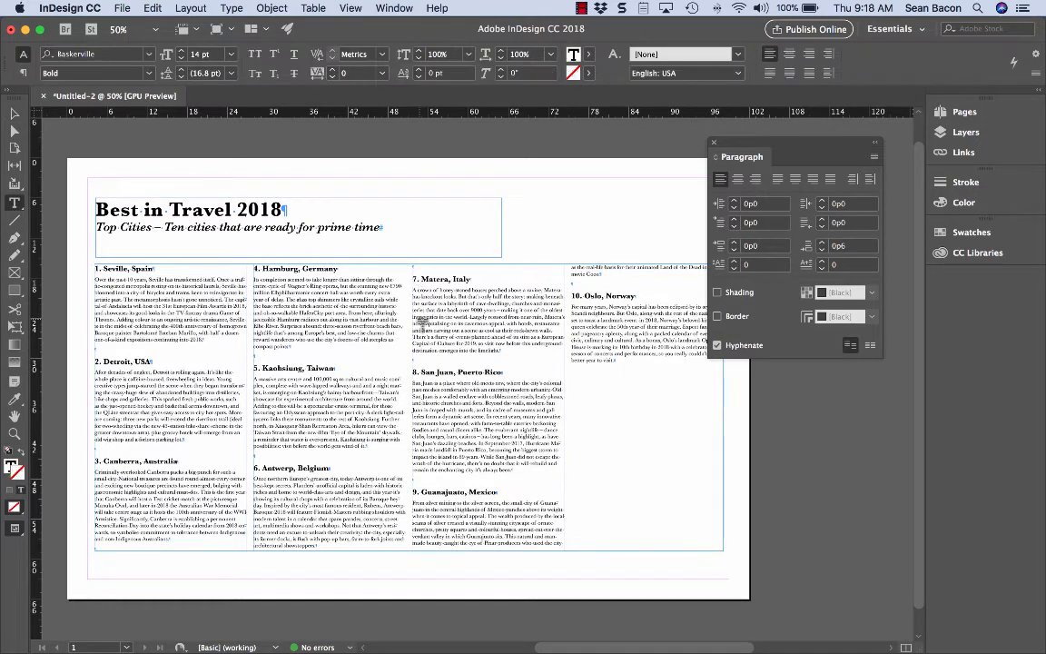
key(BackSpace)
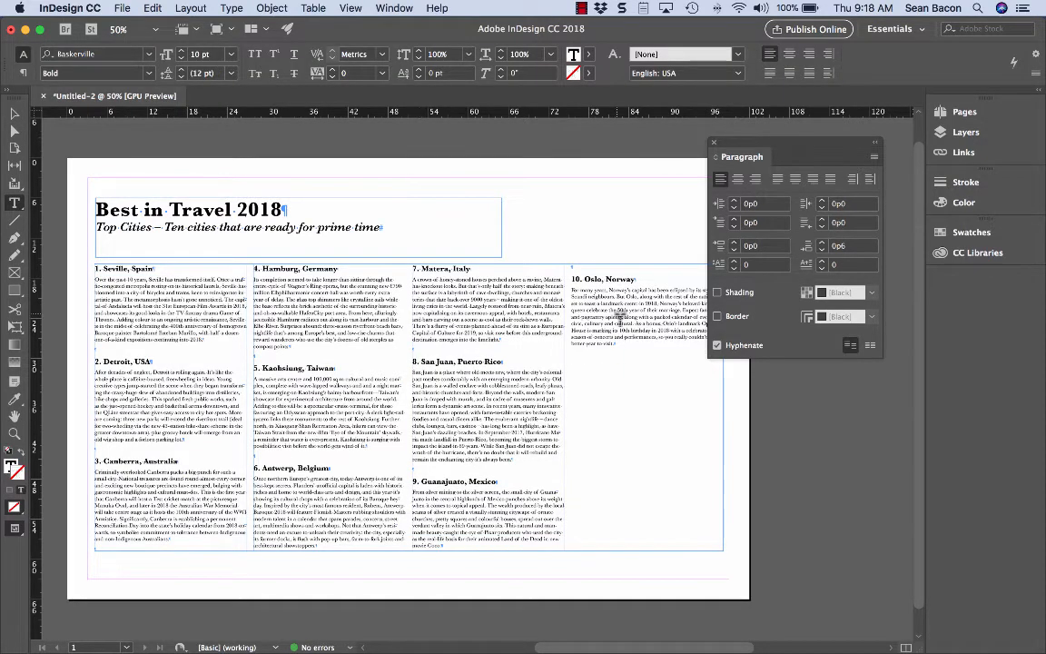
click(572, 279)
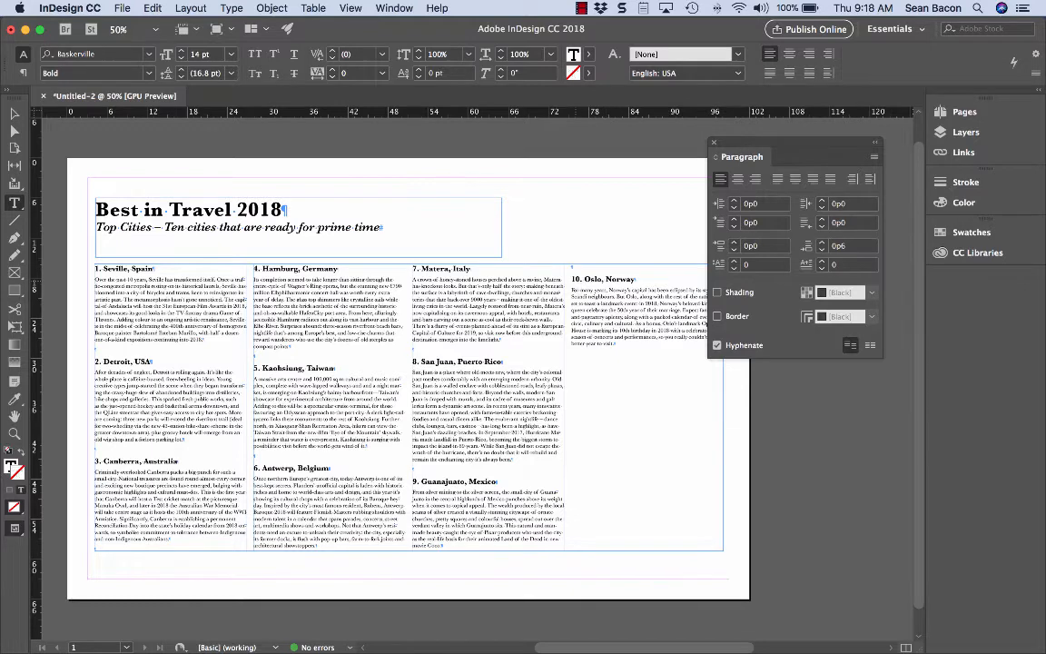
key(BackSpace)
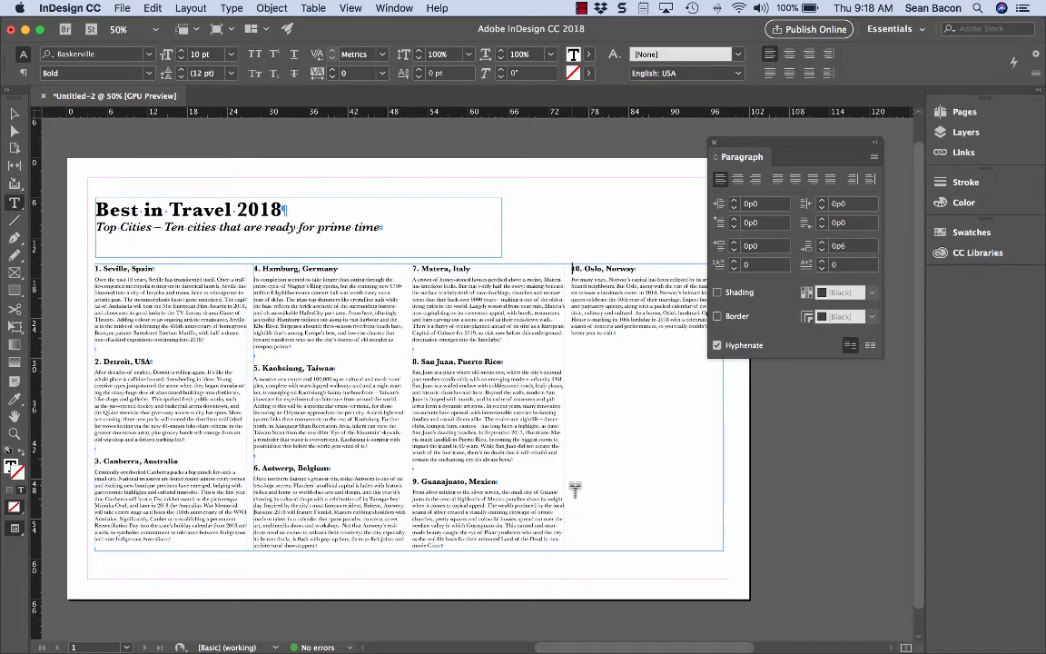
Shorten the article frame to about 36p1.5 high and remove the empty paragraph above the Antwerp heading.
mouse_move(28, 136)
click(14, 110)
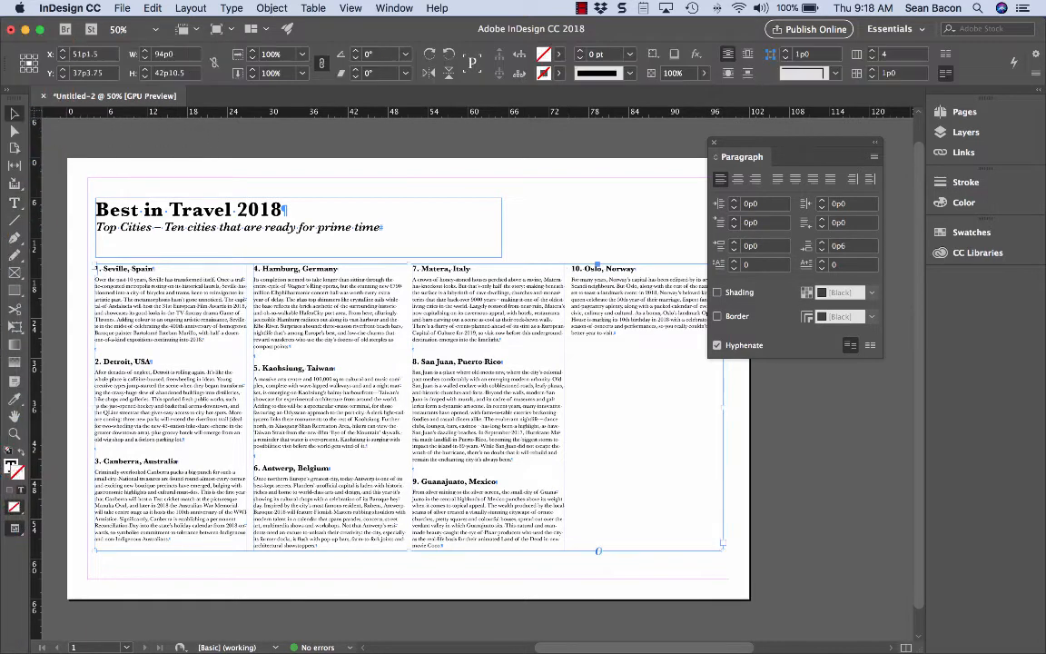
drag(409, 551, 419, 510)
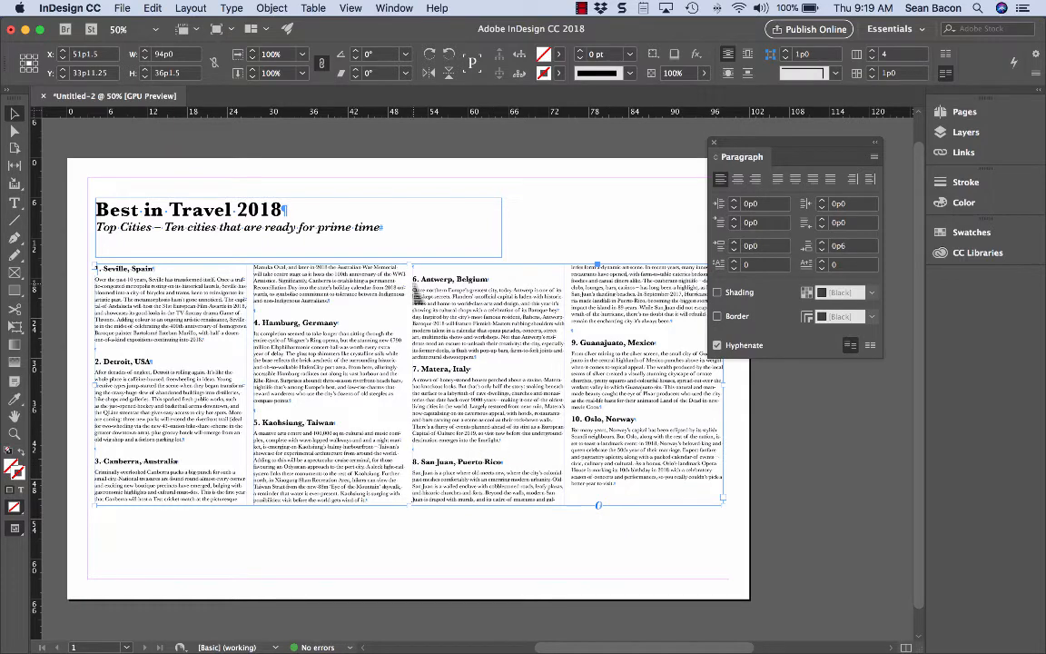
double_click(416, 280)
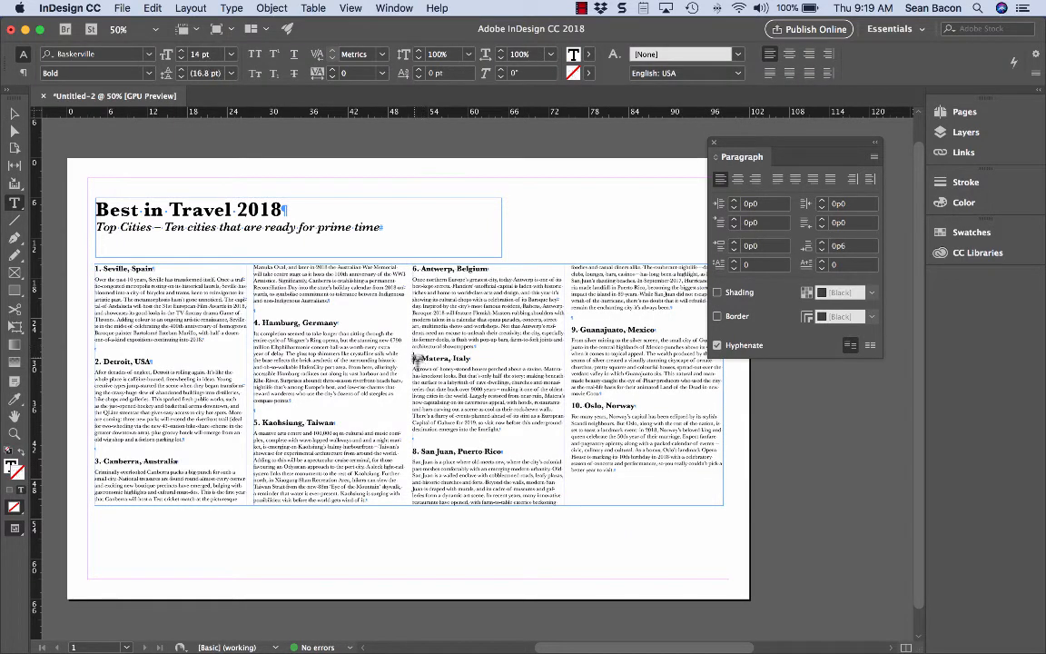
Insert an empty paragraph before the Matera heading and another before the Oslo heading.
click(416, 360)
key(Return)
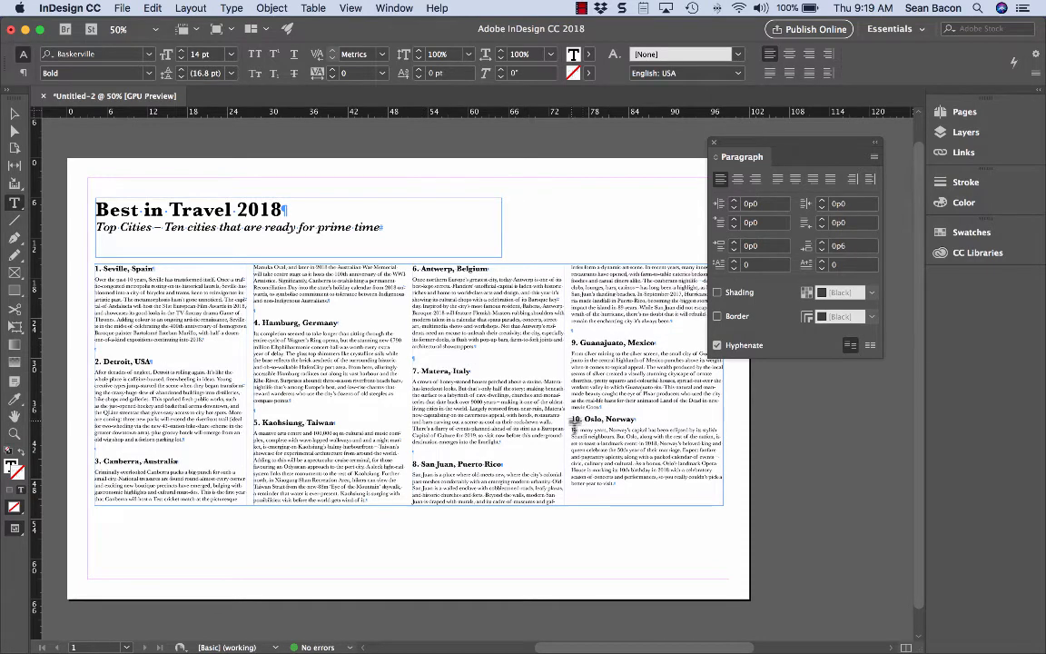
click(574, 423)
key(Return)
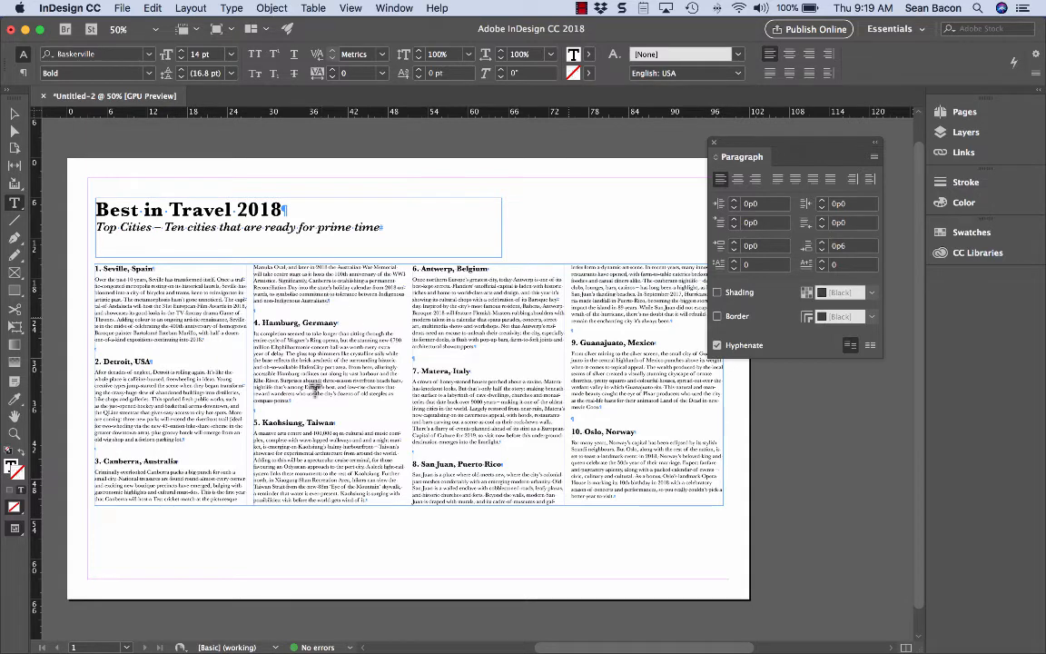
key(Escape)
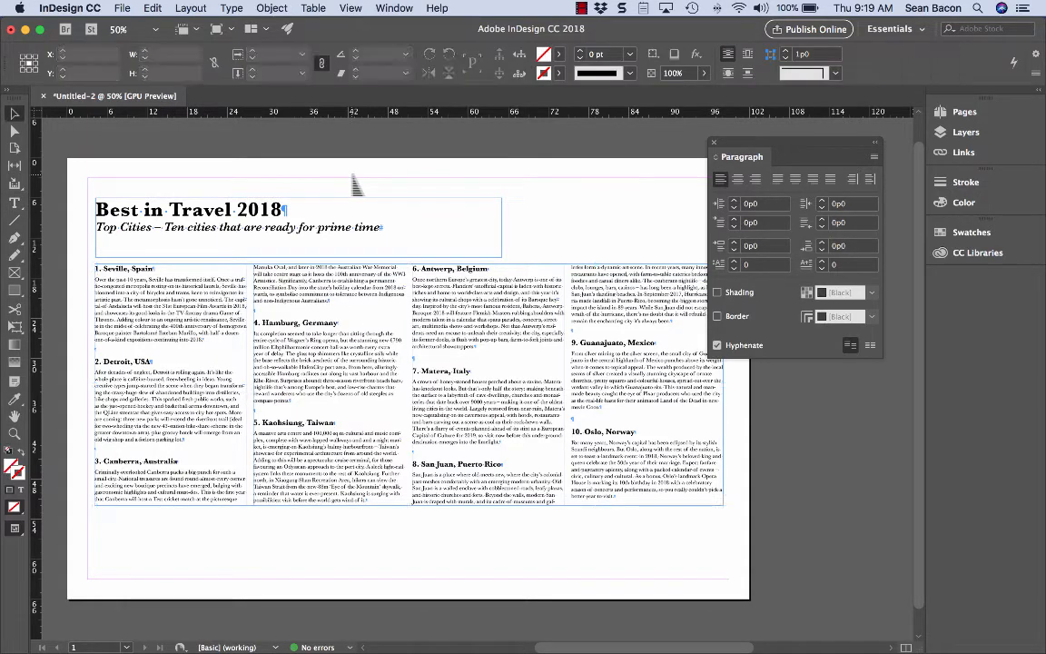
Move the title and article frames down together to about Y 35p1.5 and preview the page without guides.
drag(759, 142, 827, 140)
drag(523, 209, 380, 354)
drag(474, 343, 475, 383)
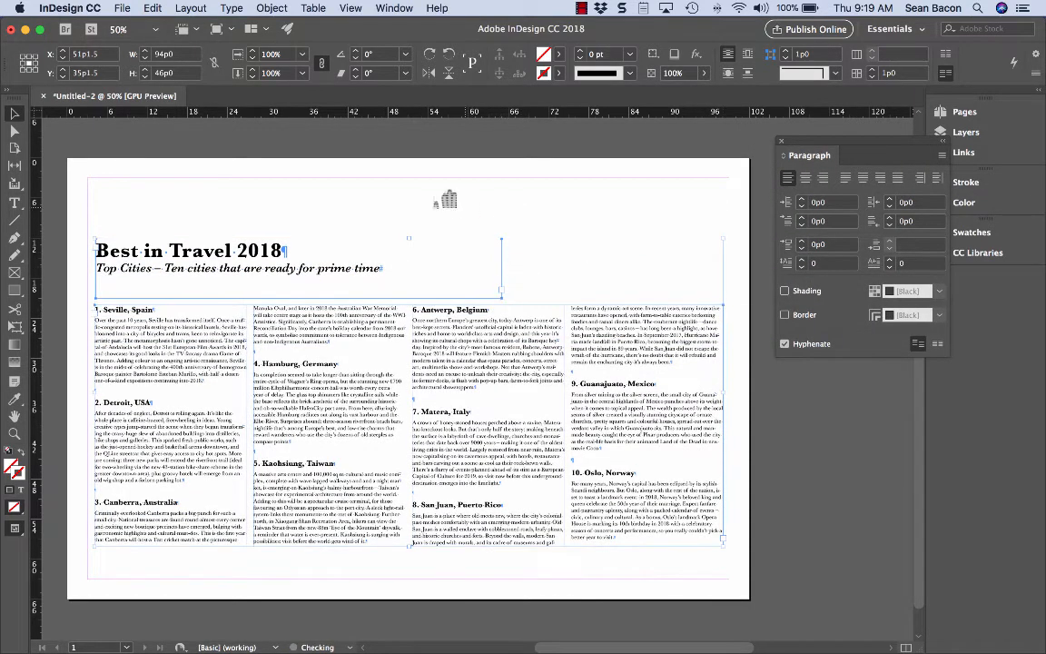
drag(445, 198, 455, 199)
click(449, 195)
key(w)
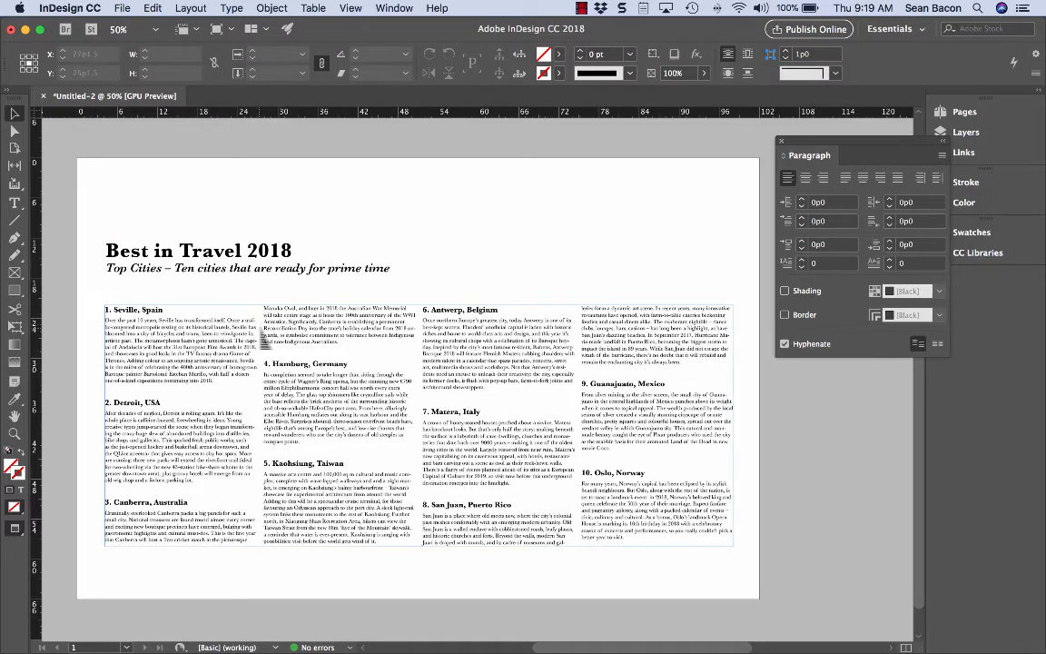
Set the article frame's column gutter to 1p4 and extend the frame to about 37p3 high.
click(260, 332)
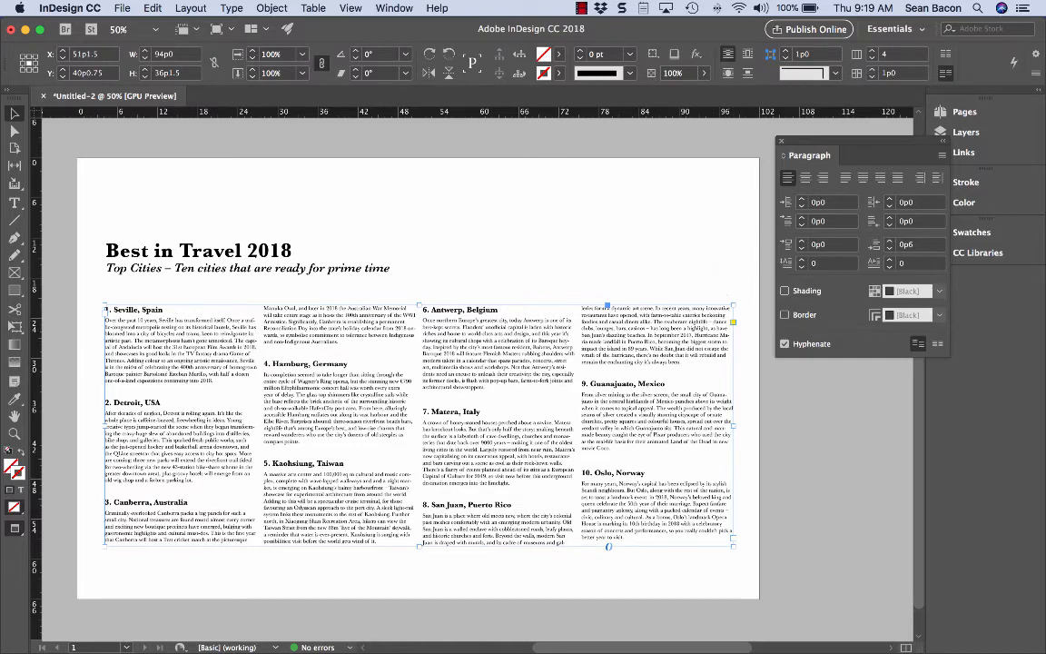
click(872, 69)
click(872, 69)
click(872, 69)
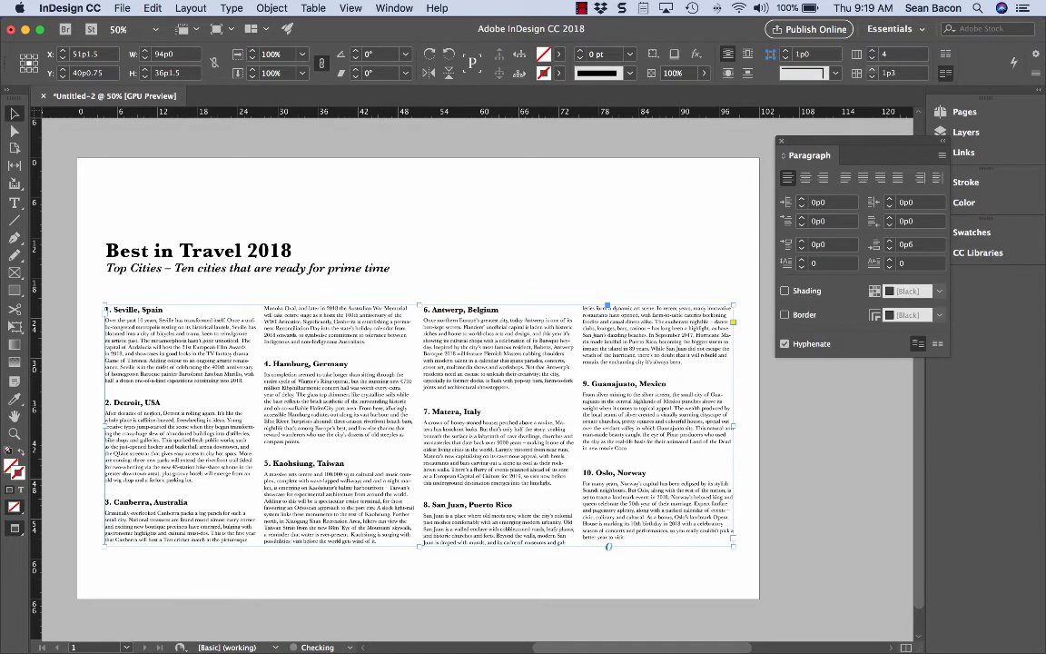
click(872, 69)
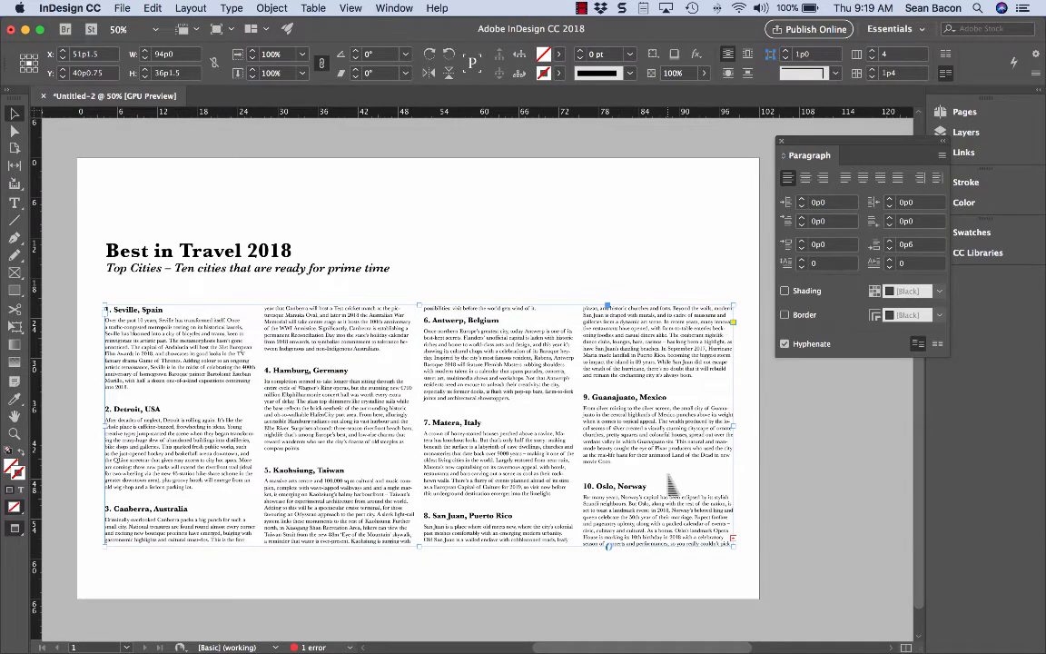
drag(429, 550, 430, 561)
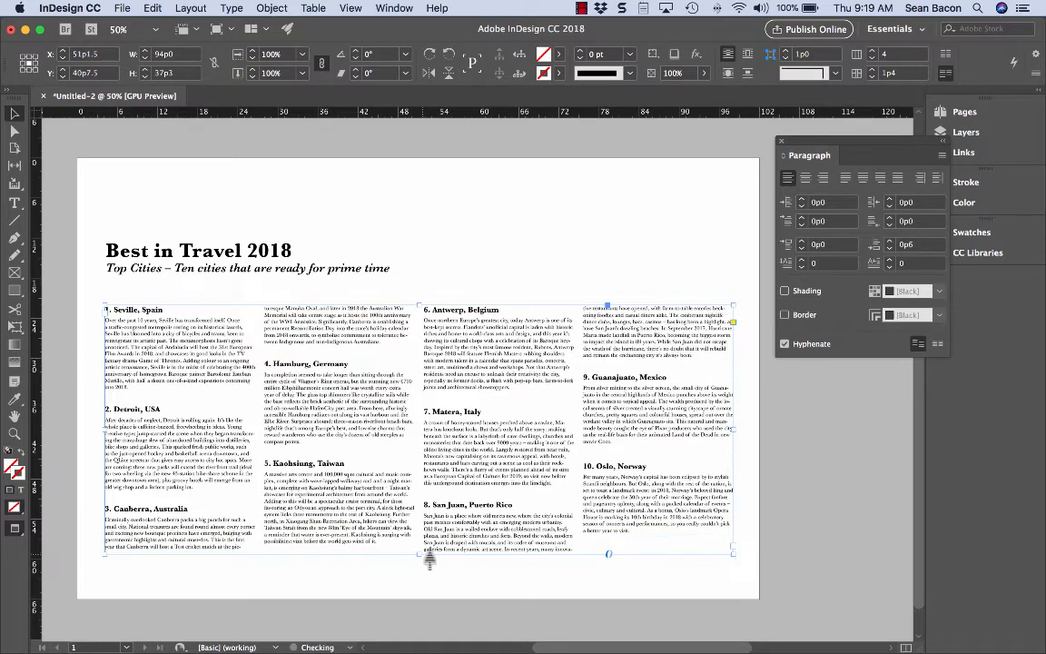
click(426, 581)
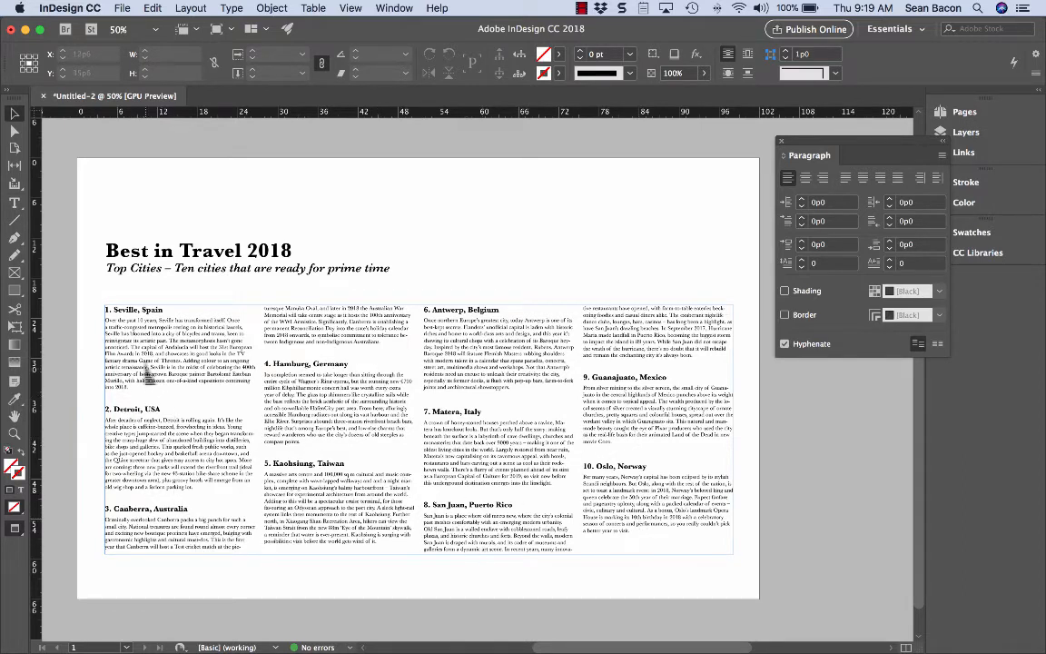
Set the tracking of the body paragraph under Seville to 15.
double_click(144, 372)
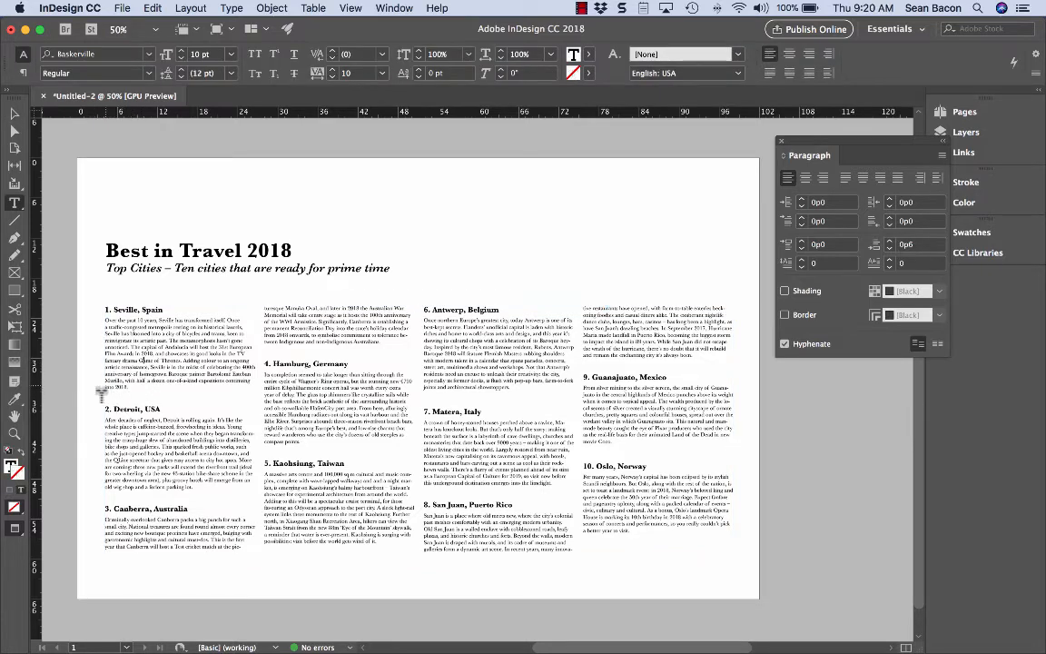
triple_click(160, 368)
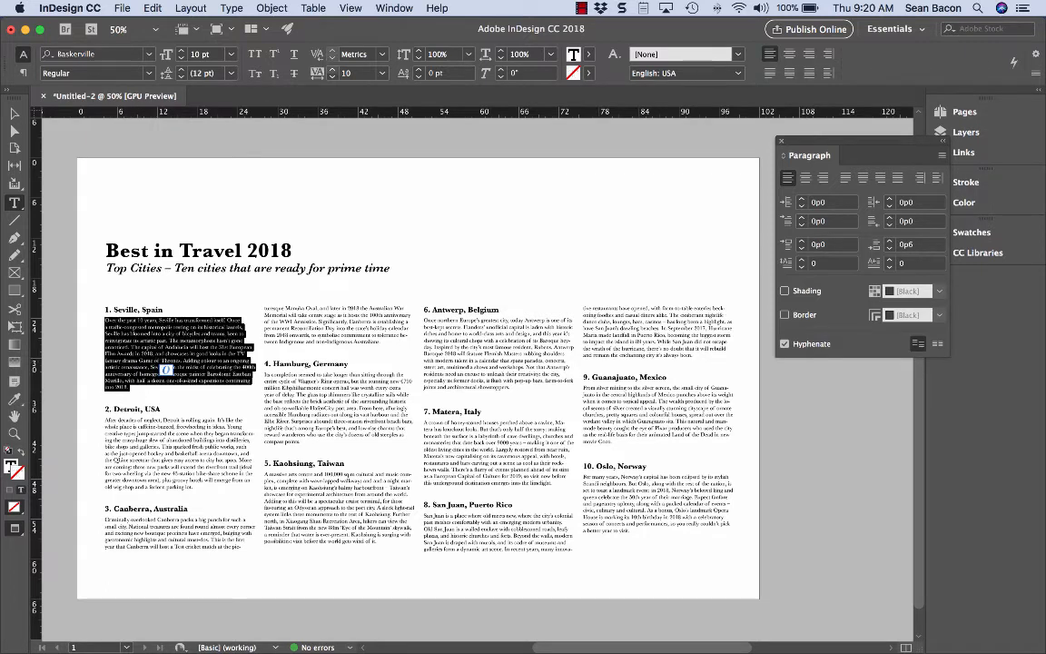
key(alt+Right)
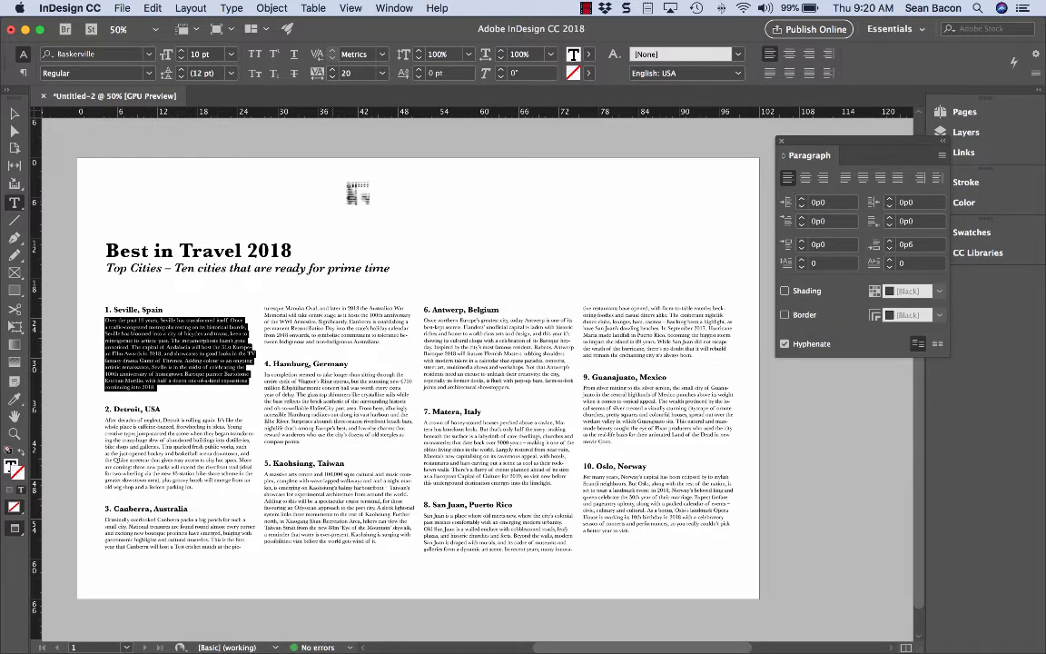
click(347, 73)
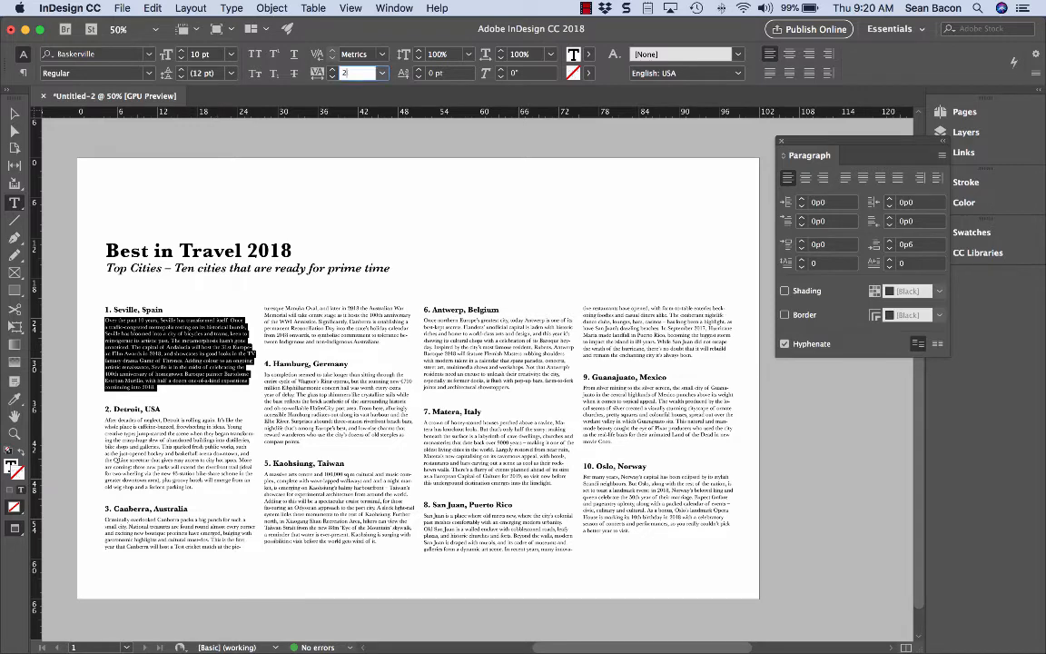
text(15)
key(Return)
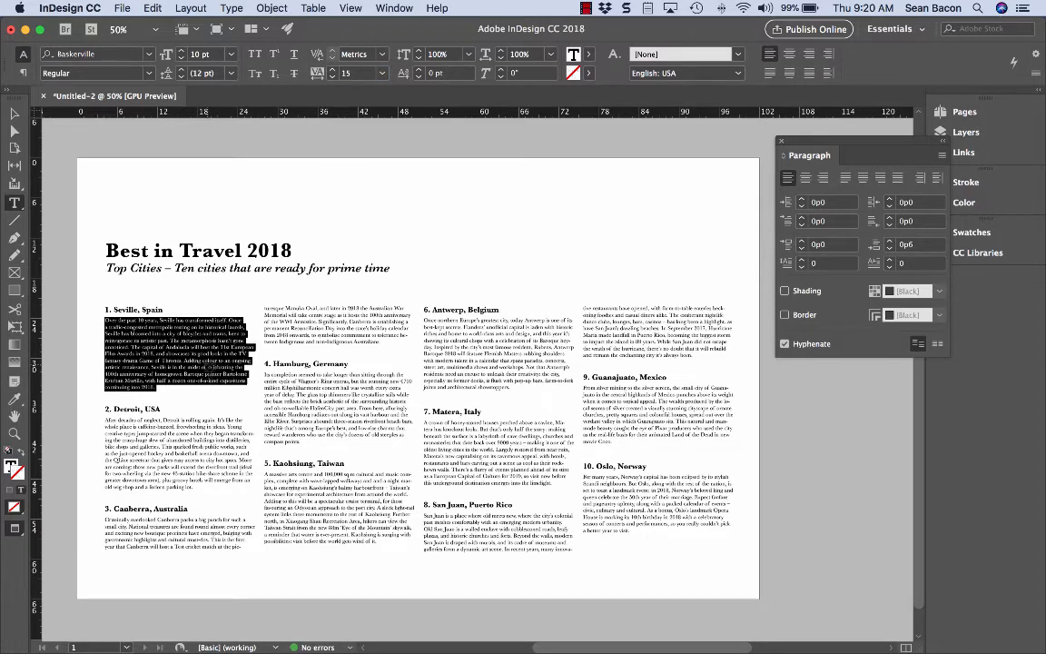
click(131, 393)
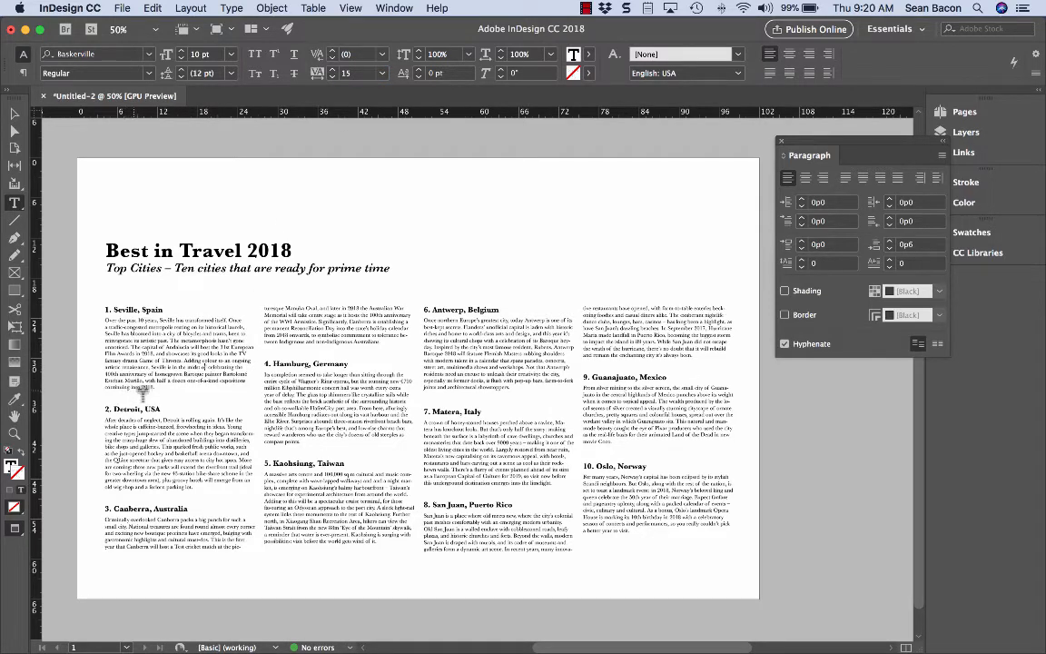
Set the tracking of the body paragraph under Guanajuato to 15.
triple_click(610, 424)
click(346, 72)
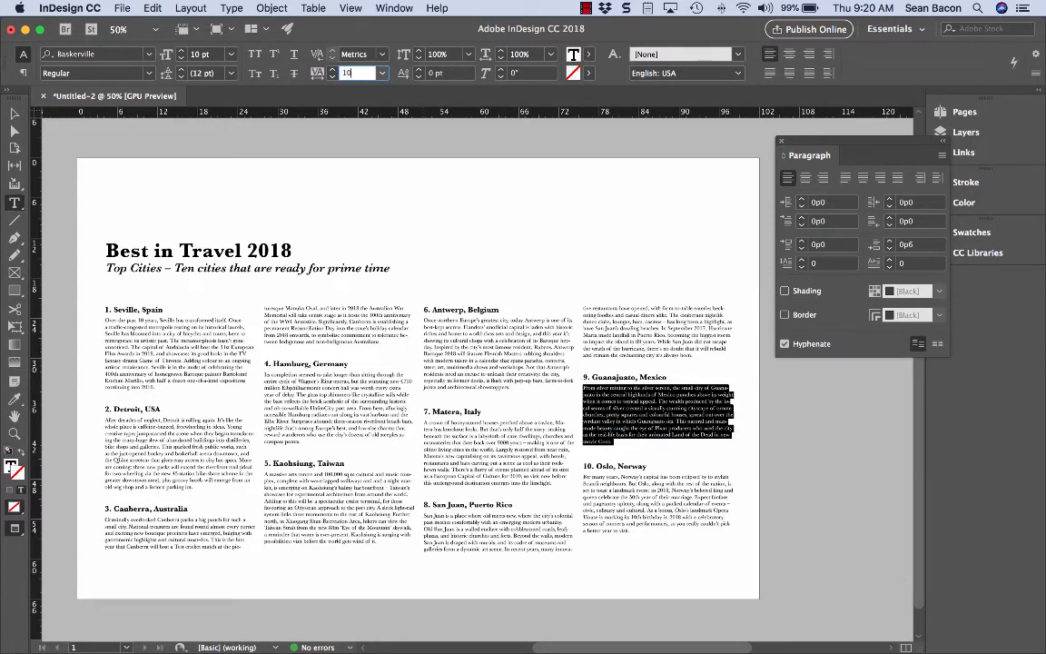
text(15)
key(Return)
click(625, 434)
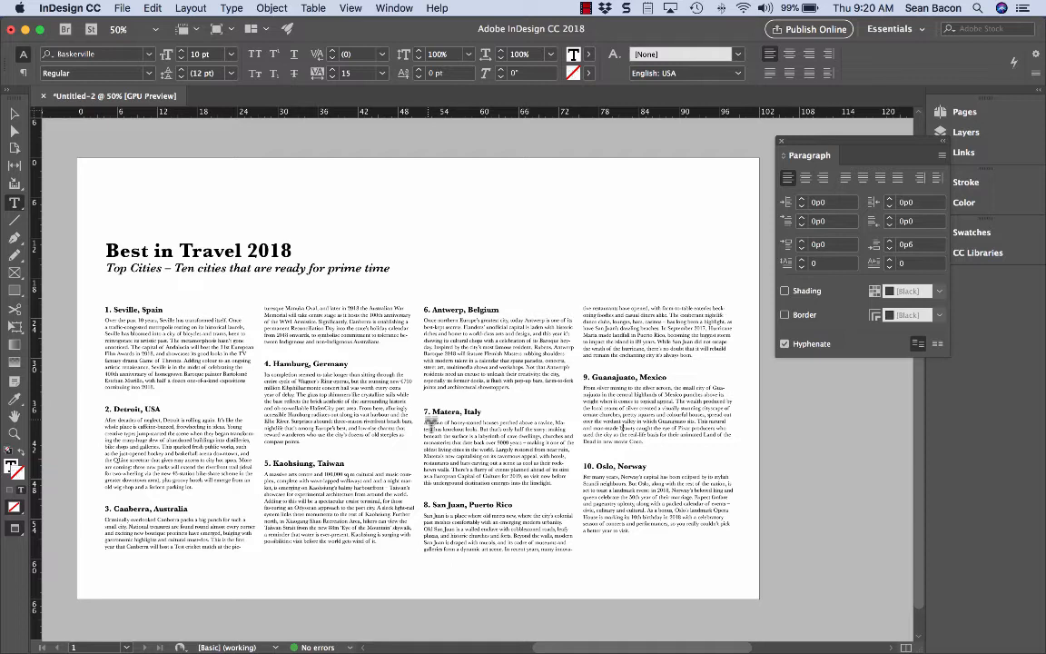
Give all the article text a hanging indent with the Tabs ruler: left indent 1p8, first-line indent -1p8.
key(super+a)
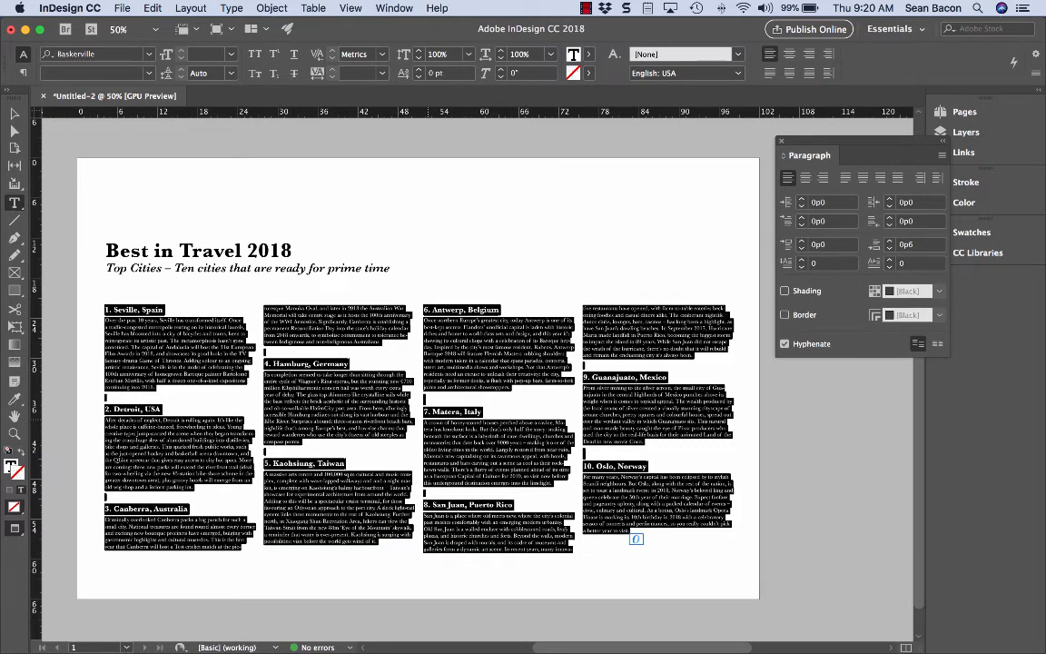
click(230, 9)
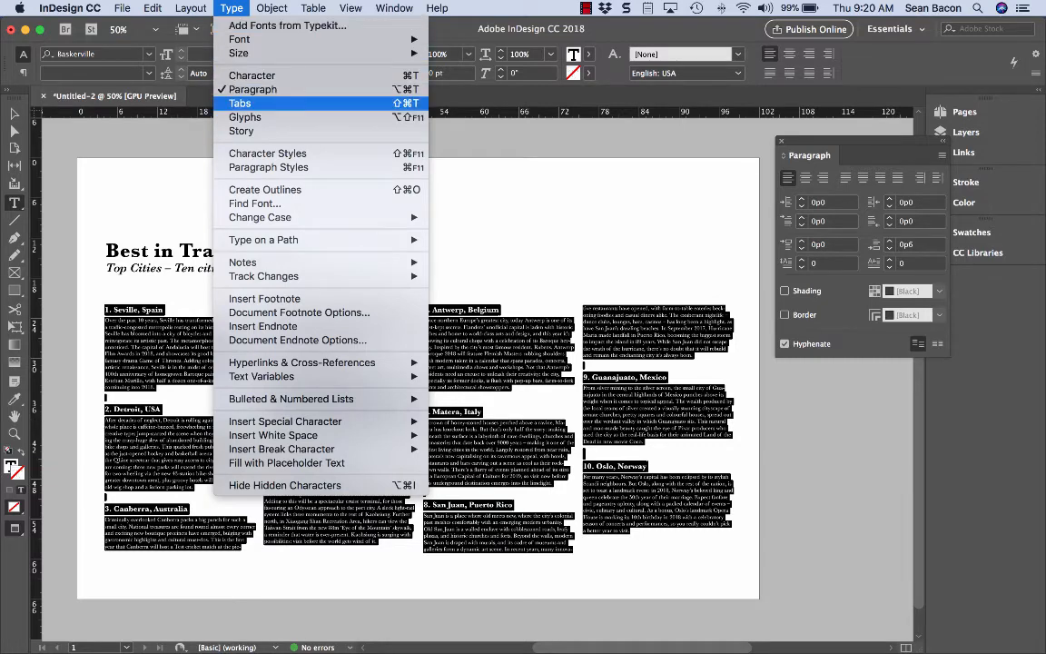
click(240, 102)
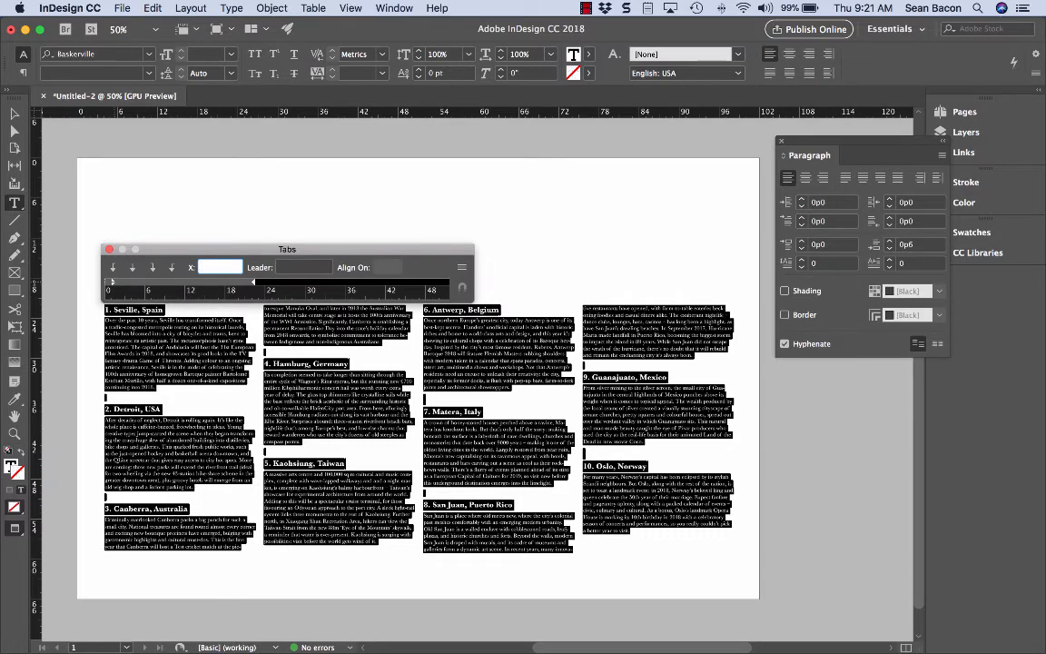
drag(109, 283, 102, 283)
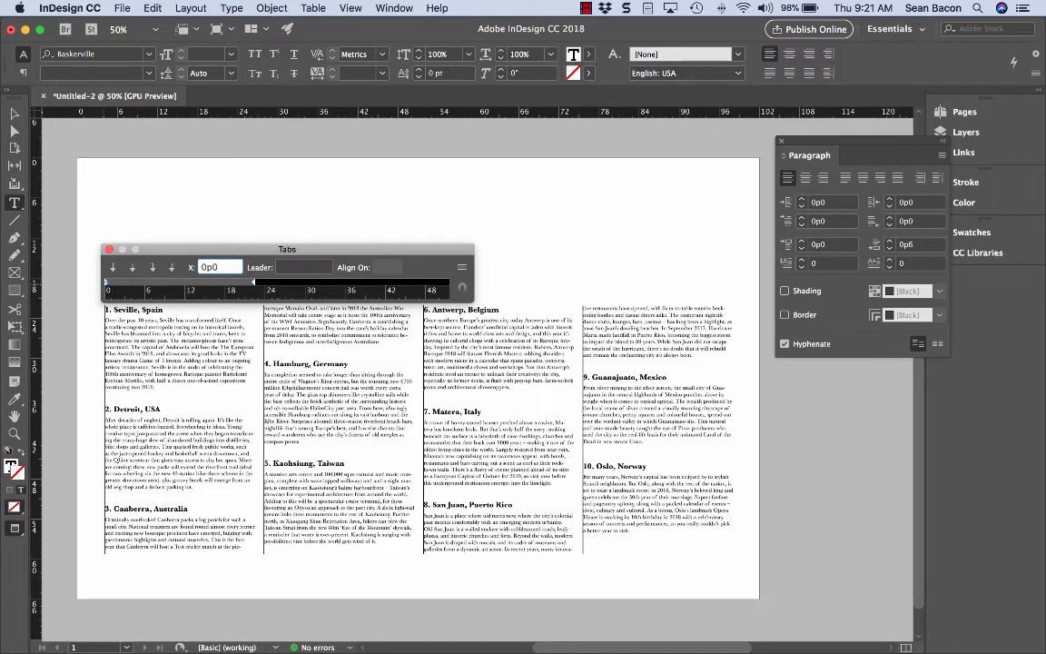
mouse_move(105, 284)
mouse_down()
mouse_move(116, 283)
mouse_move(105, 281)
mouse_up()
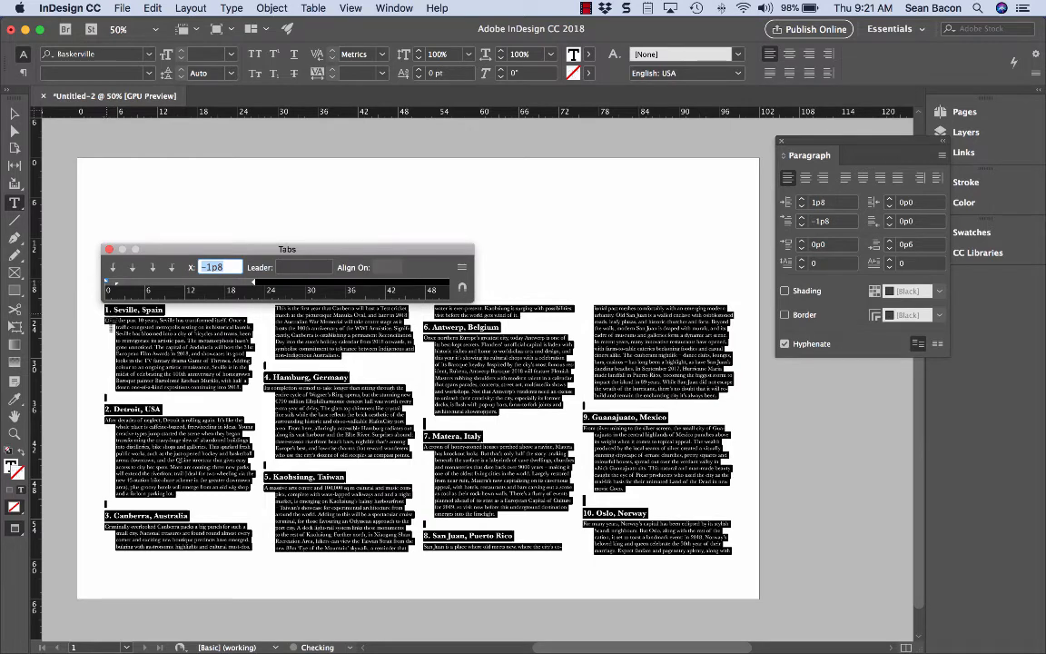
click(123, 406)
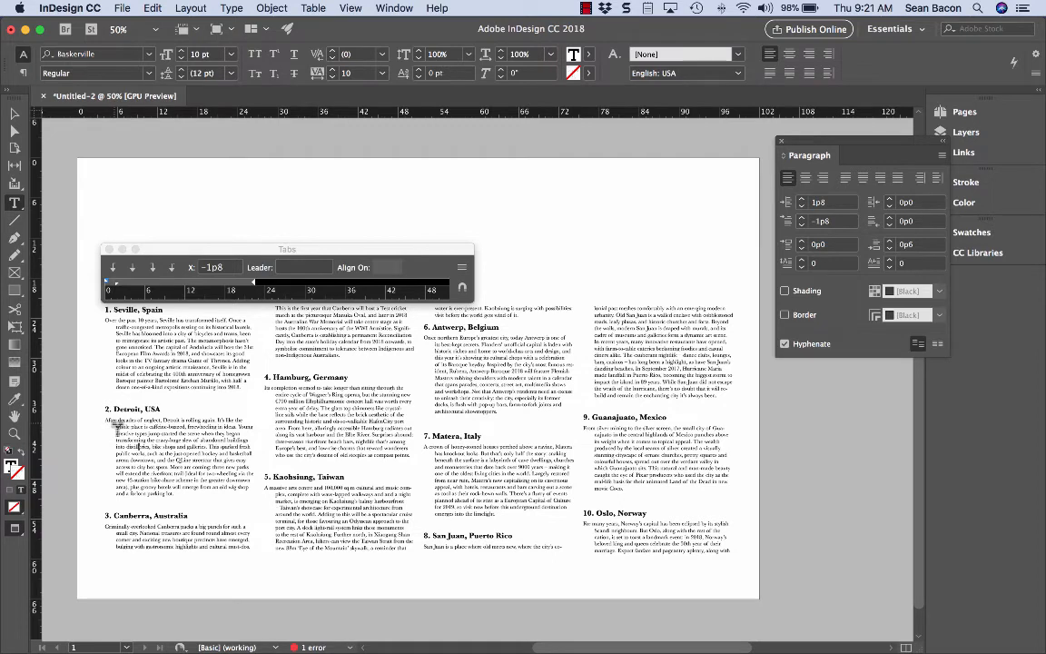
Turn off the preview mode and replace the paragraph break after the Seville heading with a forced line break.
drag(106, 320, 129, 324)
click(108, 325)
key(Escape)
key(w)
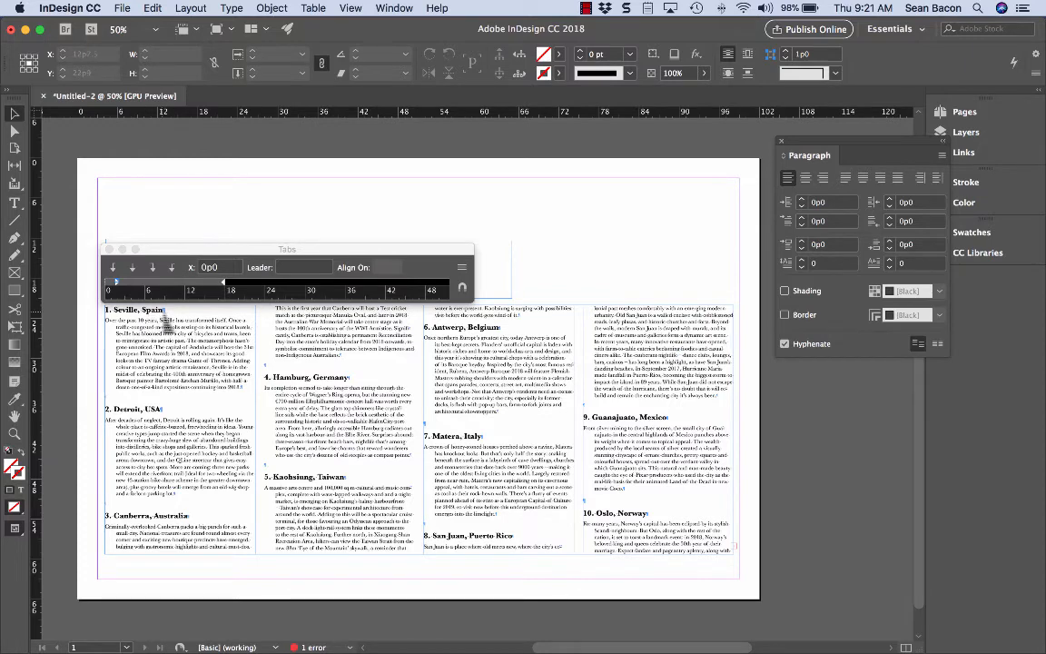
double_click(108, 322)
key(BackSpace)
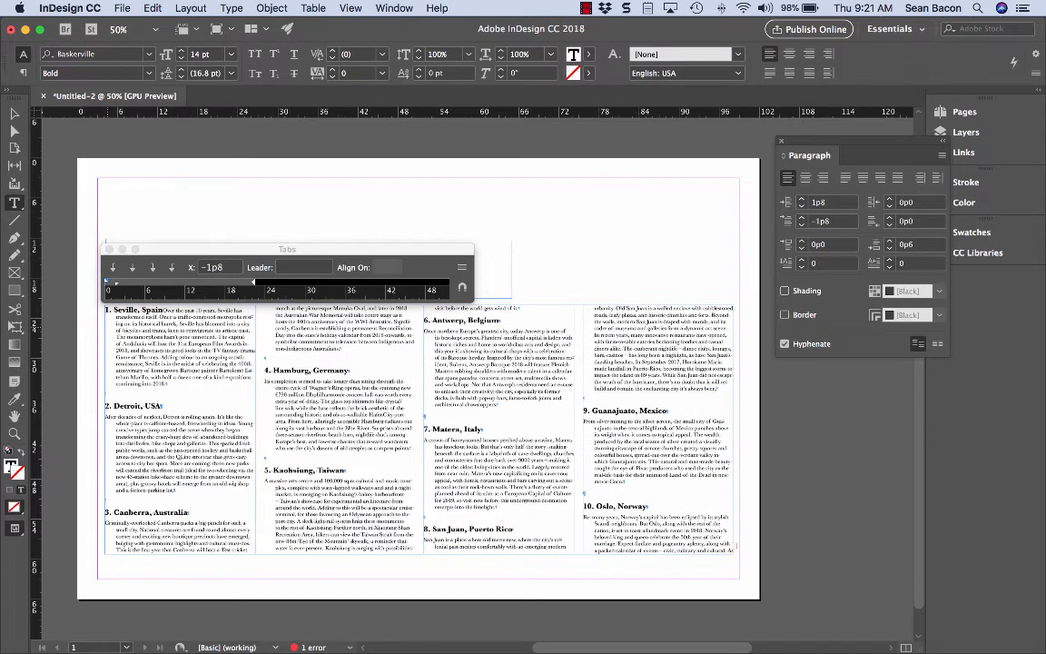
key(Return)
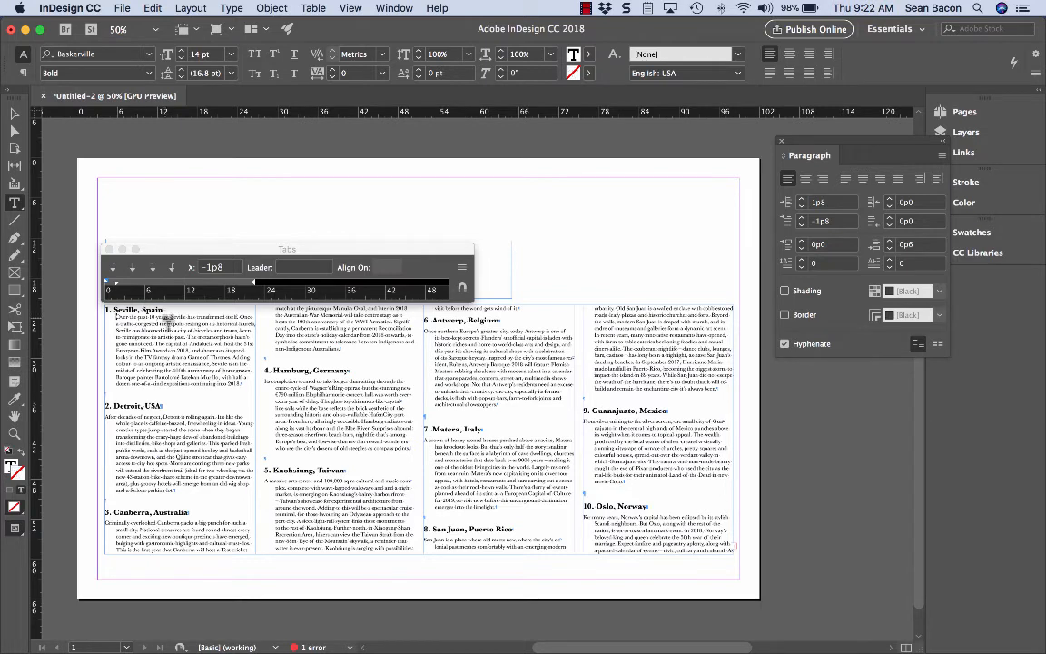
Replace the paragraph breaks after the Detroit and Canberra headings with forced line breaks.
click(107, 417)
key(BackSpace)
key(shift+Return)
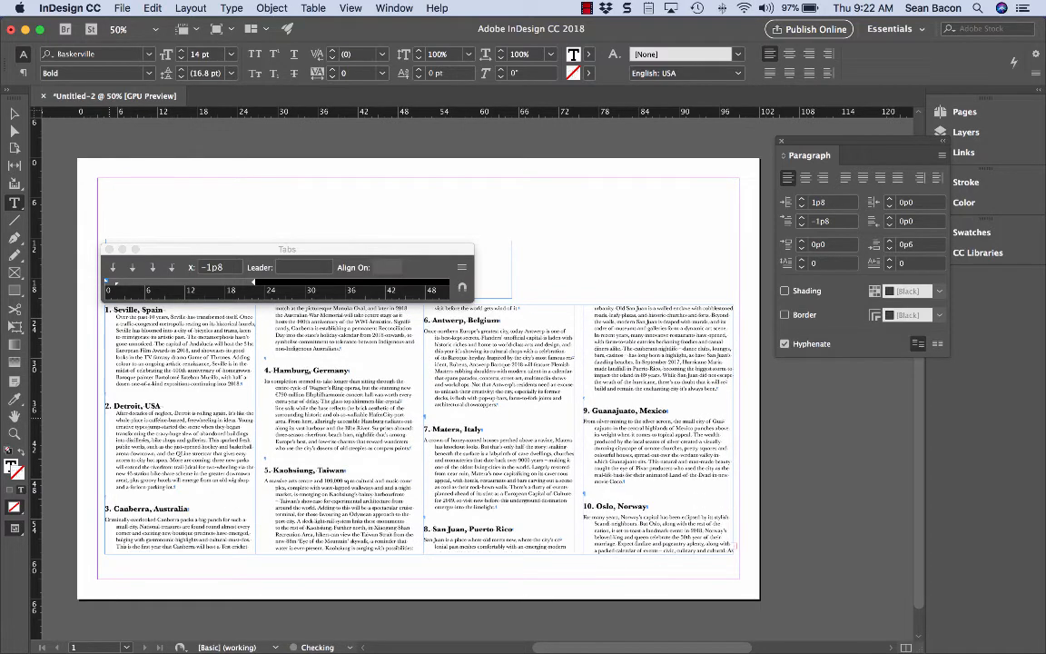
click(106, 520)
key(shift+Return)
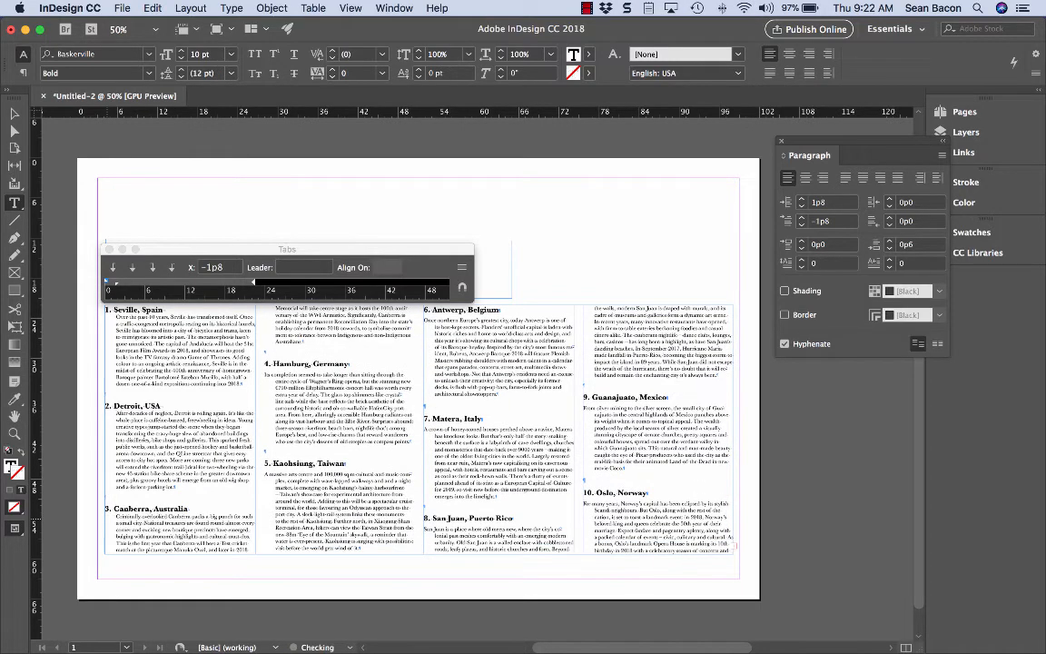
Replace the paragraph breaks after the Hamburg and Kaohsiung headings with forced line breaks.
scroll(366, 381, up, 2)
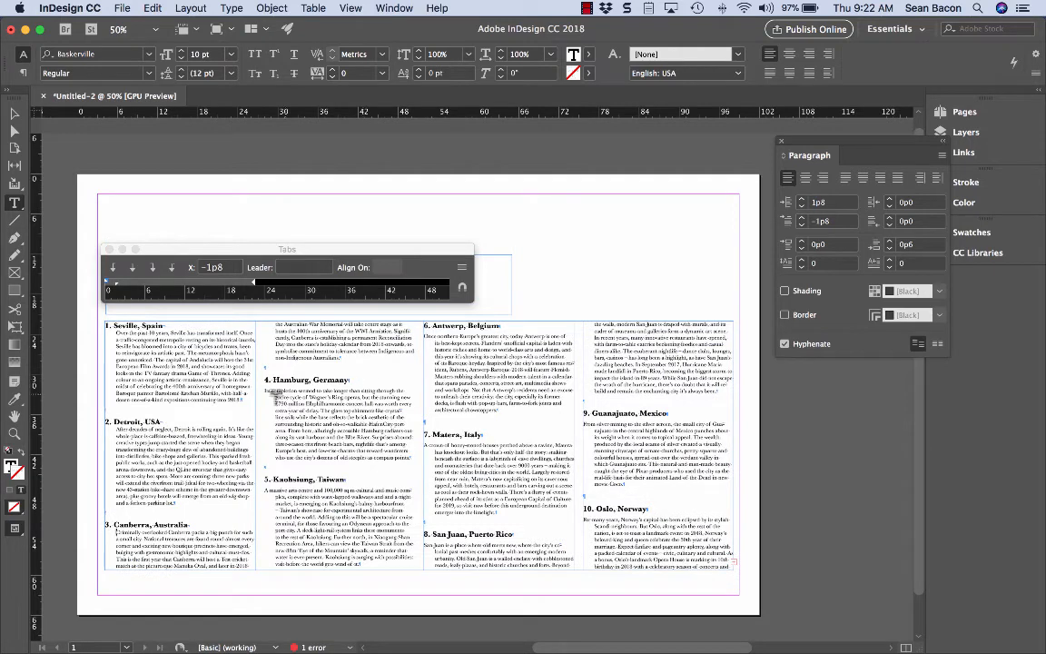
click(266, 391)
key(shift+Return)
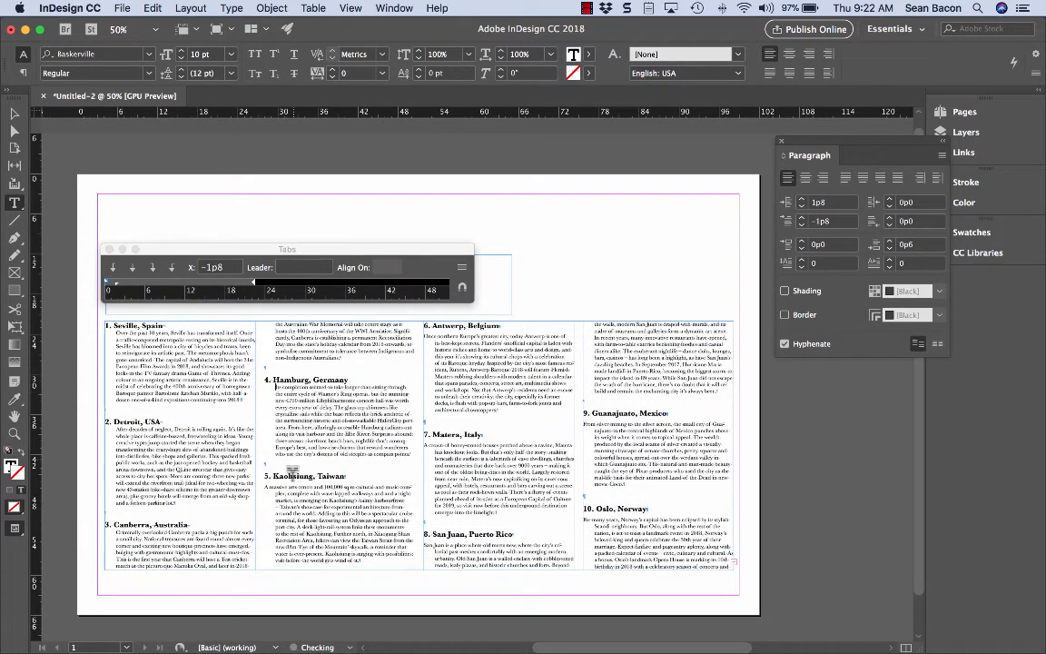
click(266, 486)
key(shift+Return)
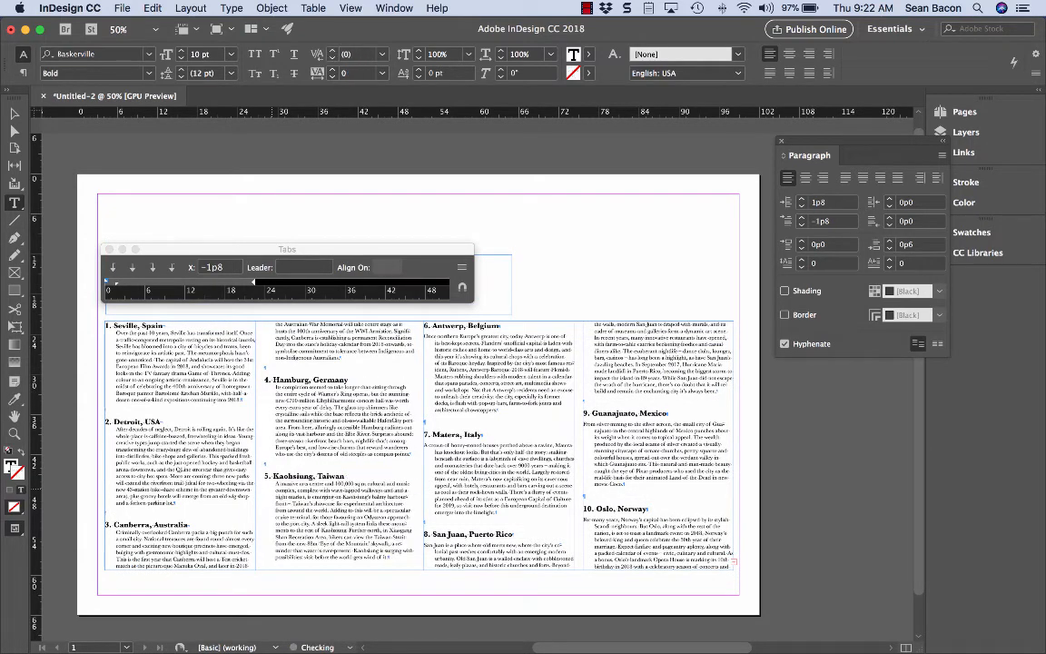
Replace the paragraph breaks after the Antwerp, Matera and San Juan headings with forced line breaks.
click(425, 335)
key(shift+Return)
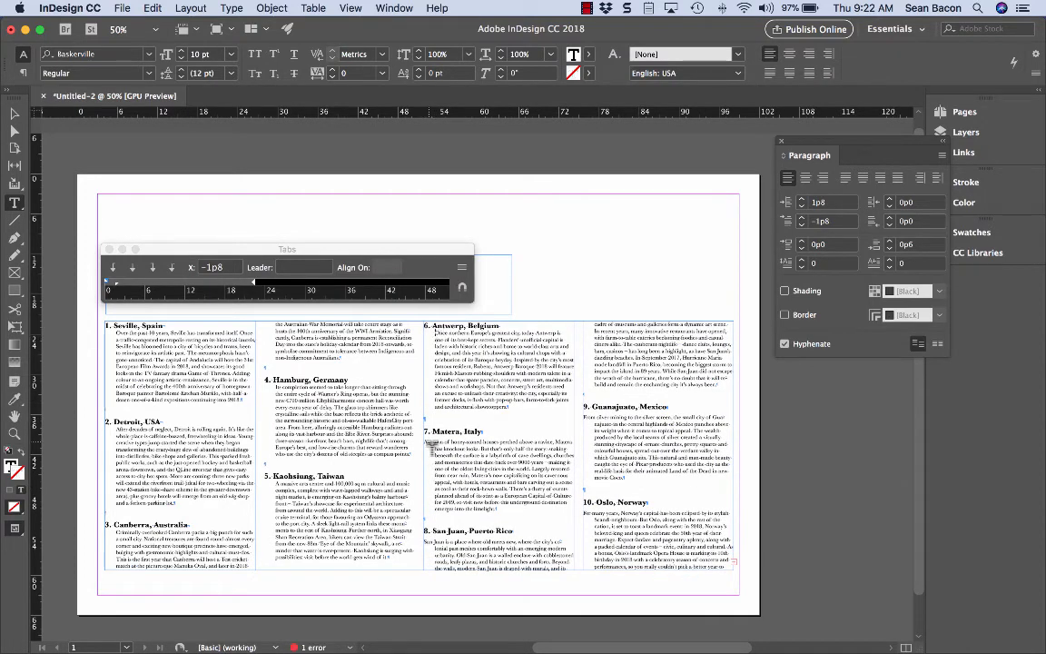
click(482, 431)
key(Delete)
key(shift+Return)
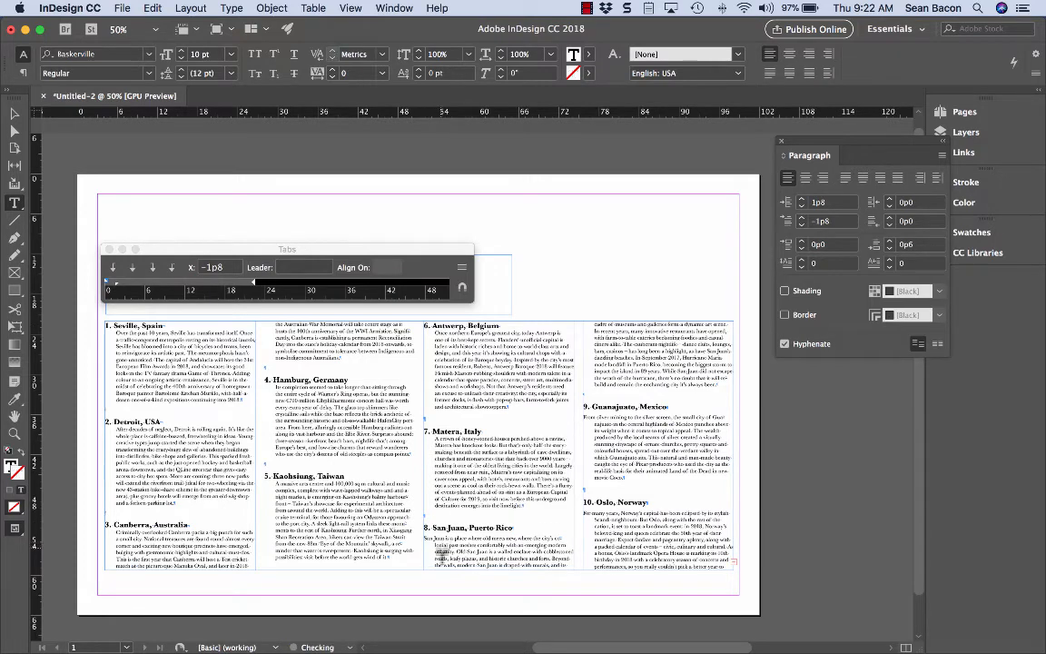
key(Left)
key(Left)
key(BackSpace)
key(shift+Return)
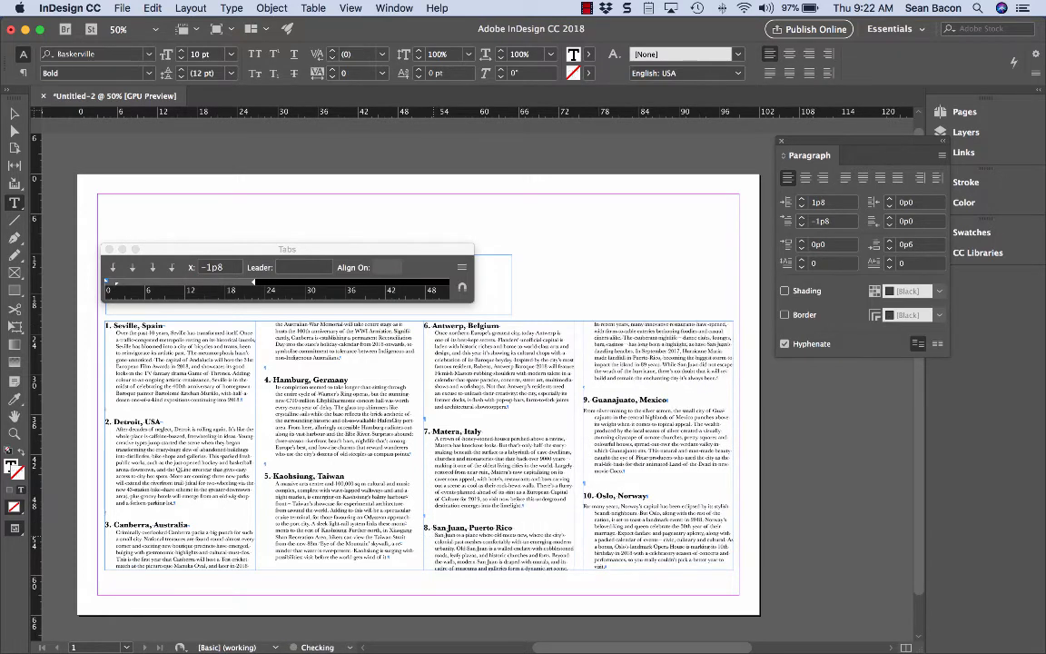
Replace the paragraph breaks after the Guanajuato and Oslo headings with forced line breaks.
click(585, 411)
key(BackSpace)
key(shift+Return)
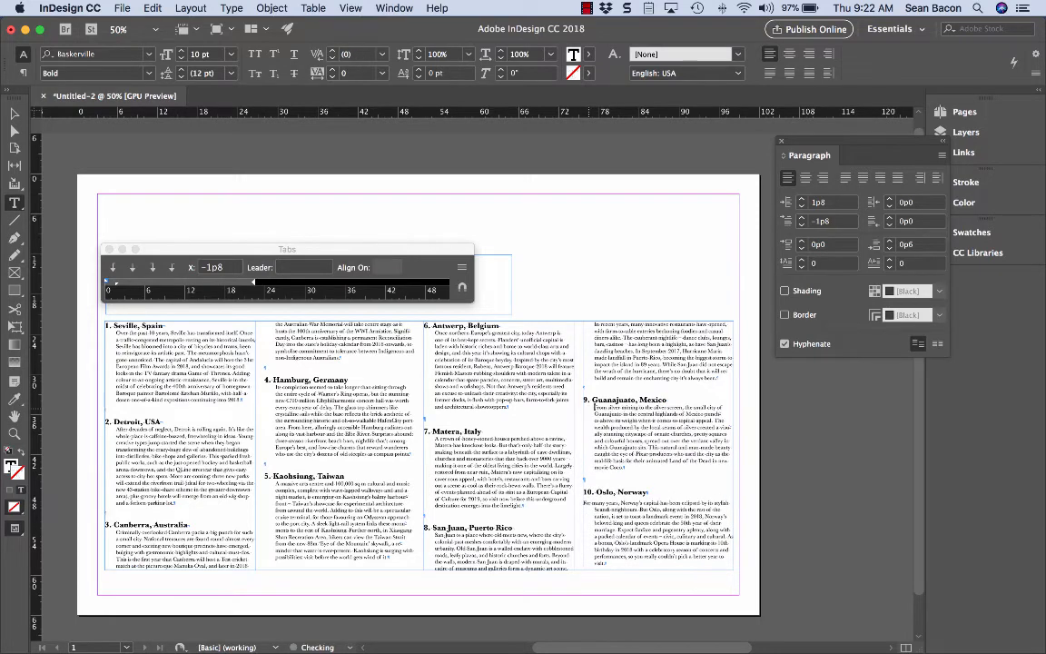
click(585, 503)
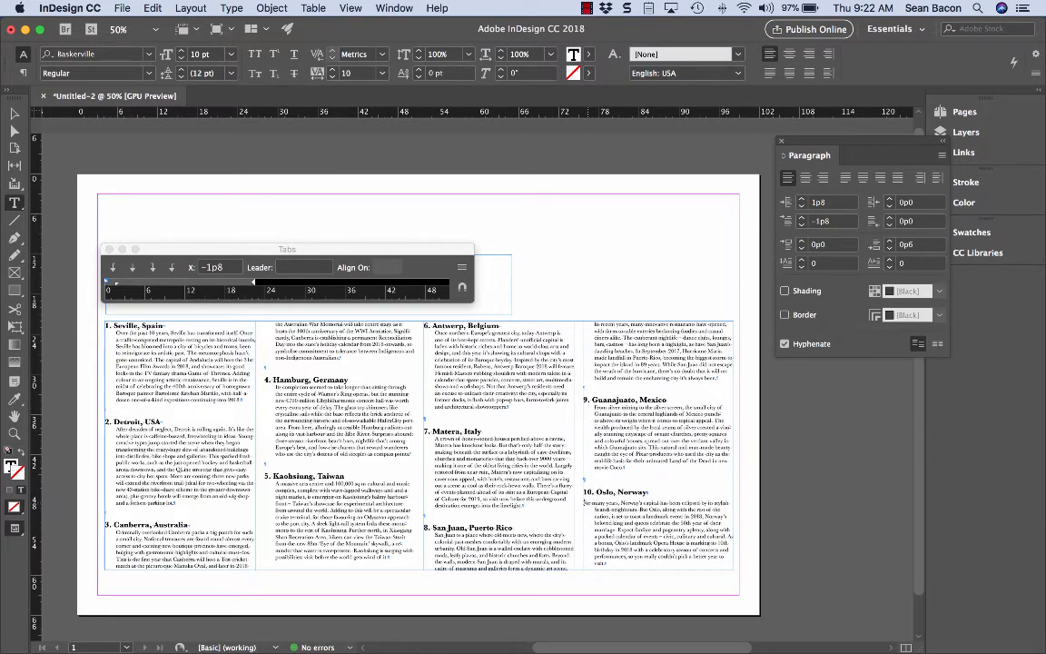
key(BackSpace)
key(shift+Return)
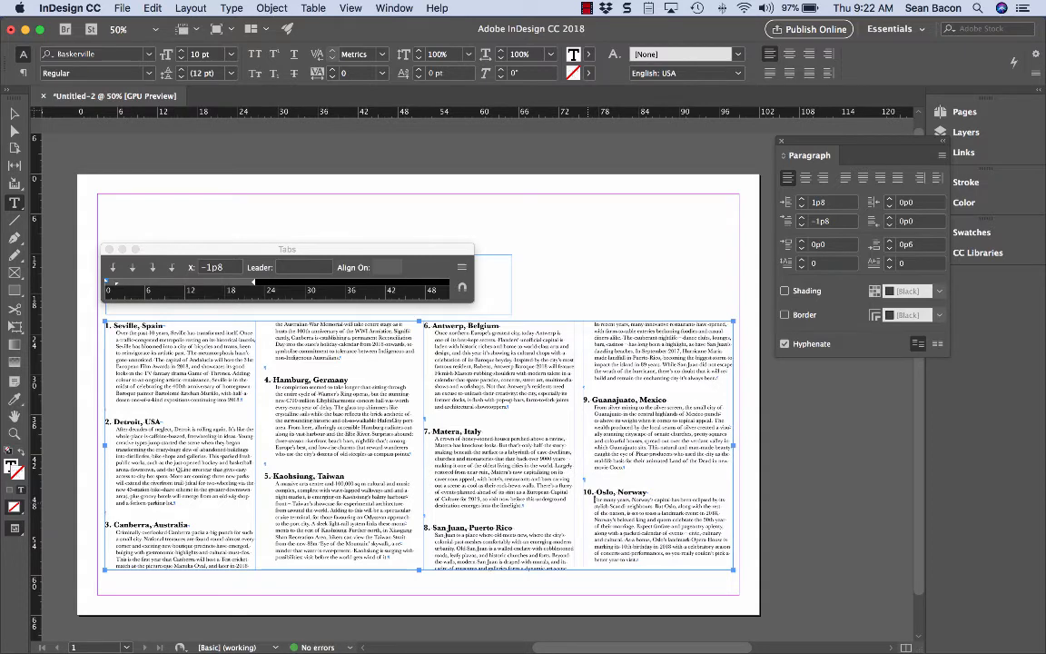
Reduce the hanging indent of all the article text to a 1p3 left indent and a -1p3 first-line indent.
key(super+a)
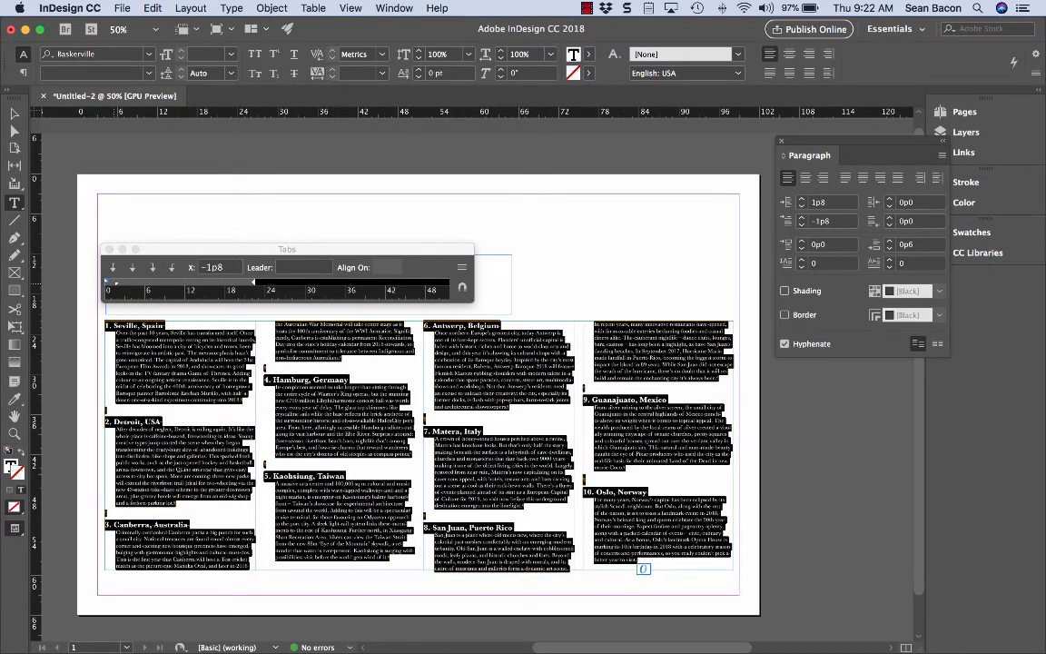
drag(107, 282, 111, 284)
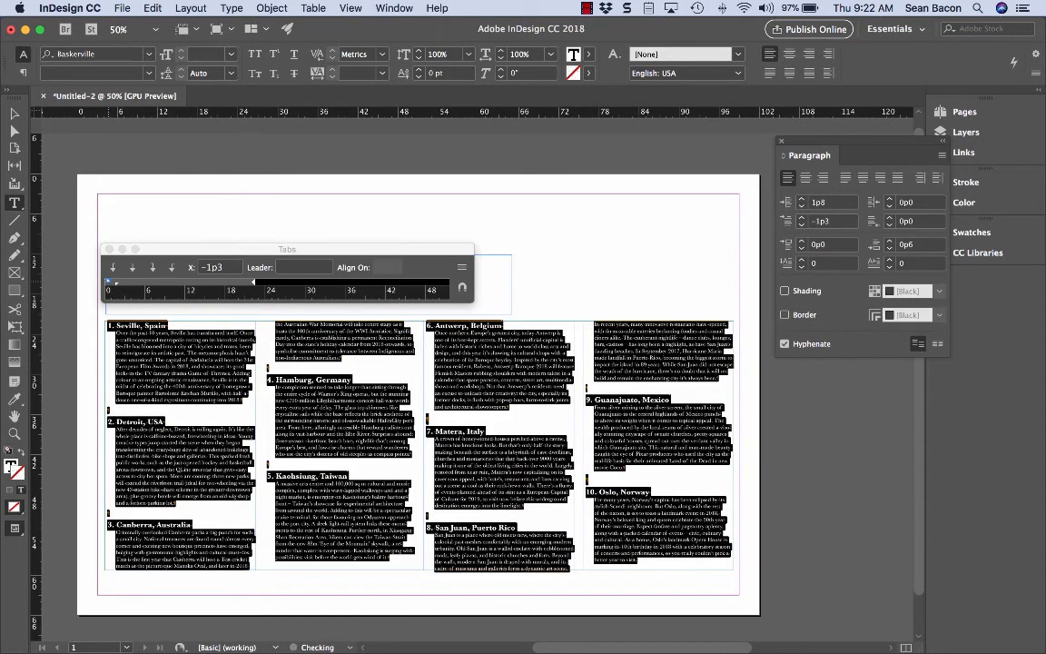
click(112, 283)
drag(117, 285, 113, 284)
click(135, 398)
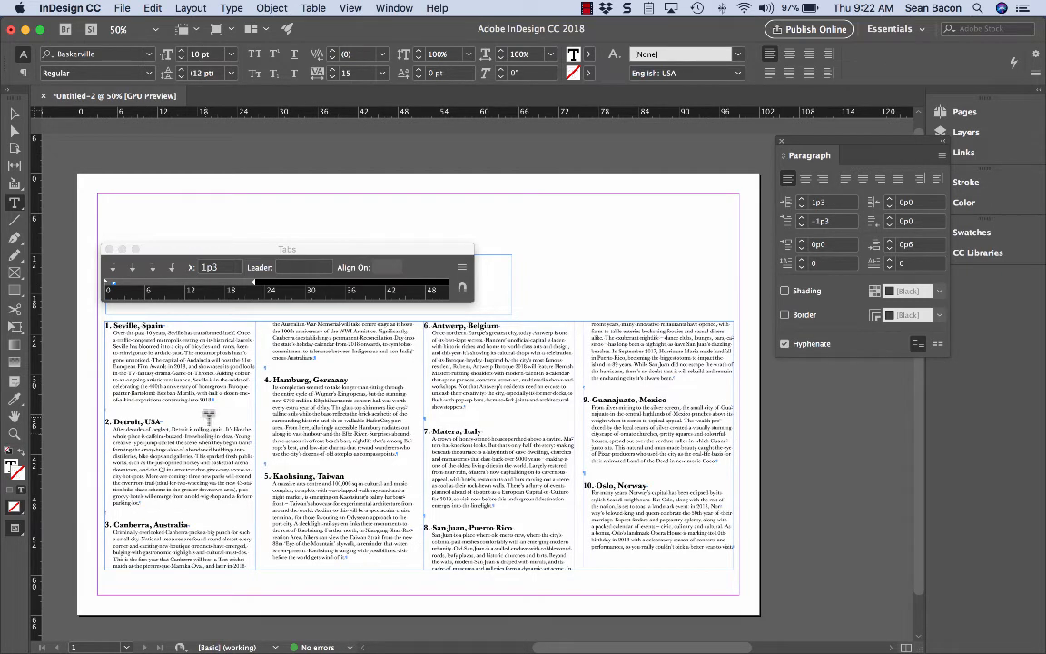
Close the Tabs ruler and set the leading of the first body line under Seville to 18 pt.
triple_click(150, 332)
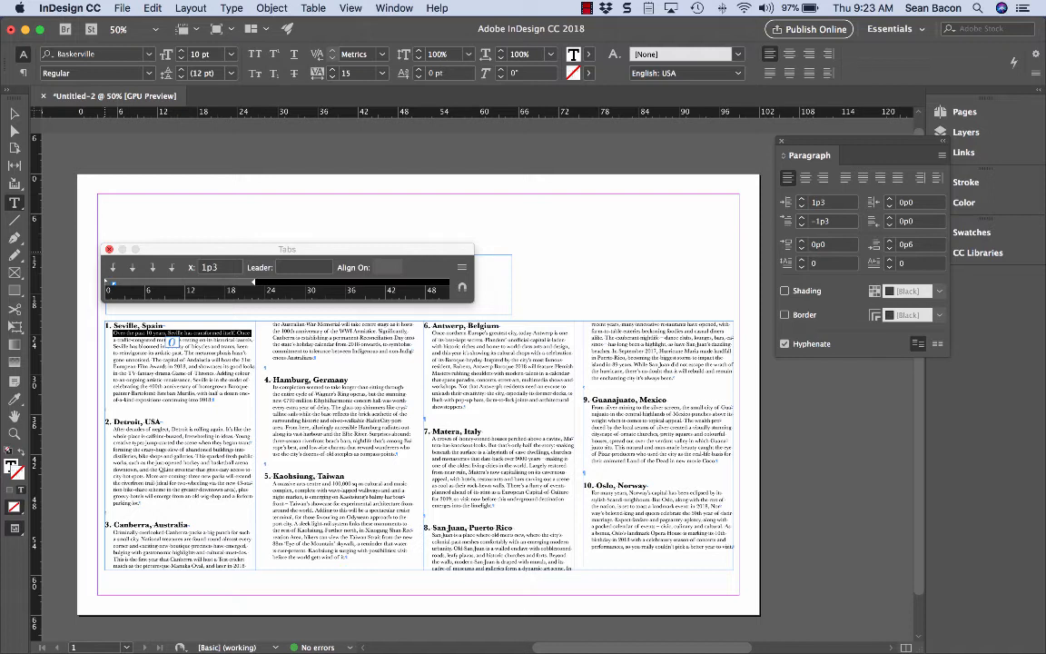
key(super+shift+t)
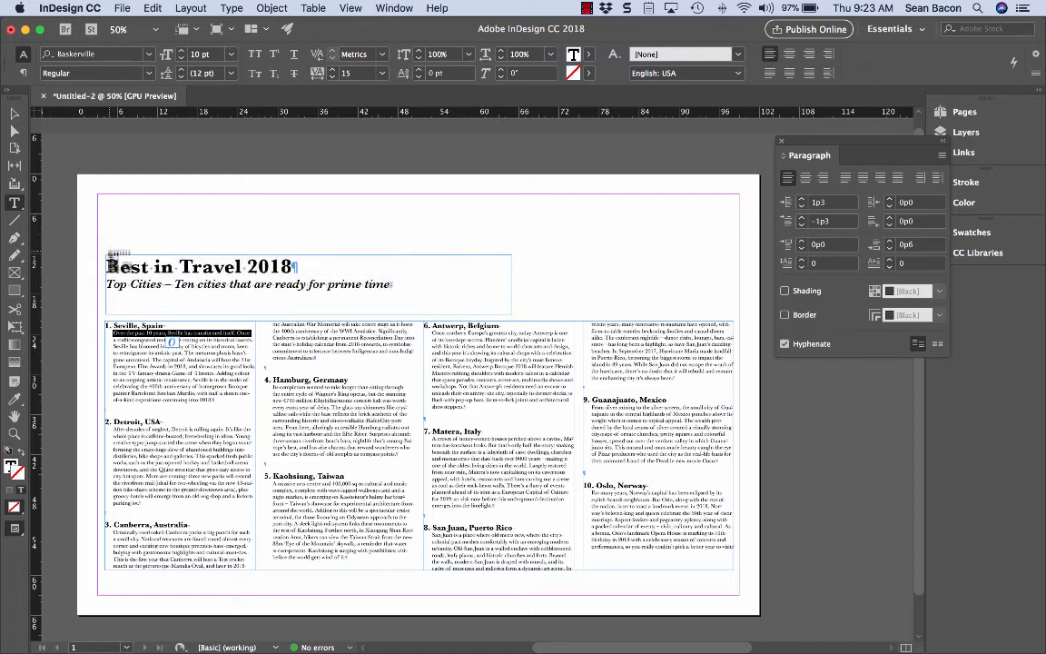
click(148, 336)
triple_click(148, 334)
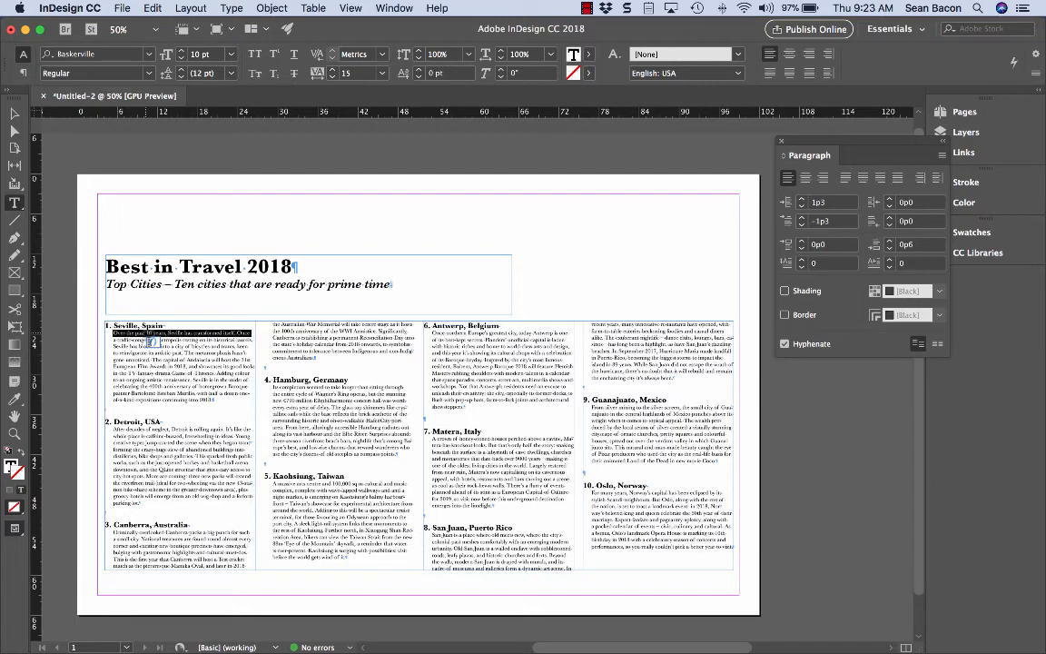
key(alt+Down)
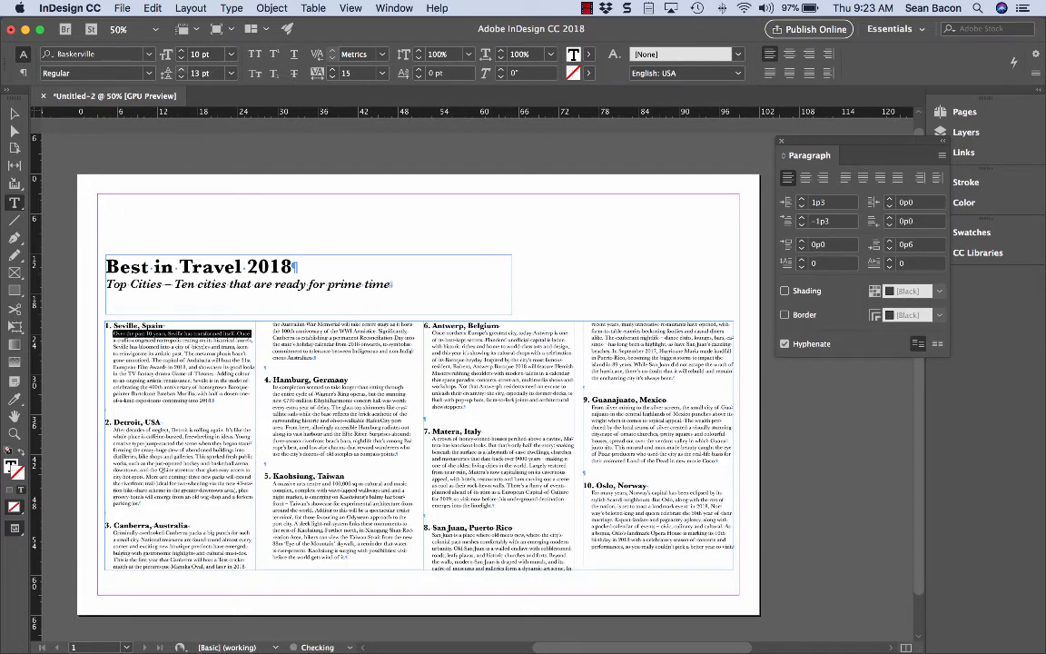
key(alt+Down)
key(alt+Down)
key(alt+Down)
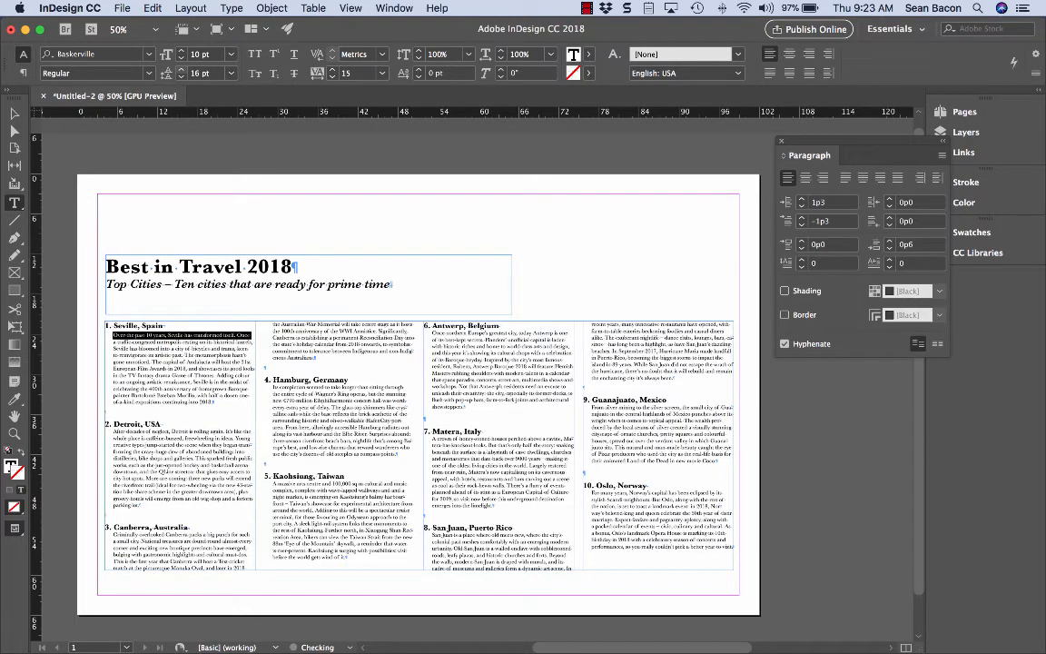
key(alt+Down)
key(alt+Down)
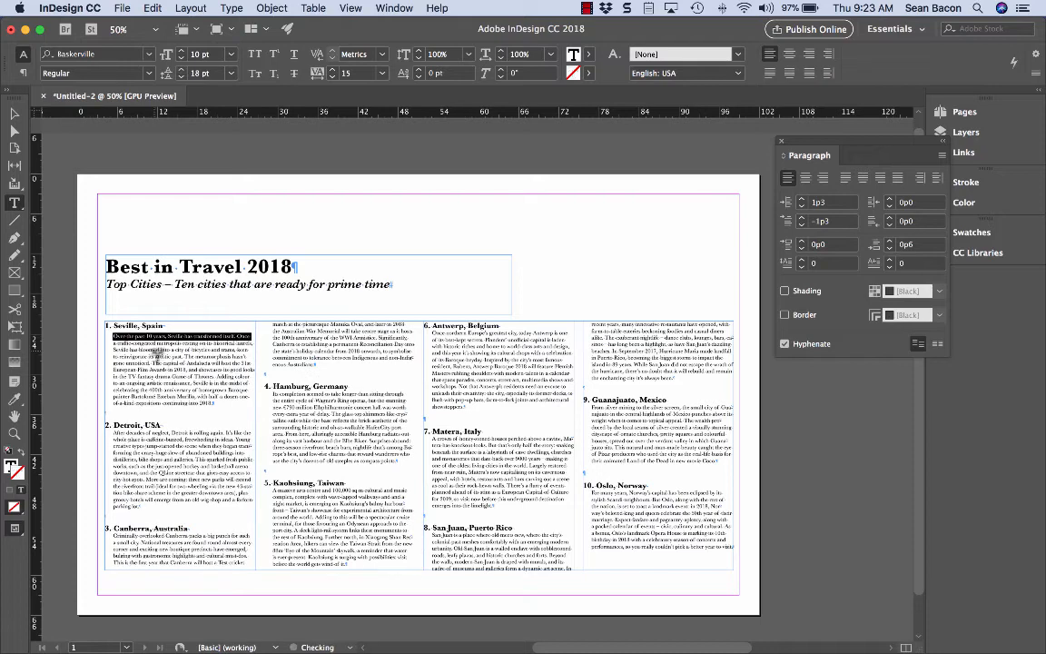
click(156, 353)
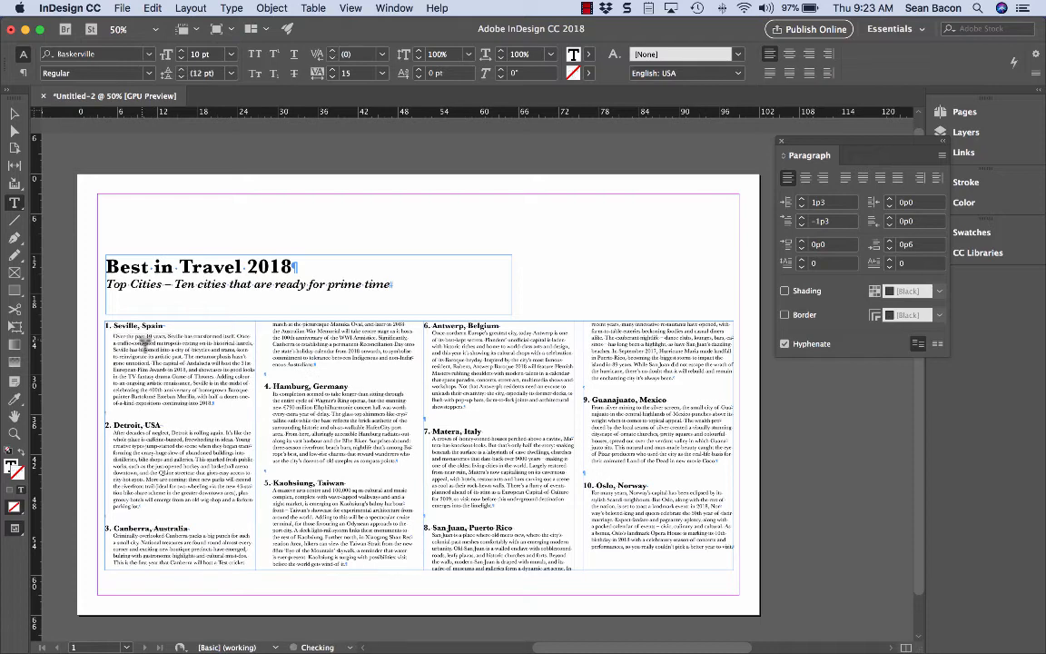
Set the leading of the first body lines under Detroit and Canberra to 18 pt.
triple_click(164, 434)
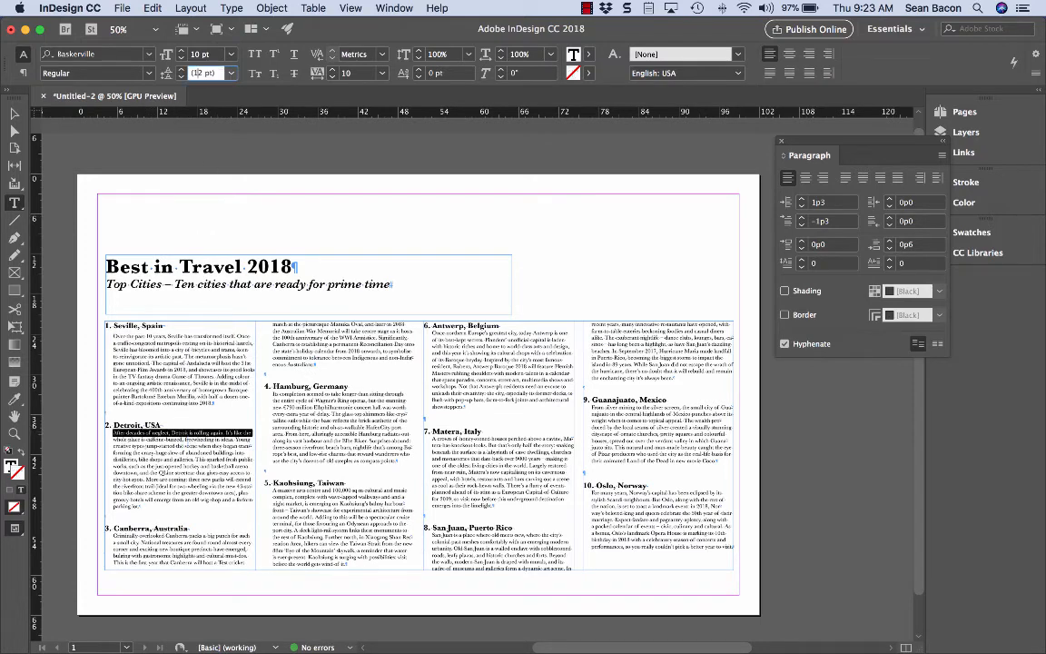
text(18)
key(Return)
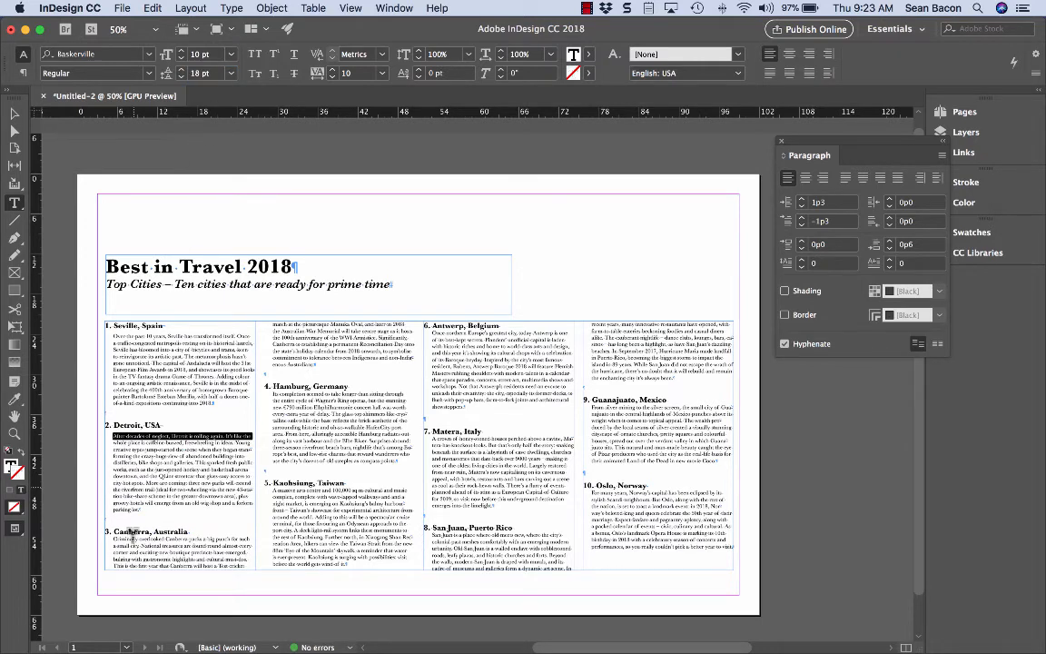
triple_click(154, 540)
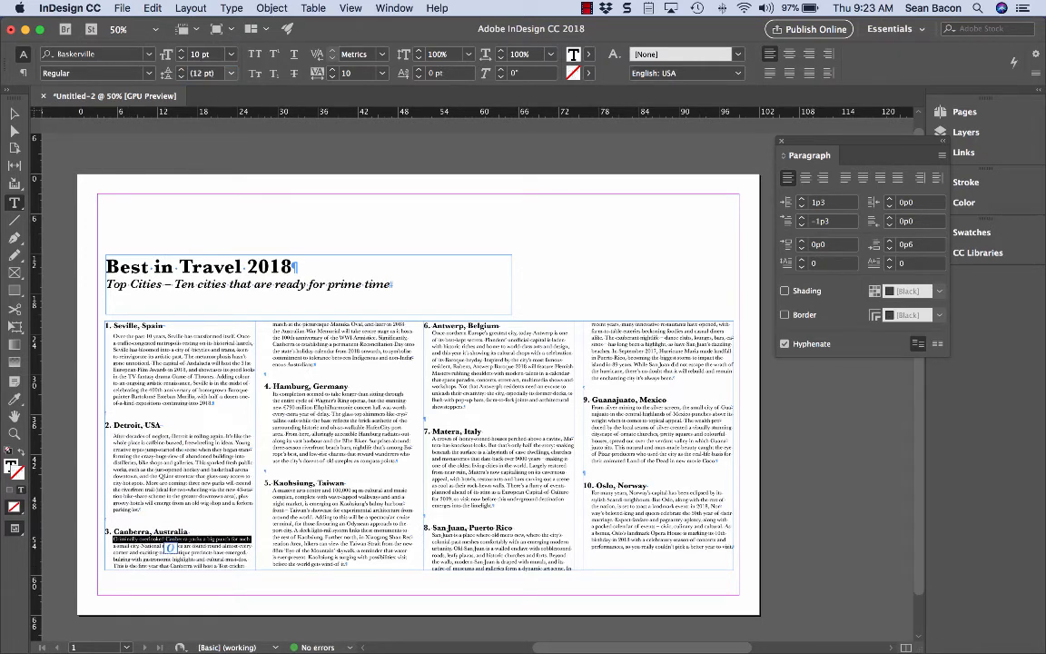
click(205, 73)
text(18)
key(Return)
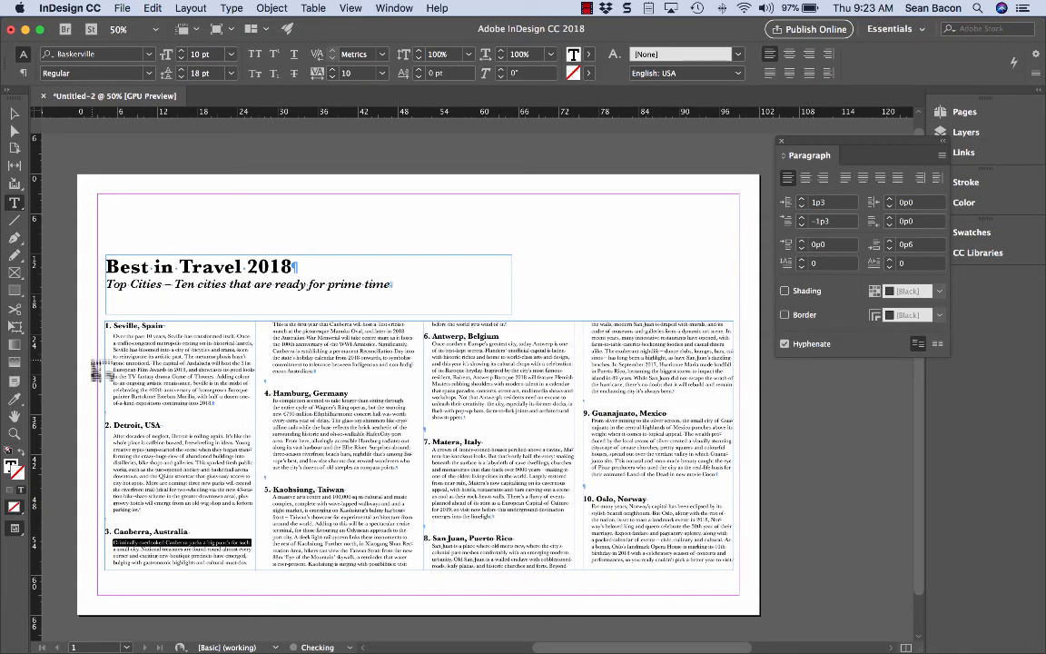
Sample the first body line under Canberra with the Eyedropper and apply its formatting to the first body lines under Hamburg and Kaohsiung.
triple_click(320, 400)
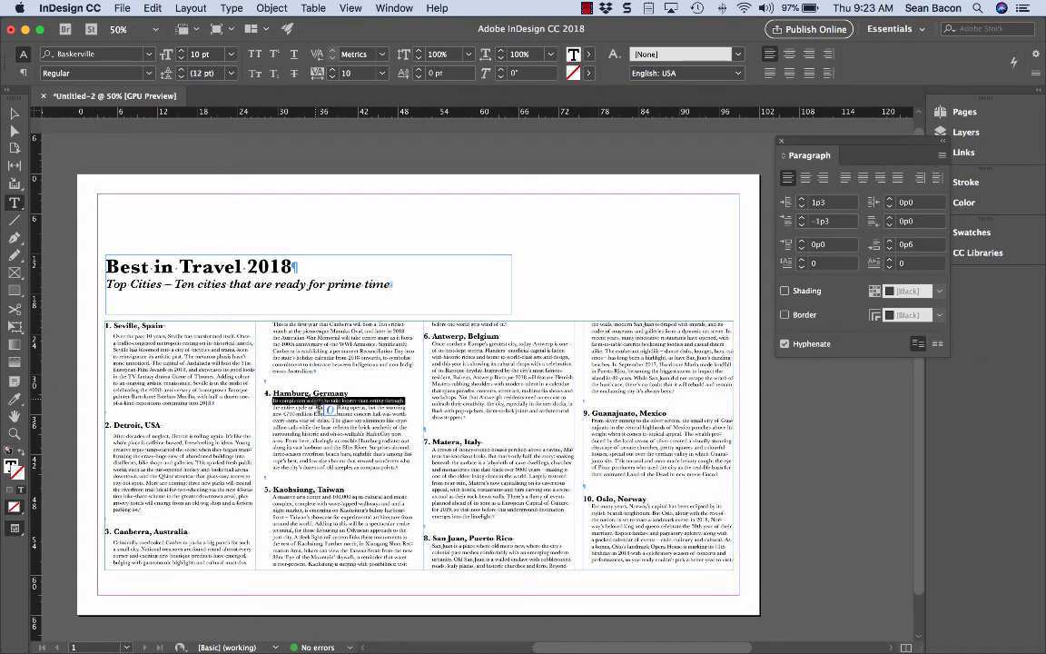
click(14, 400)
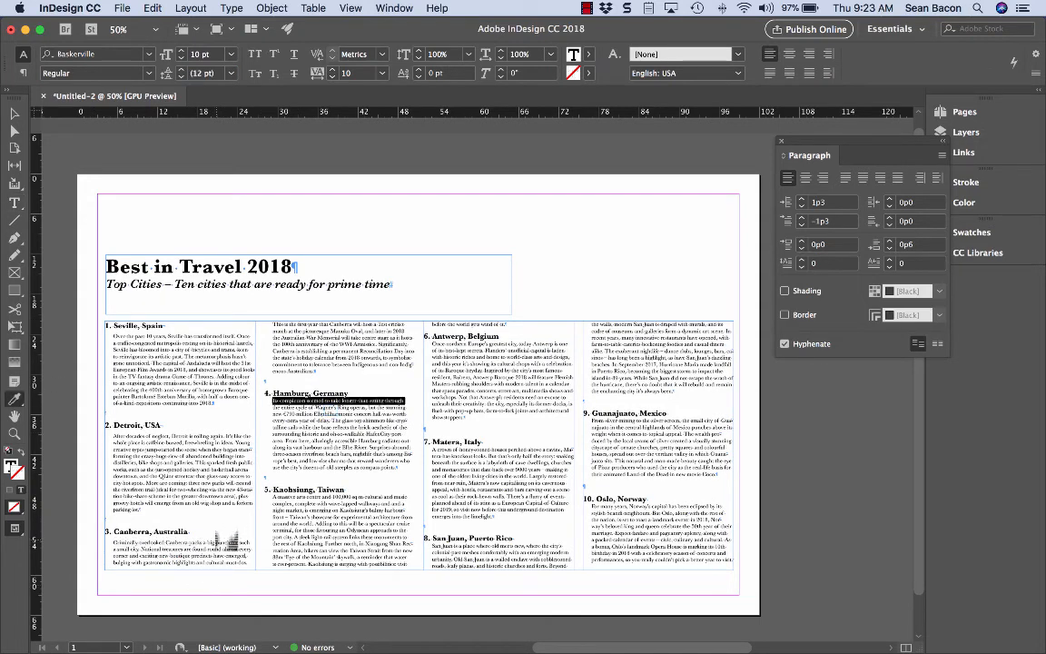
click(231, 553)
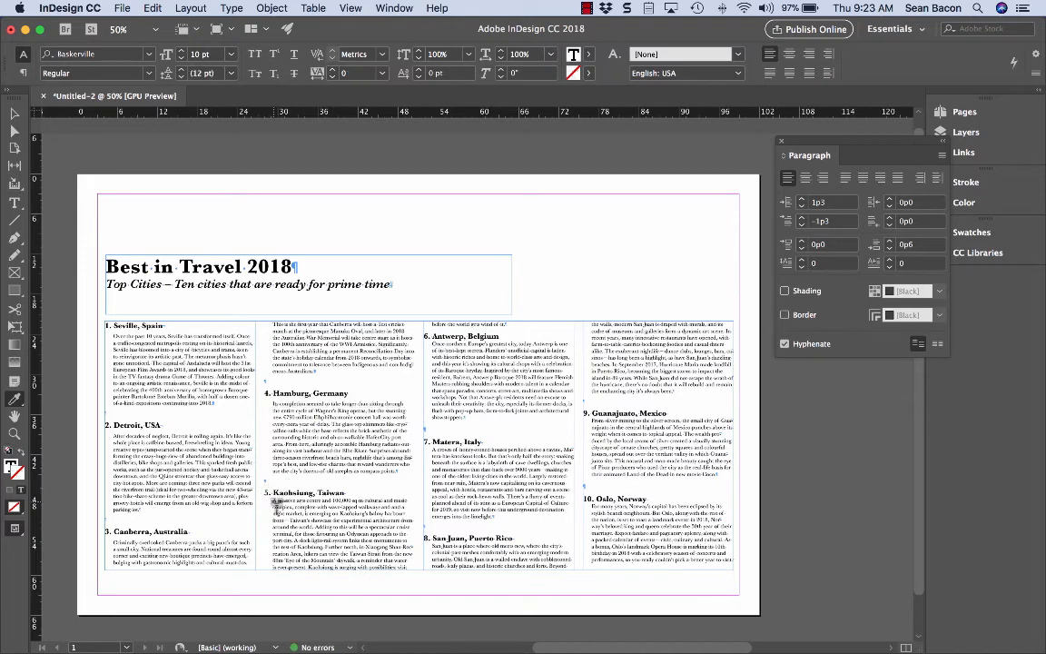
drag(272, 501, 411, 495)
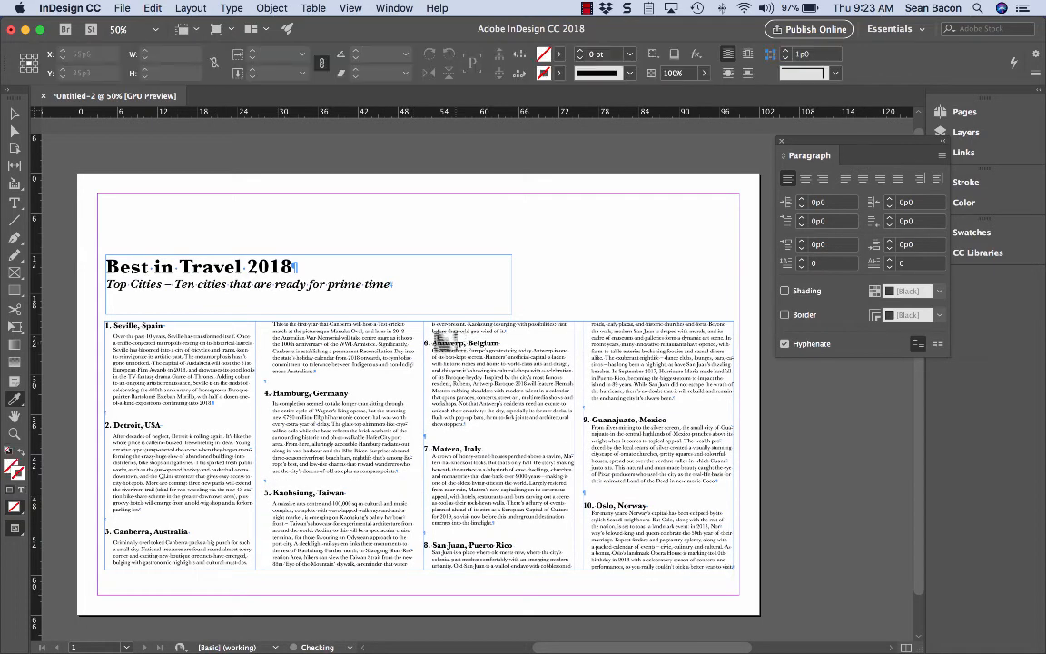
Apply the sampled Canberra line formatting to the first body lines under Antwerp, Matera, San Juan, Guanajuato and Oslo.
drag(427, 343, 568, 346)
drag(423, 451, 570, 461)
drag(431, 558, 570, 560)
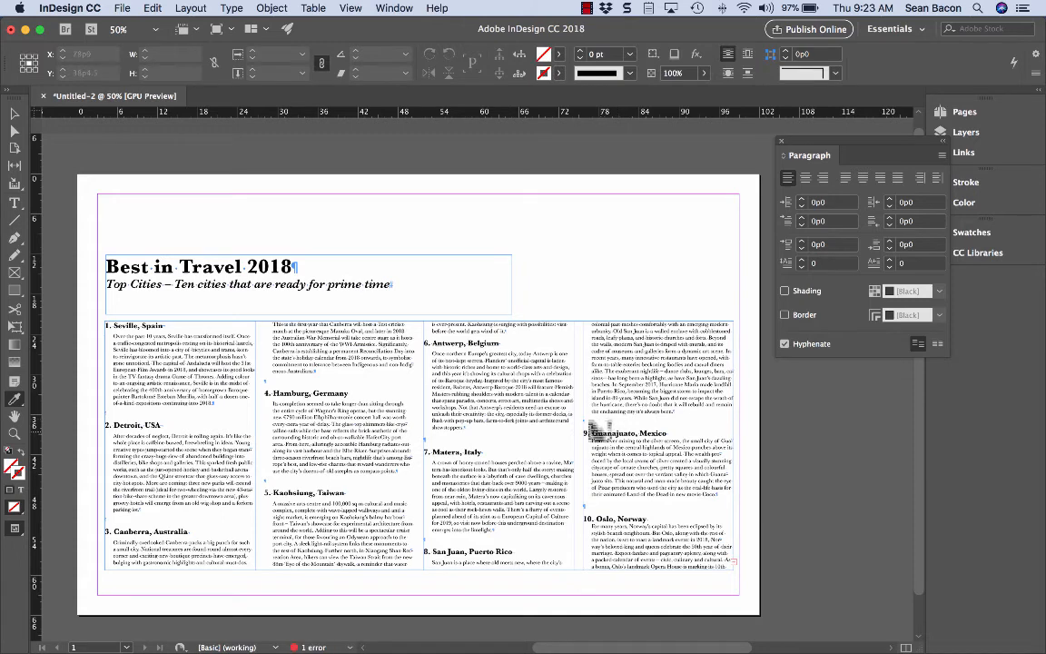
drag(596, 444, 690, 434)
drag(591, 530, 741, 529)
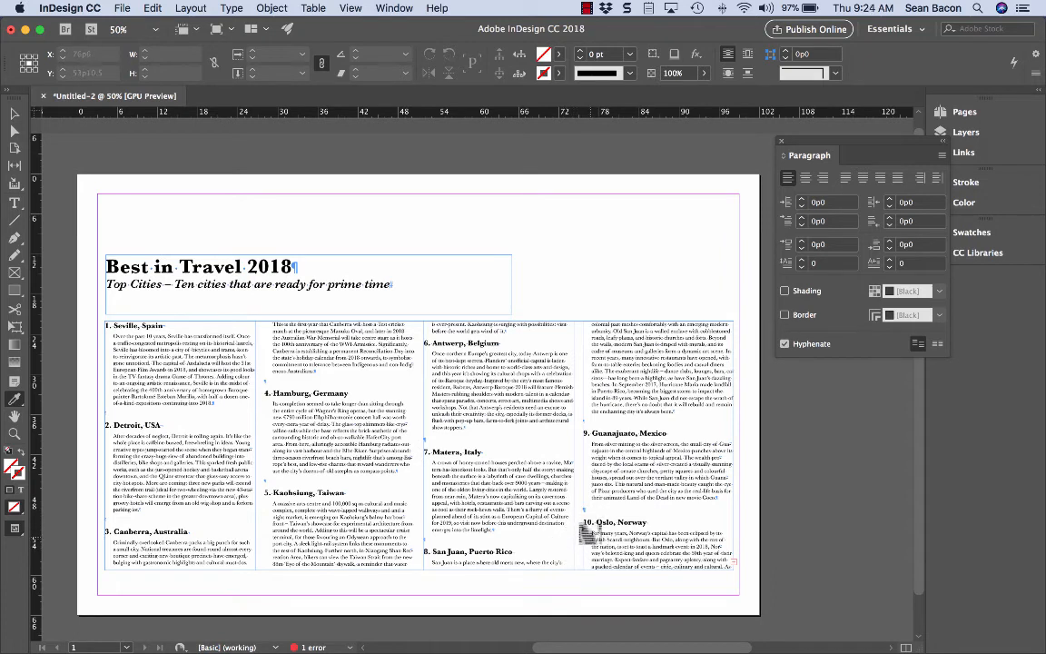
Extend the bottom edge of the article text frame to a height of about 38p3 and deselect it.
key(t)
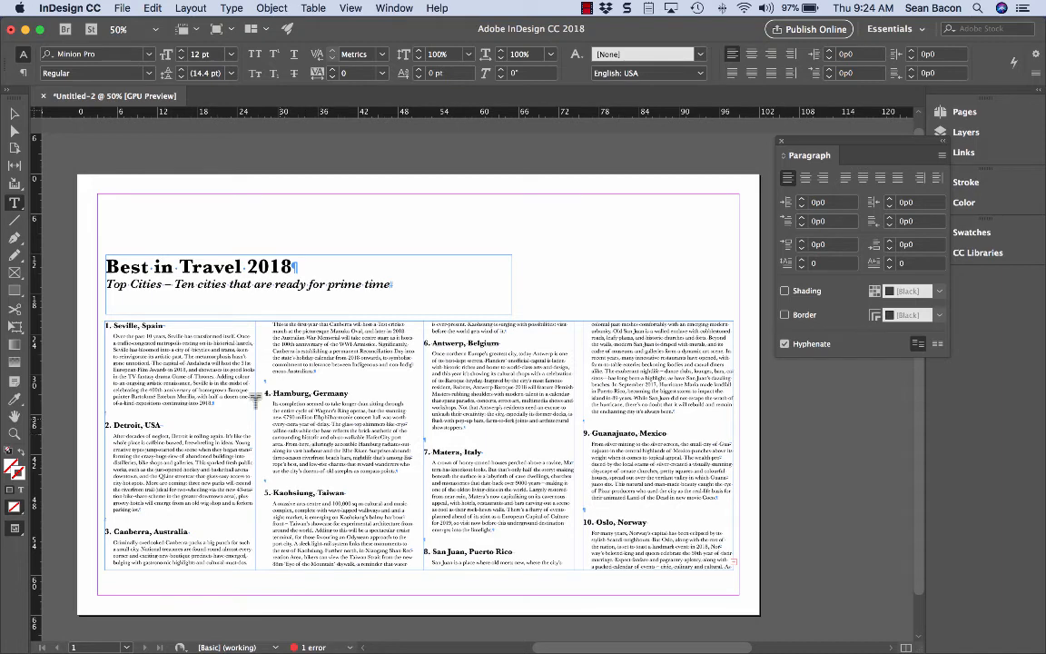
key(Escape)
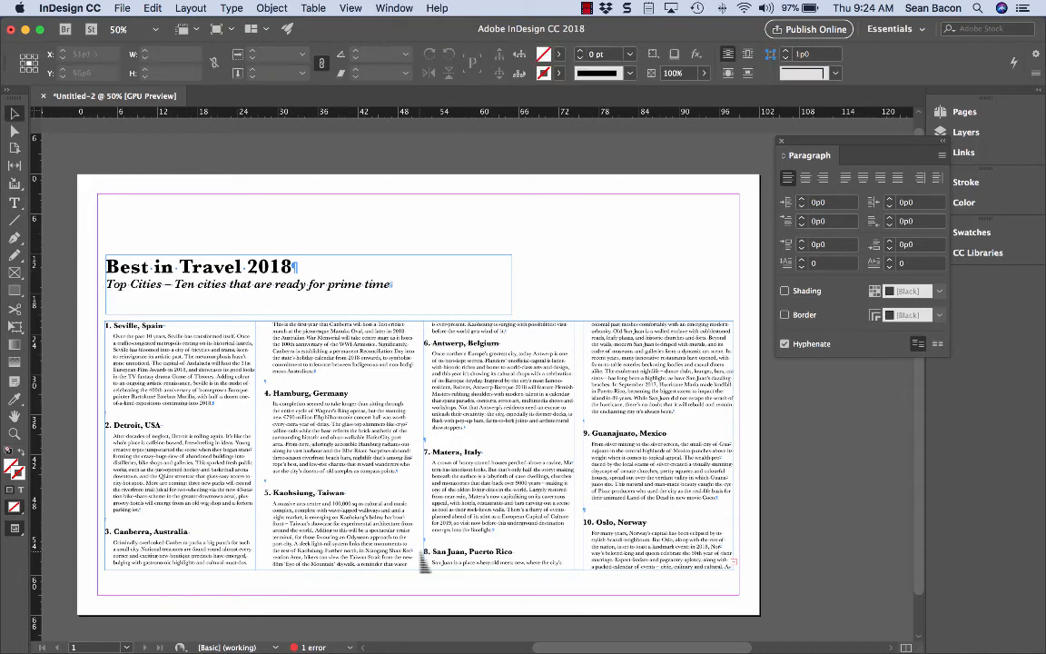
drag(426, 572, 426, 581)
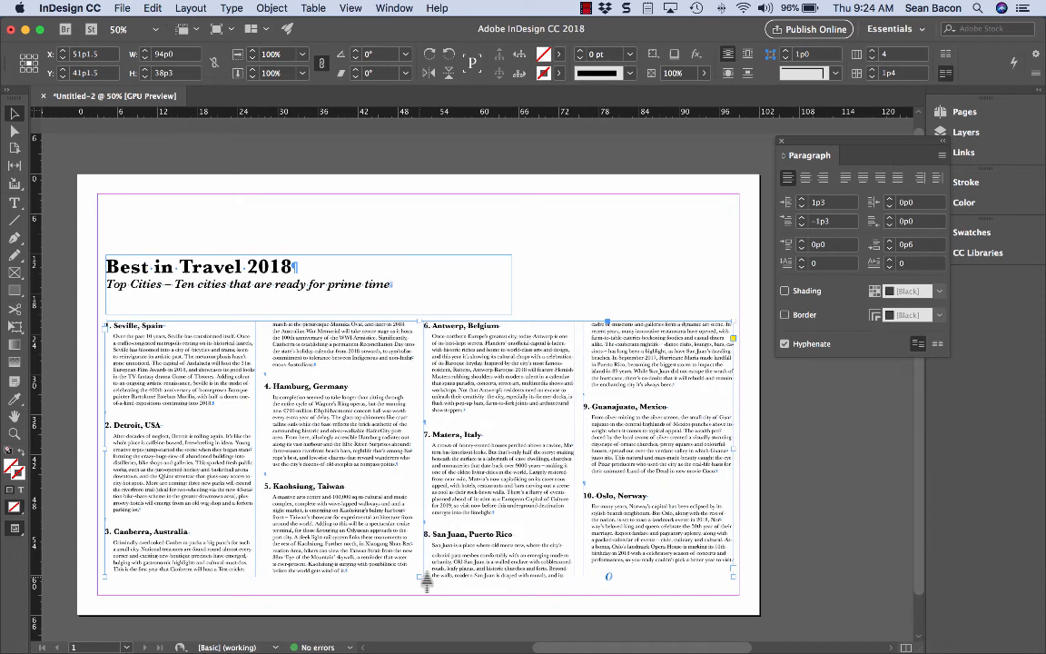
click(626, 257)
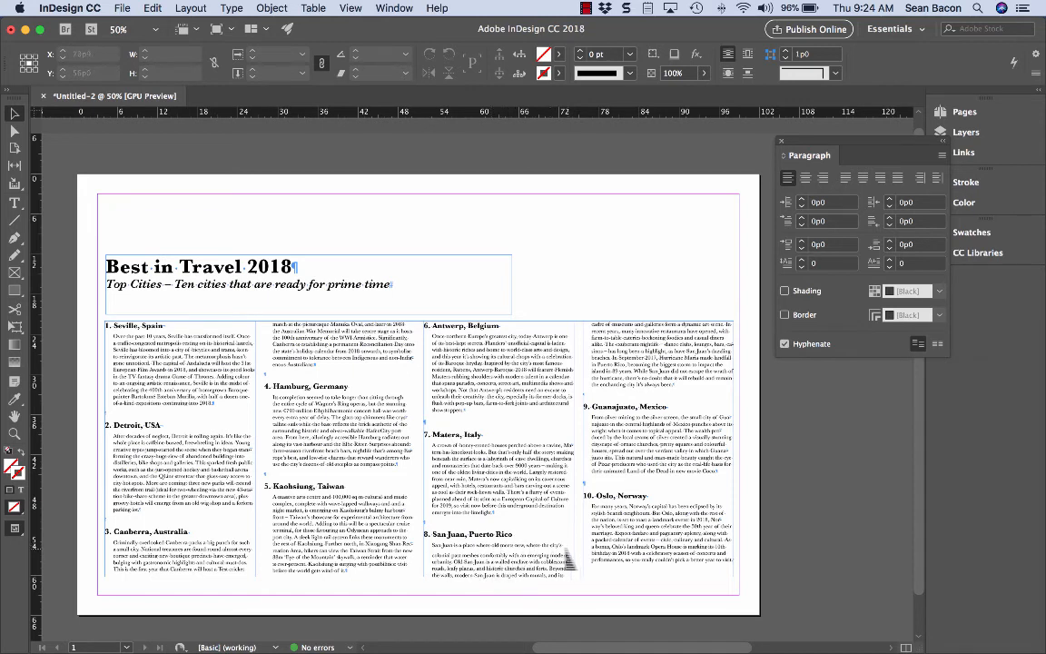
Try an 18 pt leading on the second body line under San Juan, Puerto Rico, and undo it.
double_click(440, 557)
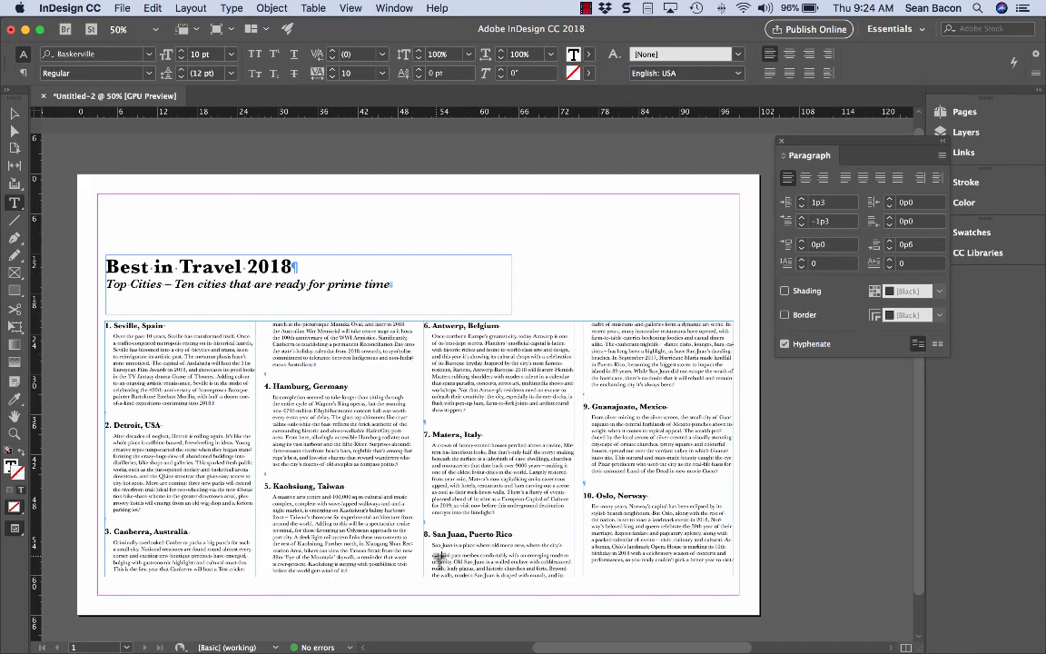
triple_click(440, 557)
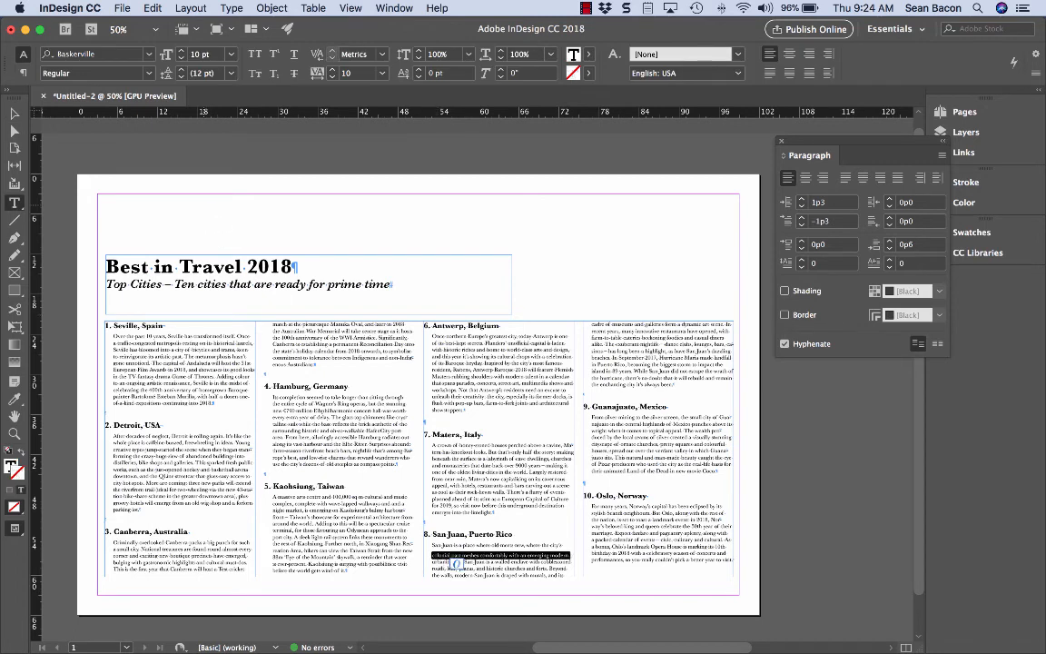
click(207, 71)
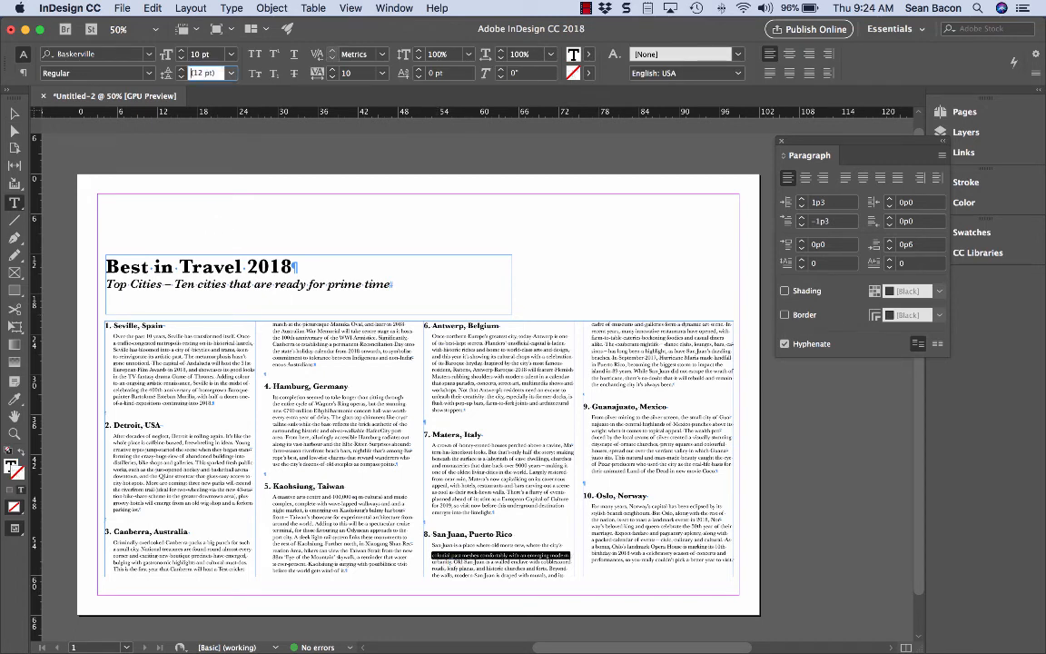
text(18)
key(Return)
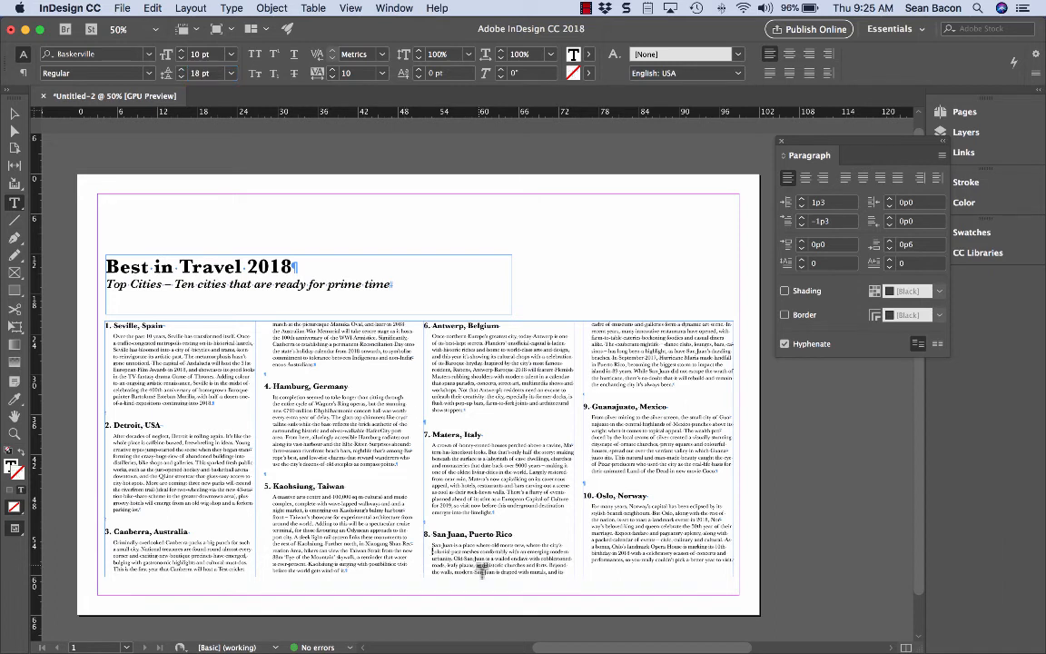
click(437, 551)
key(super+z)
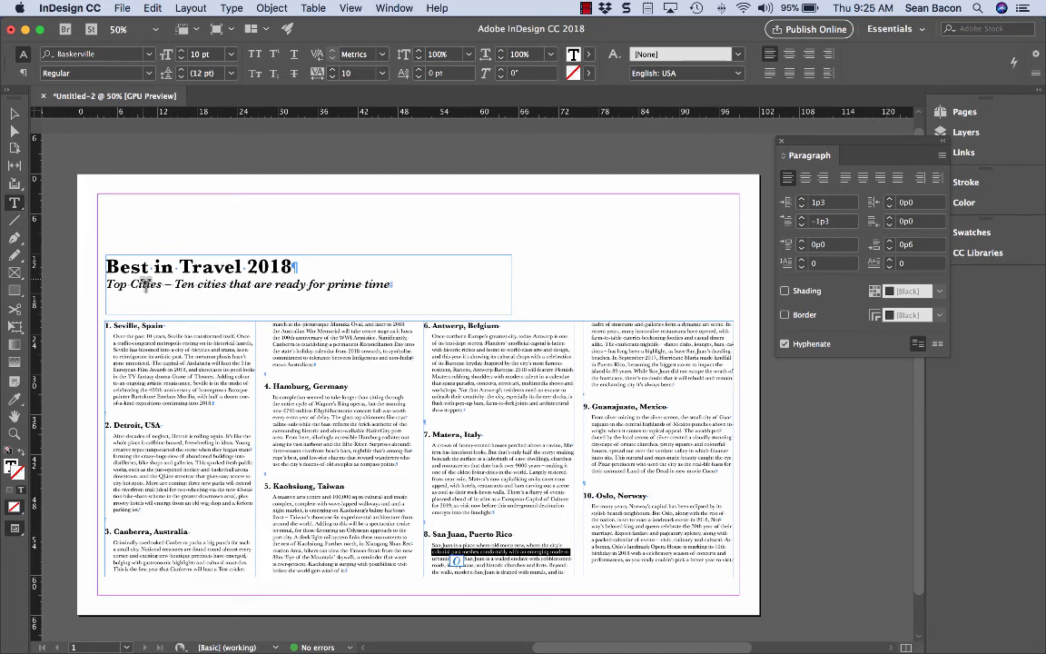
Switch the page to Preview mode and save the document to the Desktop, named with the designer's name followed by _TypeExercise3.
click(13, 114)
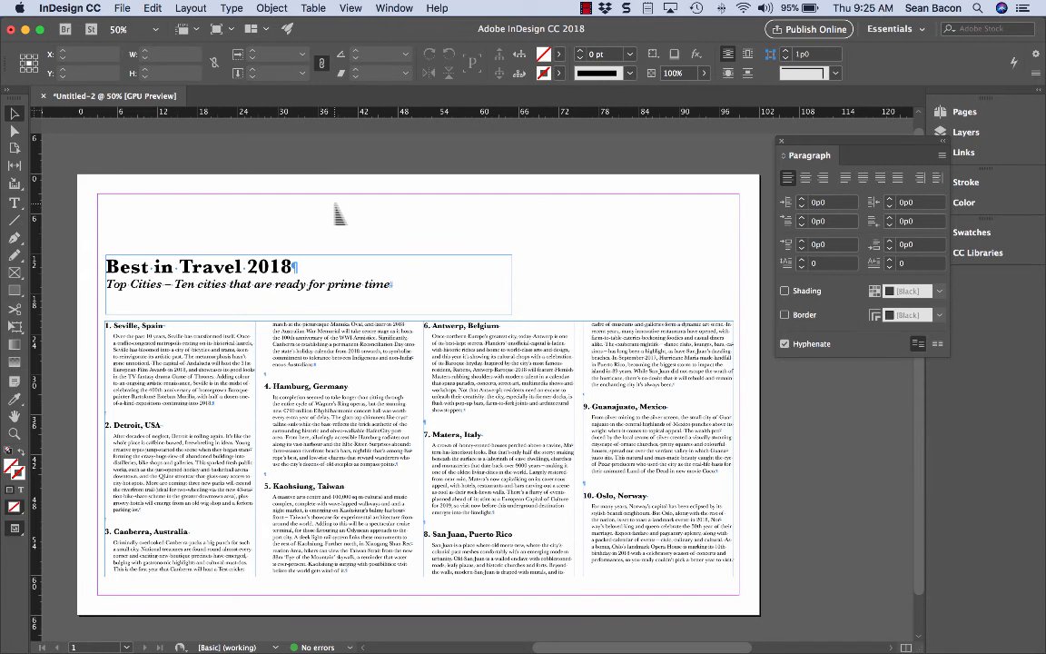
key(w)
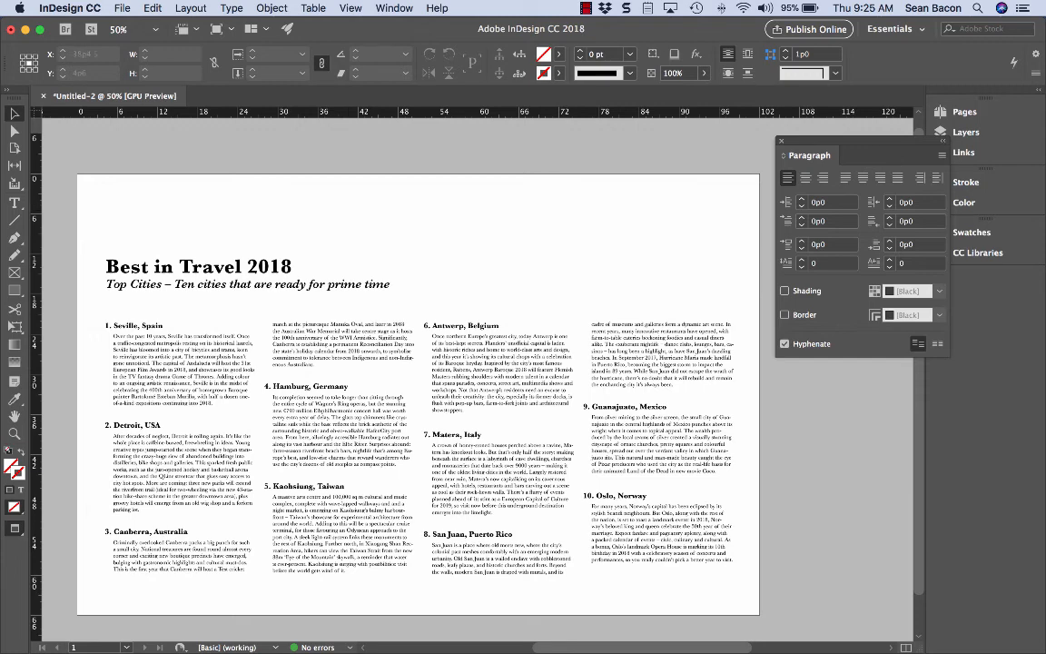
click(122, 8)
click(134, 103)
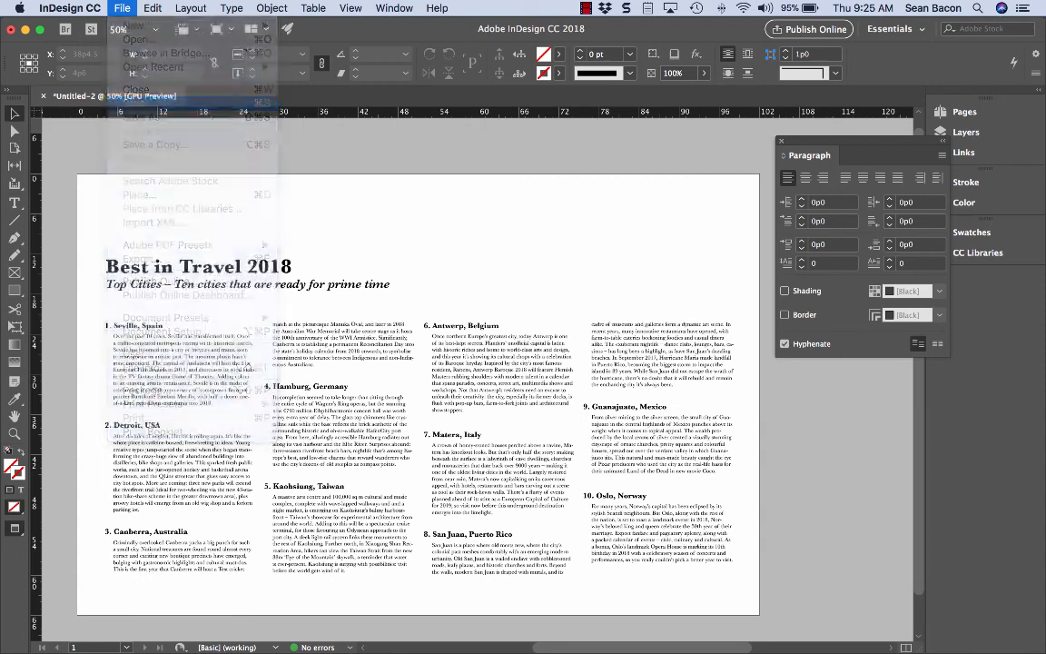
text(SBa co)
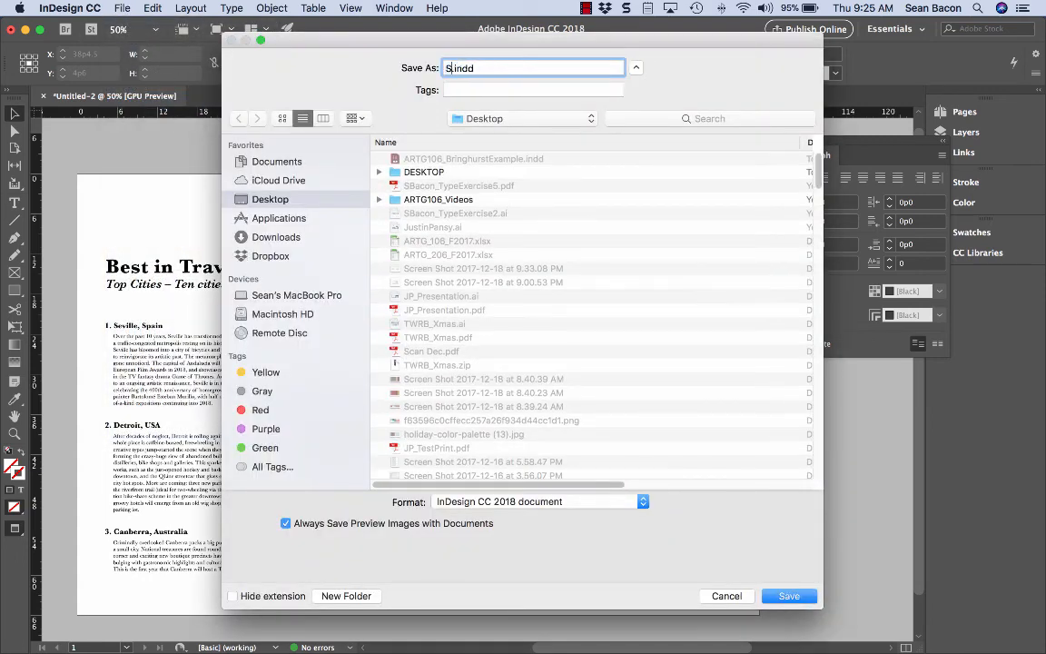
key(BackSpace)
key(BackSpace)
key(BackSpace)
text(con_TypeExercise2)
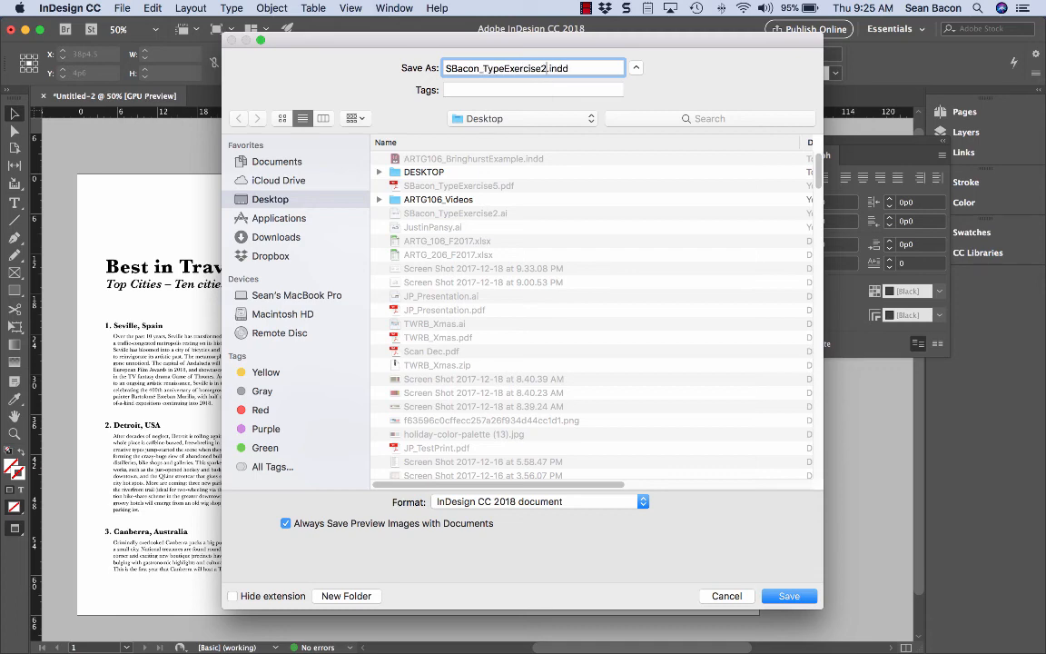
key(Return)
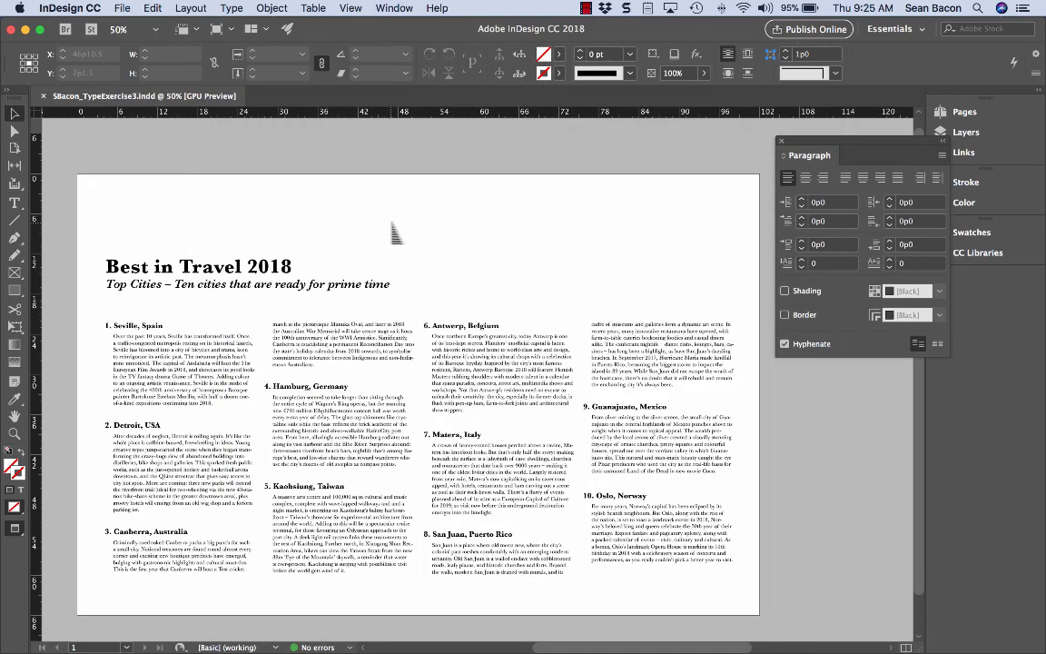
Start an Adobe PDF (Print) export to the Desktop, keeping the modified Smallest File Size preset and outputting as Pages.
click(122, 8)
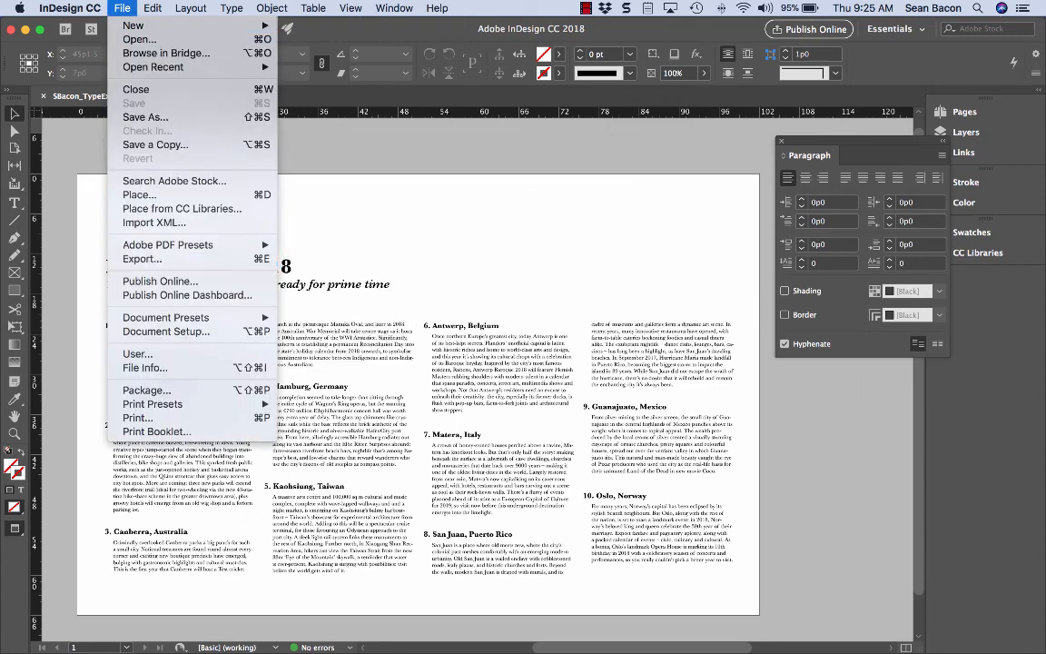
click(143, 259)
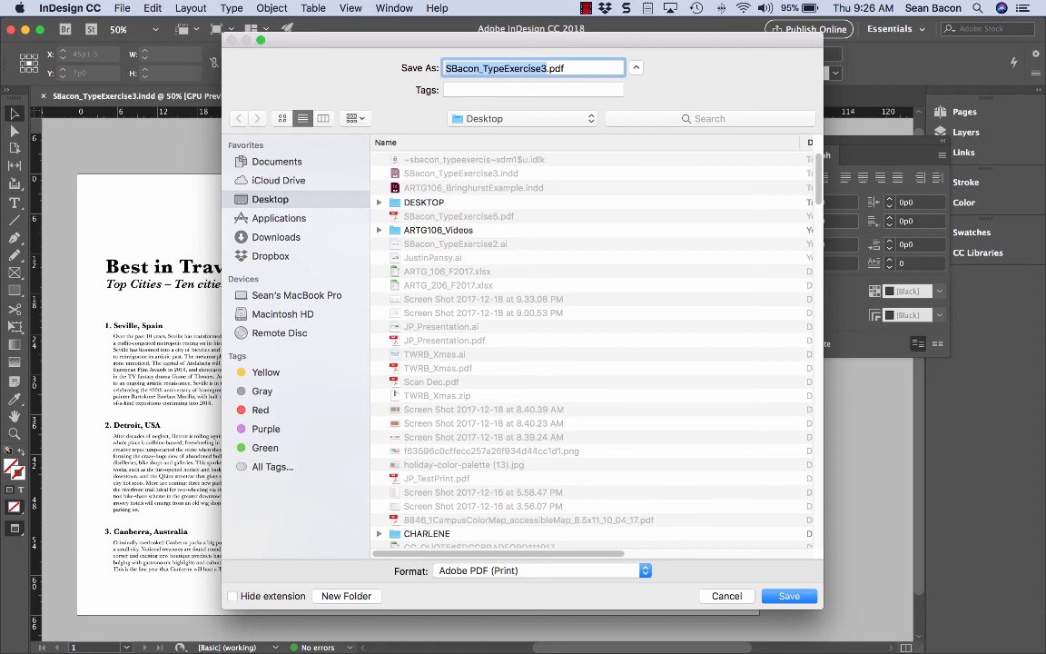
click(790, 596)
click(436, 115)
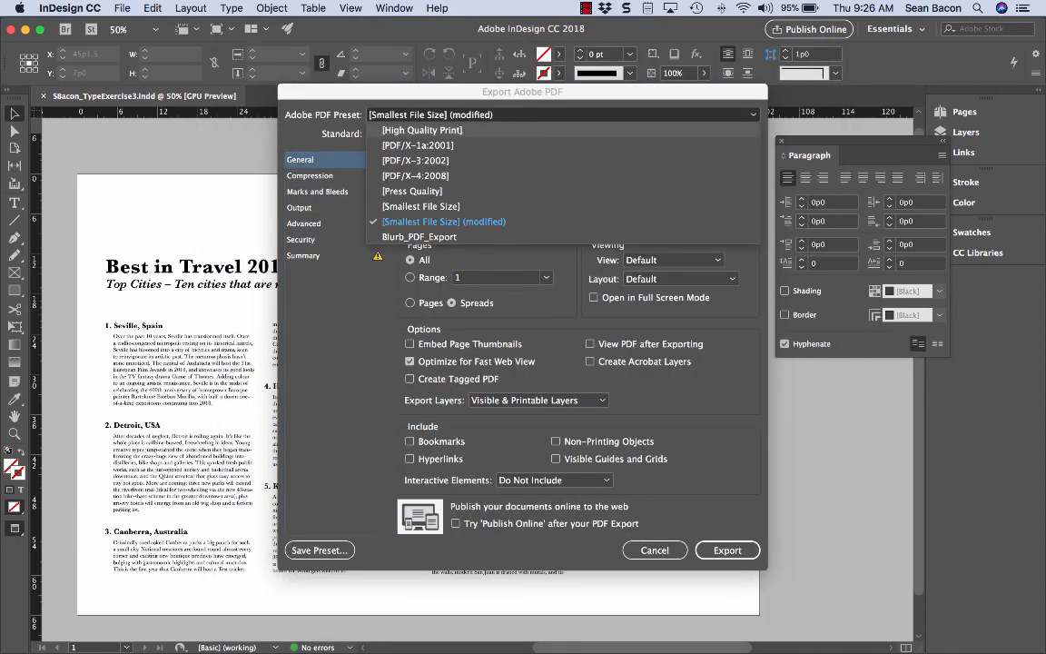
click(445, 221)
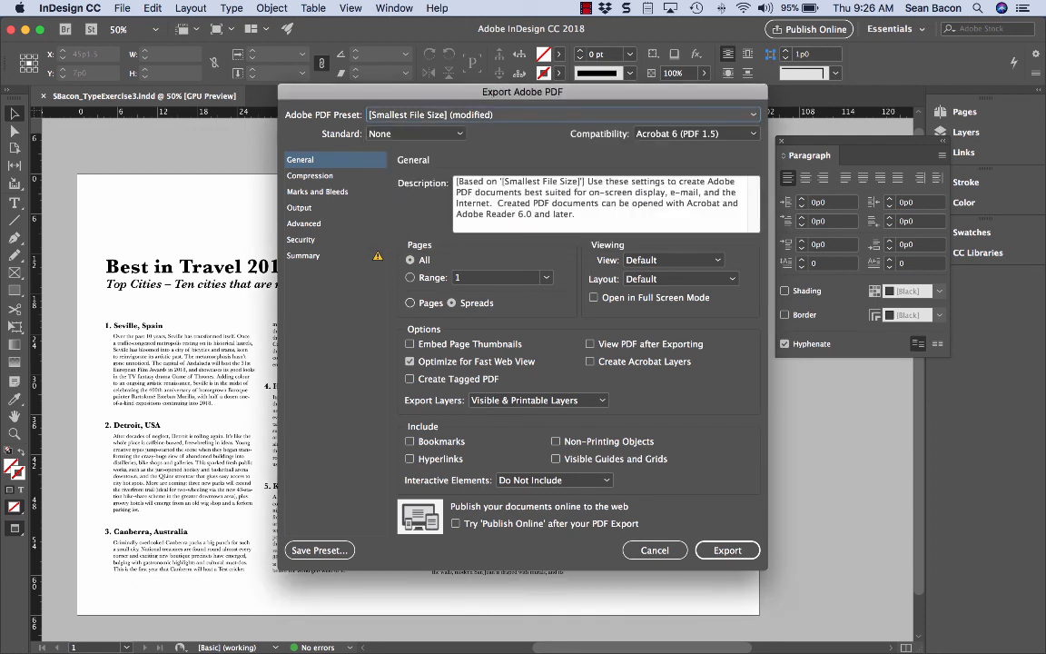
click(411, 304)
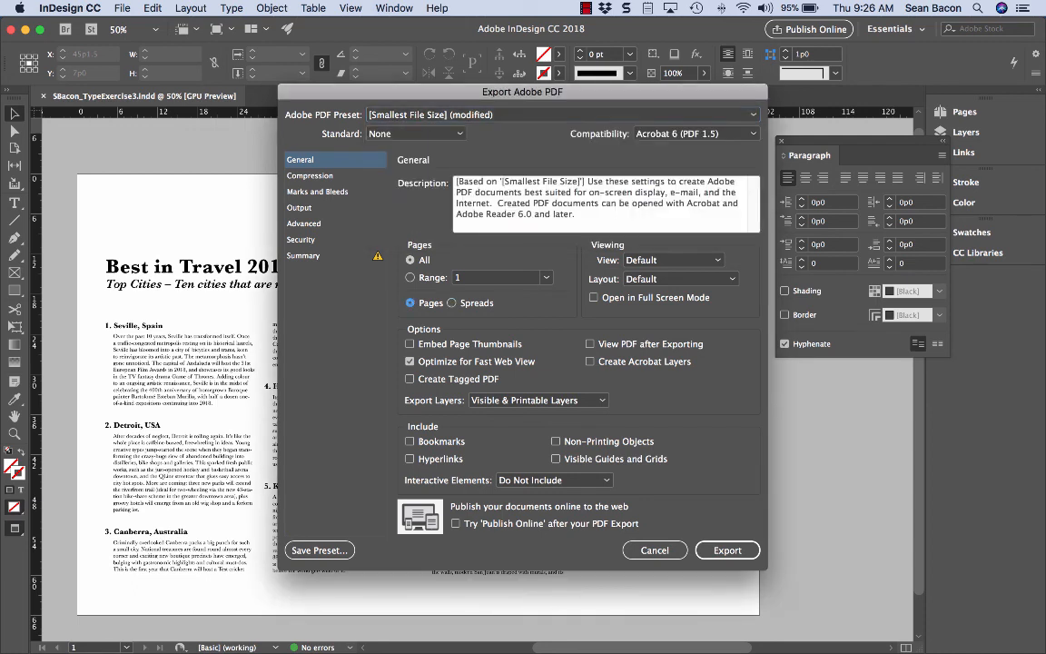
Review the PDF's compression, marks and bleeds, output, security and summary settings, and export the file.
click(311, 177)
click(317, 192)
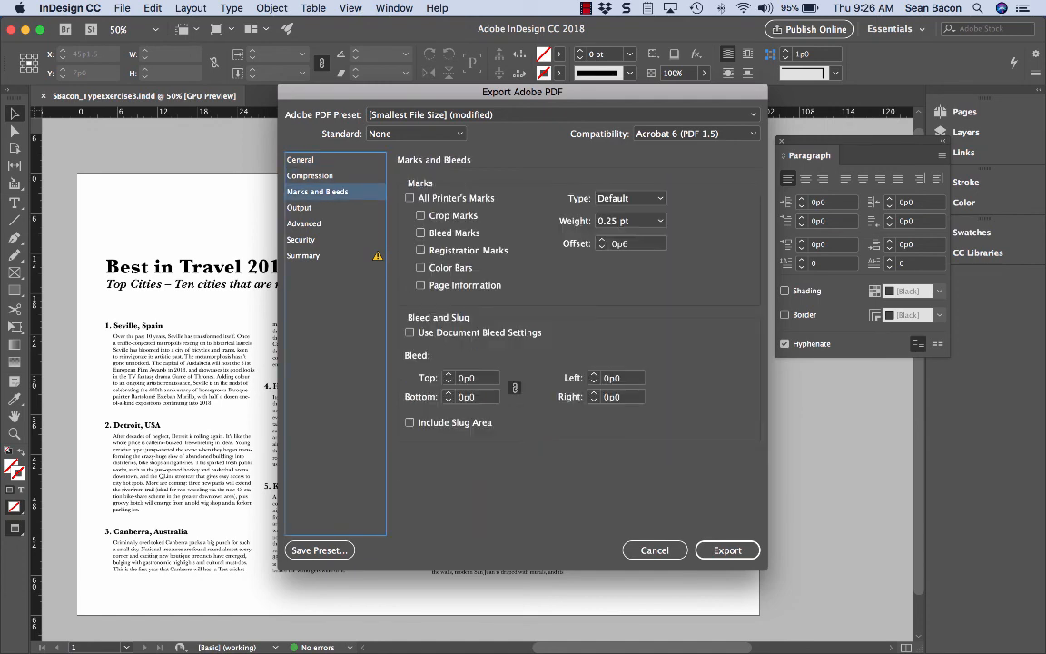
click(300, 208)
click(302, 240)
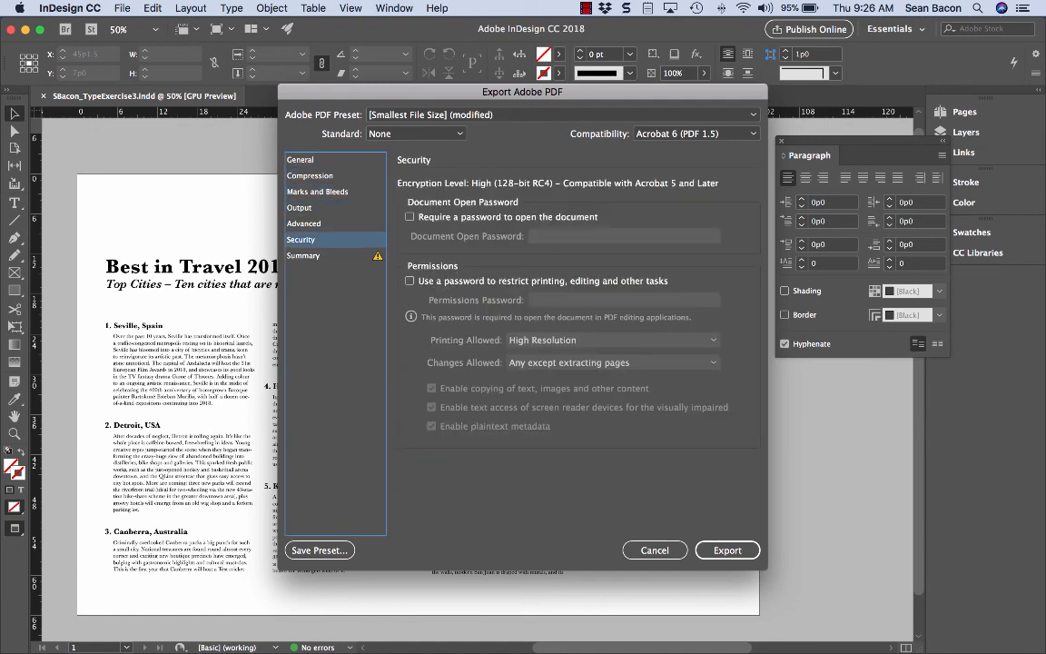
click(304, 255)
click(728, 550)
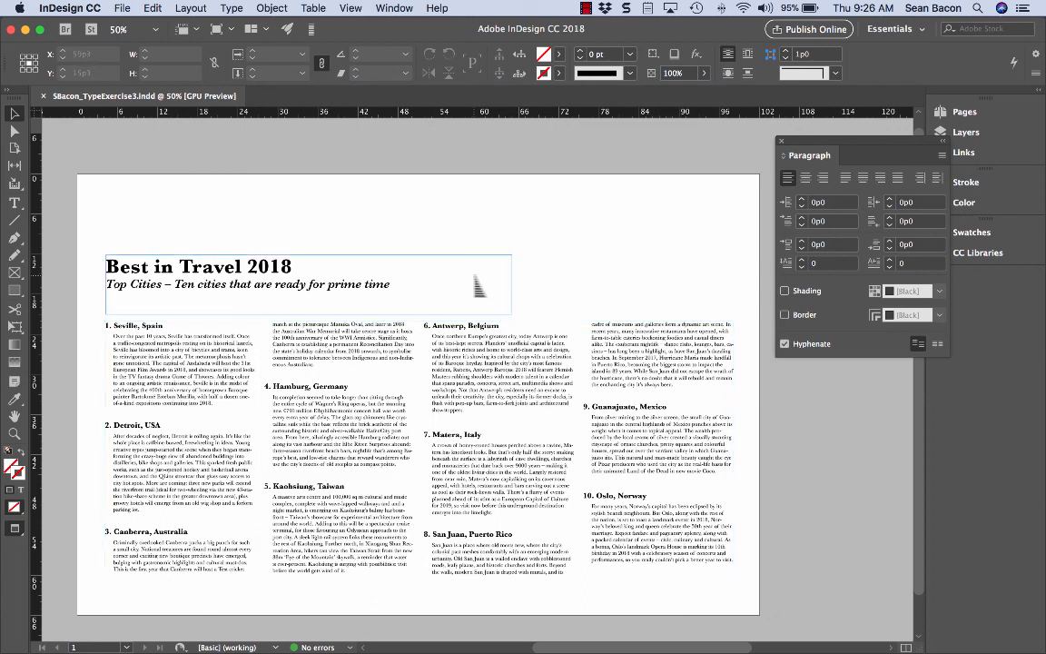